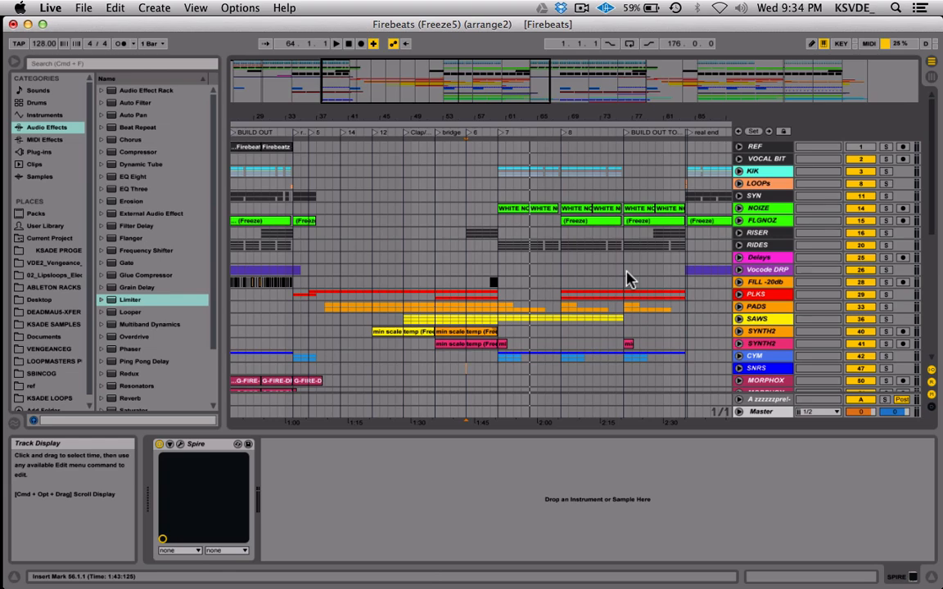
Step: Open the Spire synth window from the SPIRE track's device and move it clear for viewing
scroll(627, 279, down, 6)
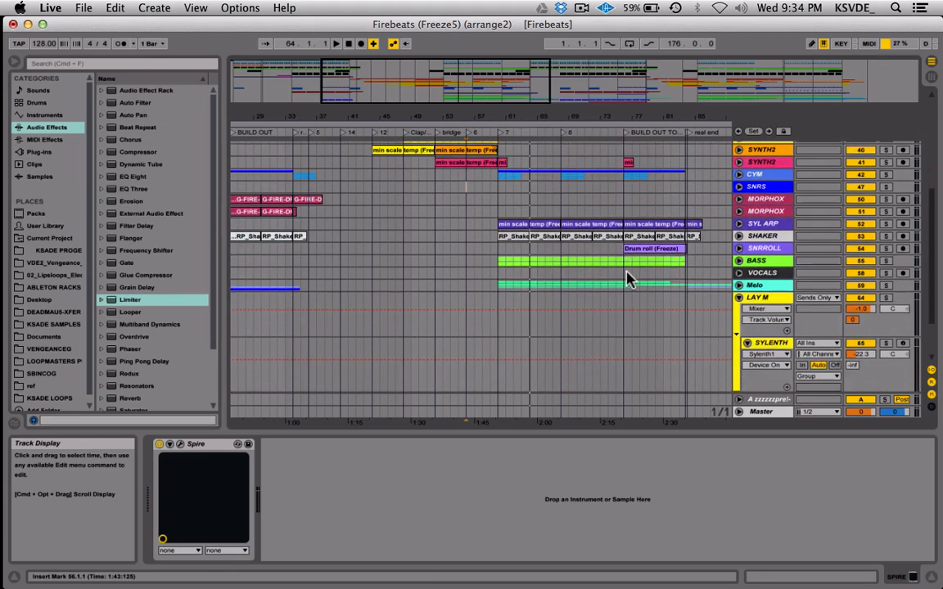
scroll(627, 279, down, 2)
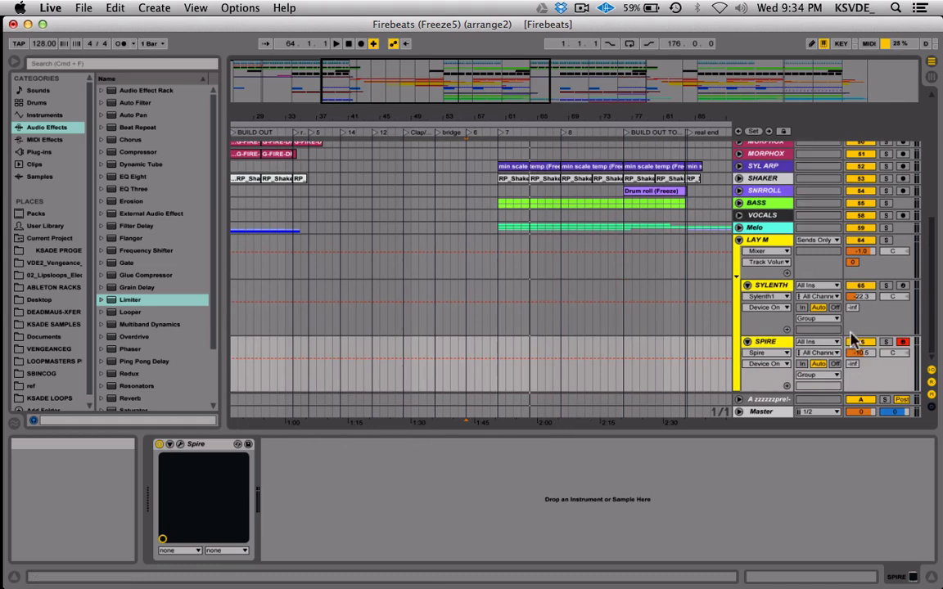
click(480, 357)
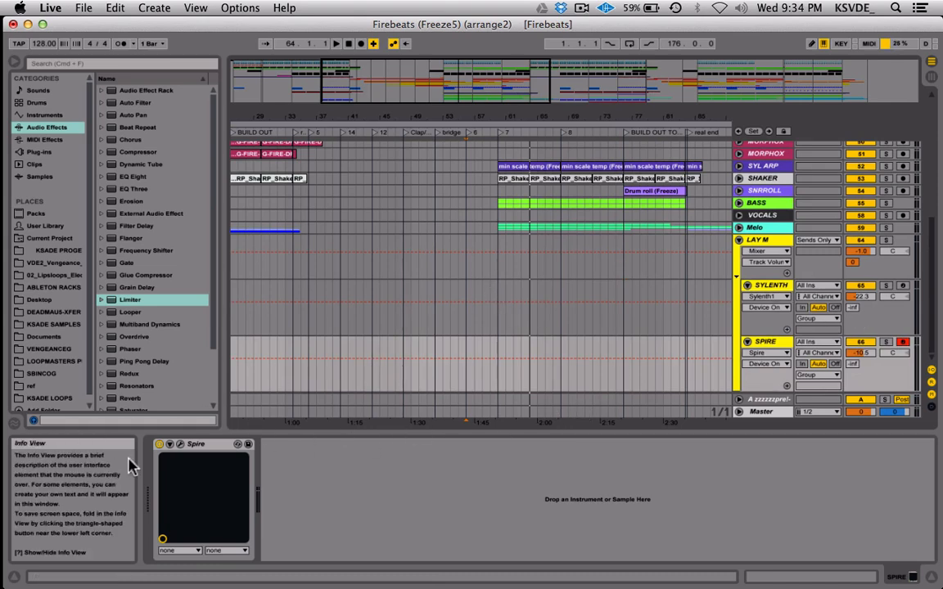
click(179, 444)
drag(401, 137, 412, 89)
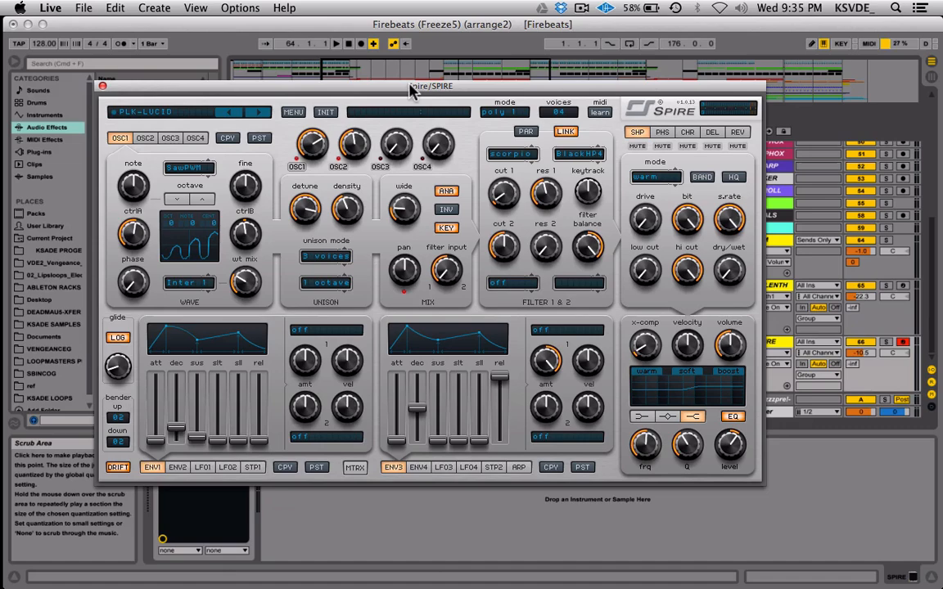
drag(409, 90, 460, 93)
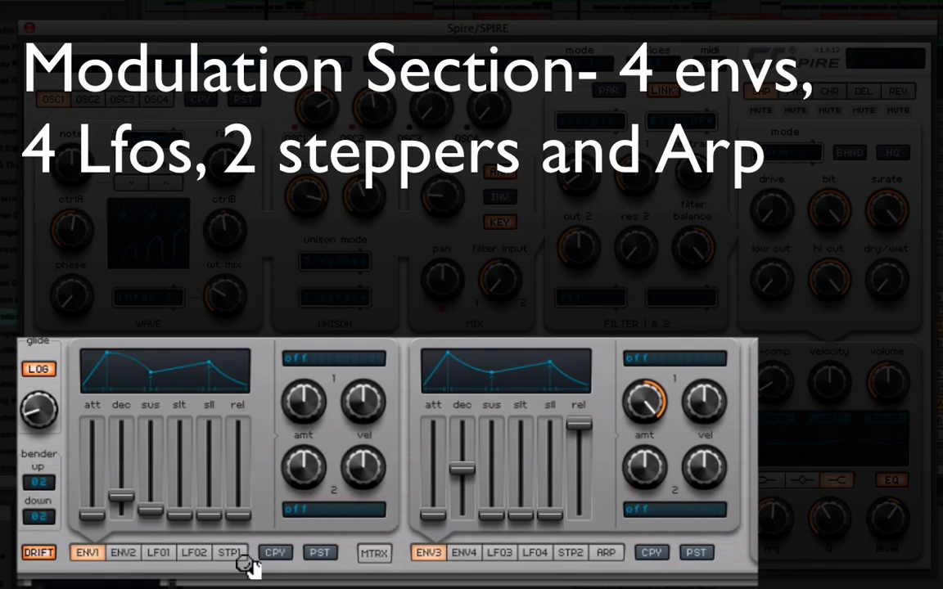
Step: Look through the arpeggiator and modulation matrix, ending with the LFO1 settings on display
click(605, 553)
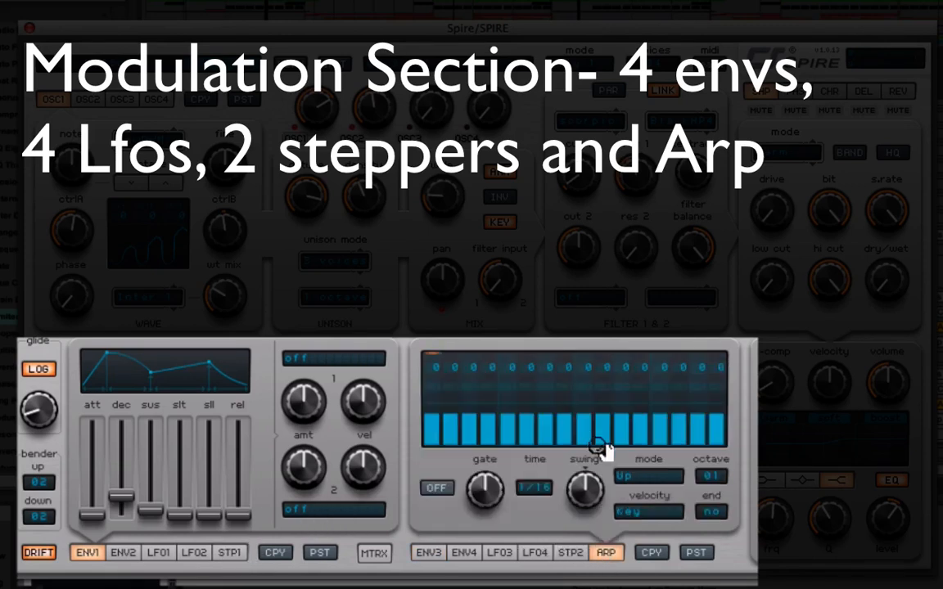
click(374, 554)
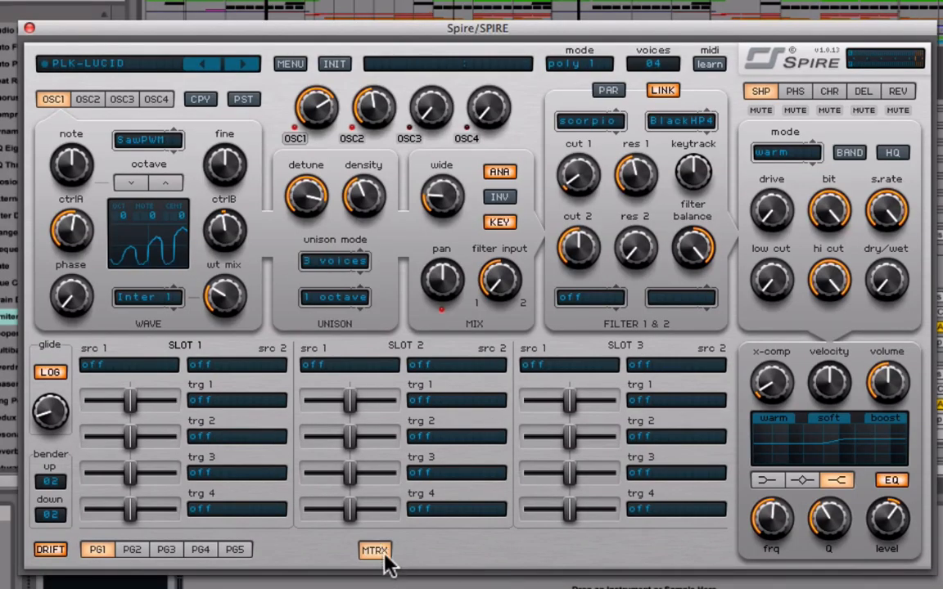
click(375, 553)
click(375, 554)
click(376, 554)
click(170, 553)
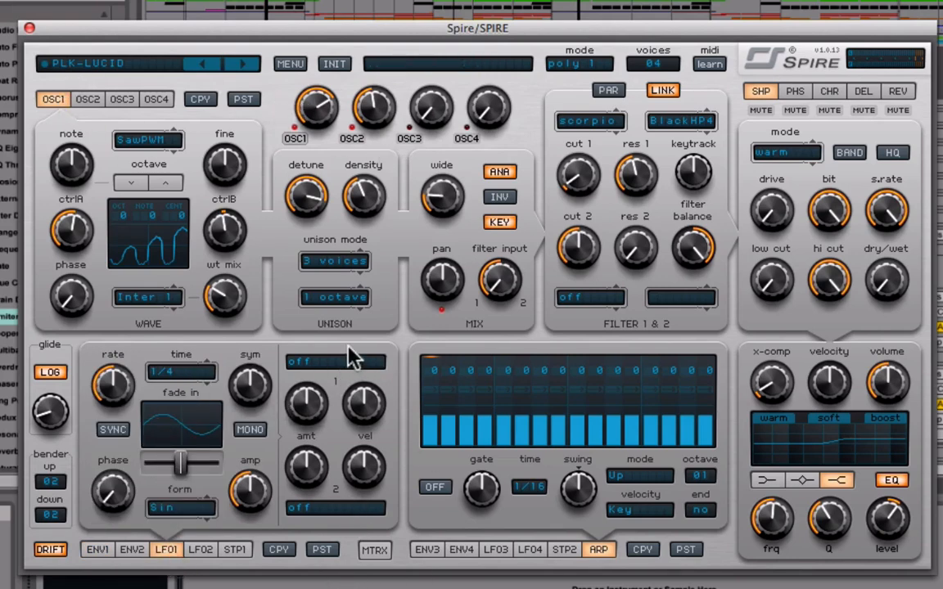
Step: Examine the available modulation targets for LFO1's first assignment, leaving it off
click(317, 363)
click(320, 379)
click(348, 363)
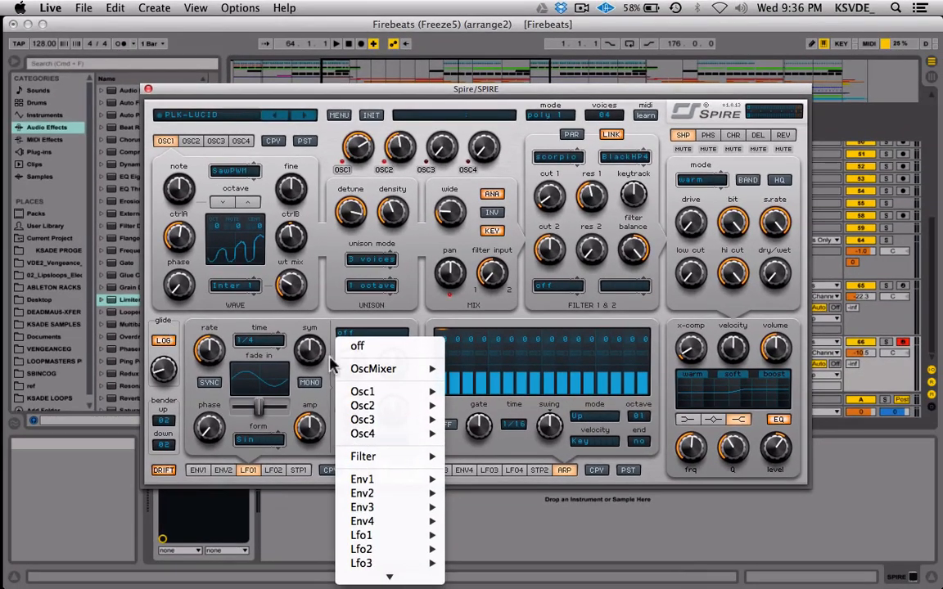
click(227, 377)
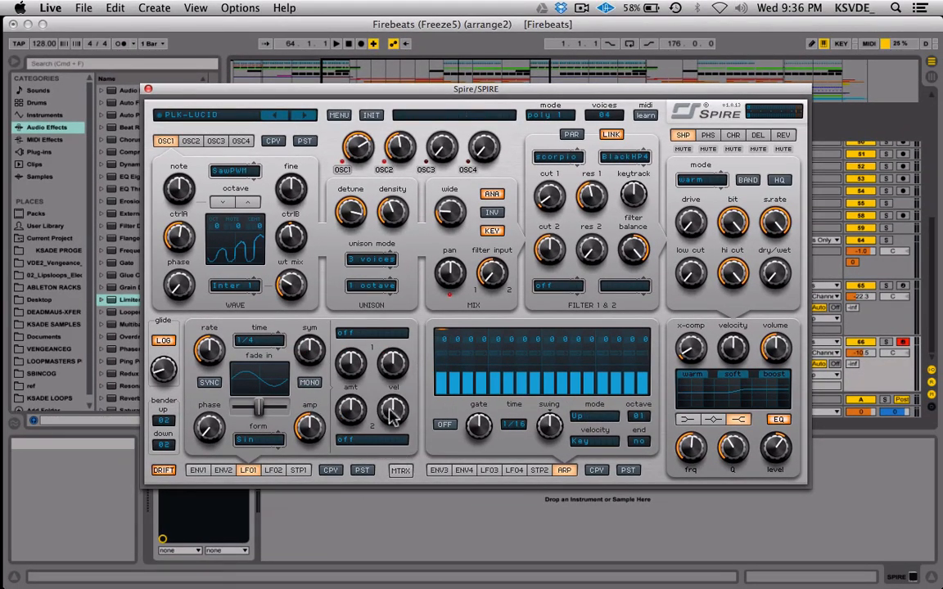
Step: Set the second source of matrix slot 1 to Lfo1
click(400, 472)
click(290, 336)
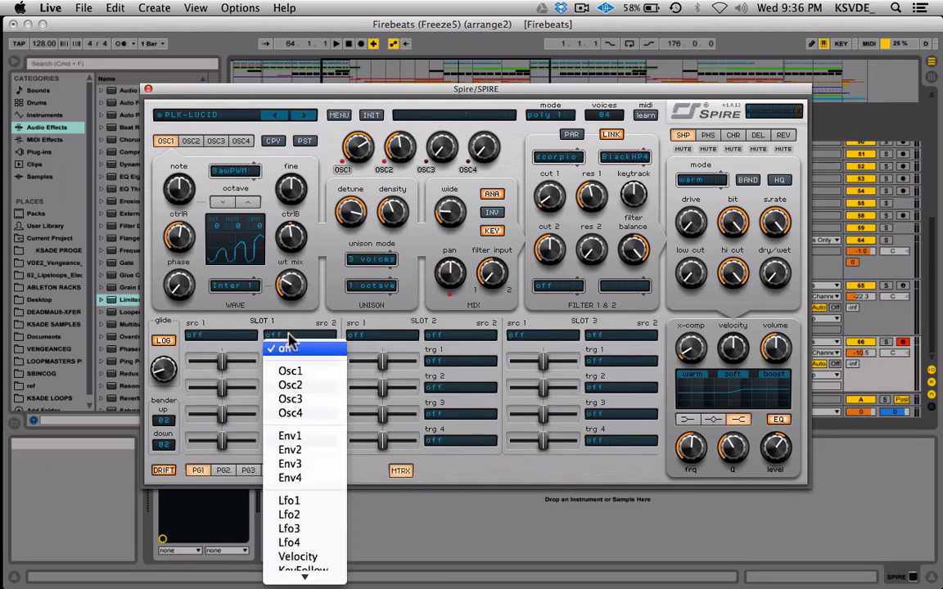
scroll(315, 465, down, 3)
click(306, 446)
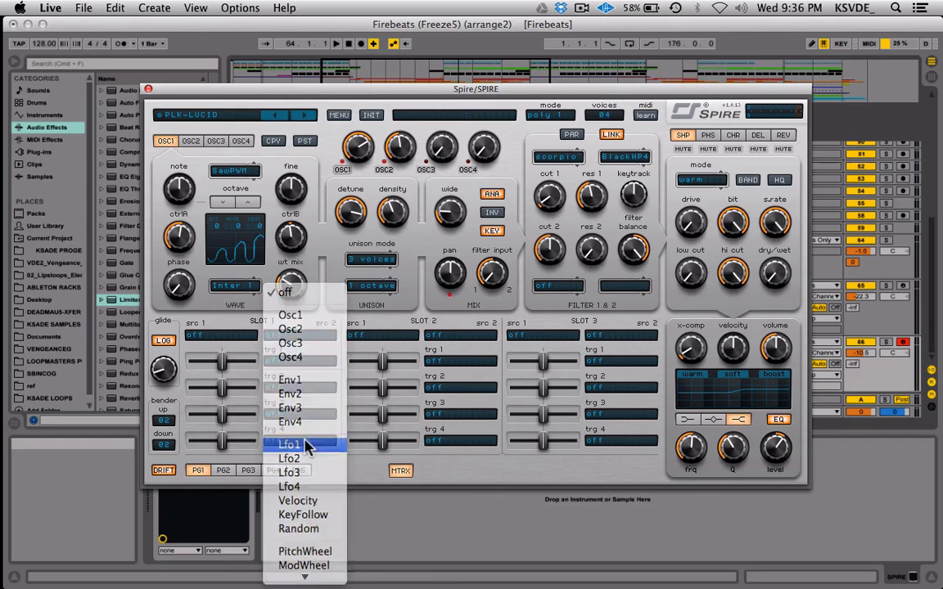
Step: Assign slot 1's targets 1, 2 and 3 to Osc1 Pitch, Osc2 Pitch and Osc3 Pitch
click(291, 362)
mouse_move(347, 420)
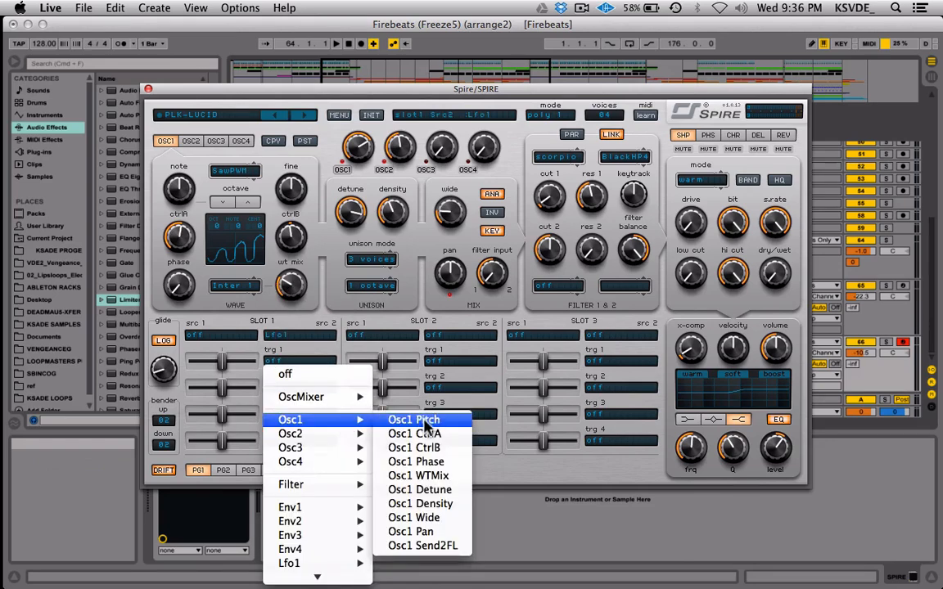
click(424, 420)
click(302, 389)
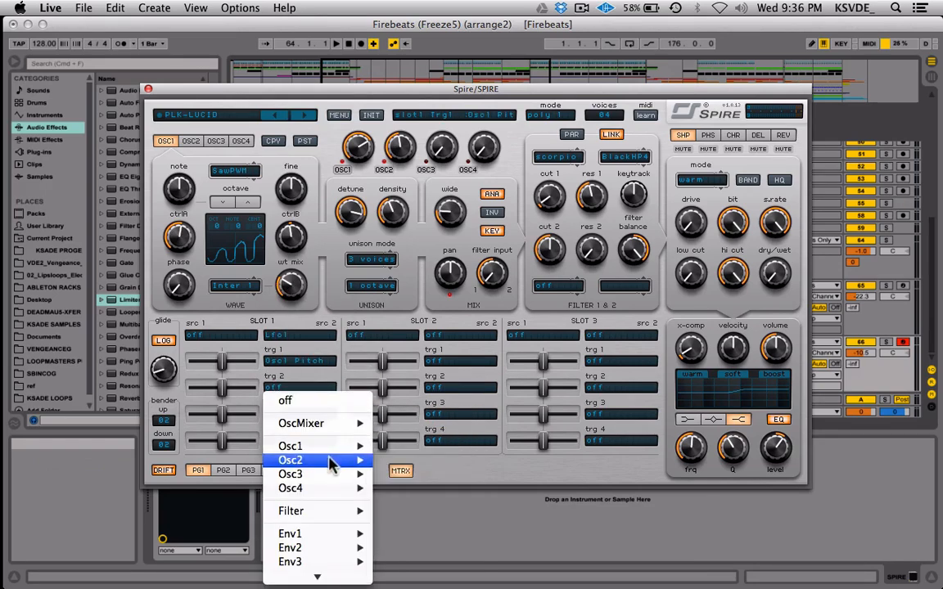
mouse_move(332, 463)
click(413, 459)
click(280, 413)
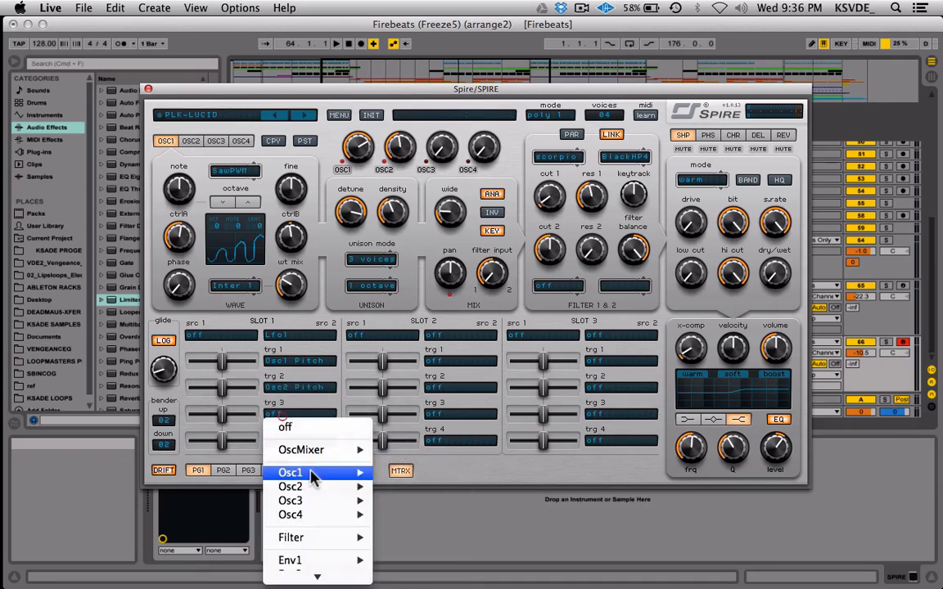
mouse_move(294, 500)
click(397, 446)
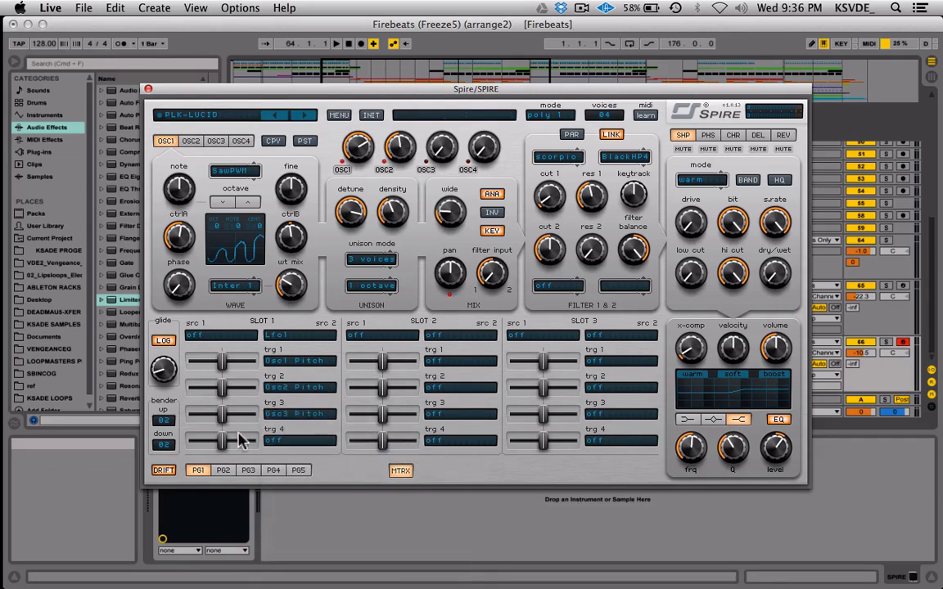
Step: Raise all four target amounts of matrix slot 1 to their maximum
click(234, 442)
drag(224, 440, 326, 450)
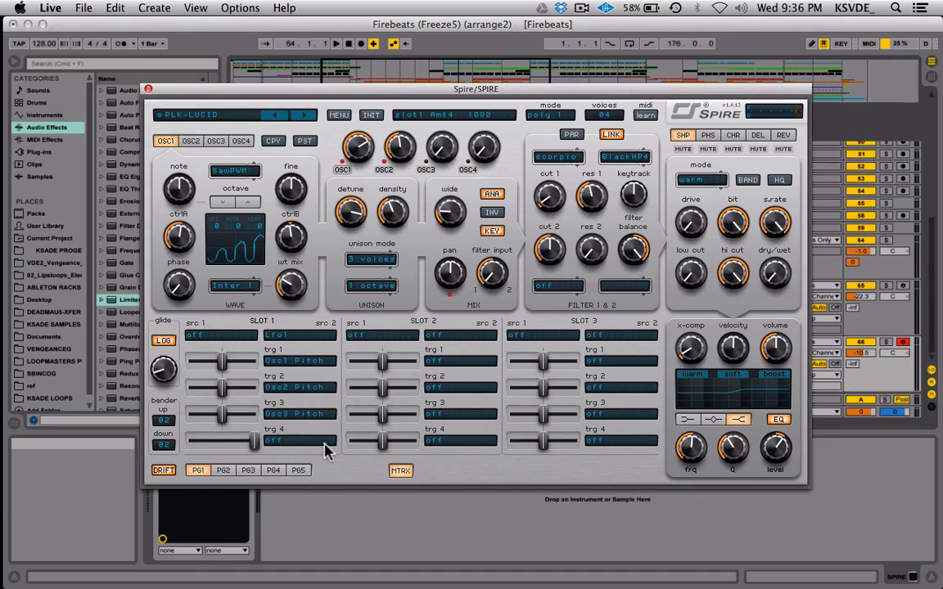
drag(221, 415, 294, 417)
drag(221, 388, 271, 384)
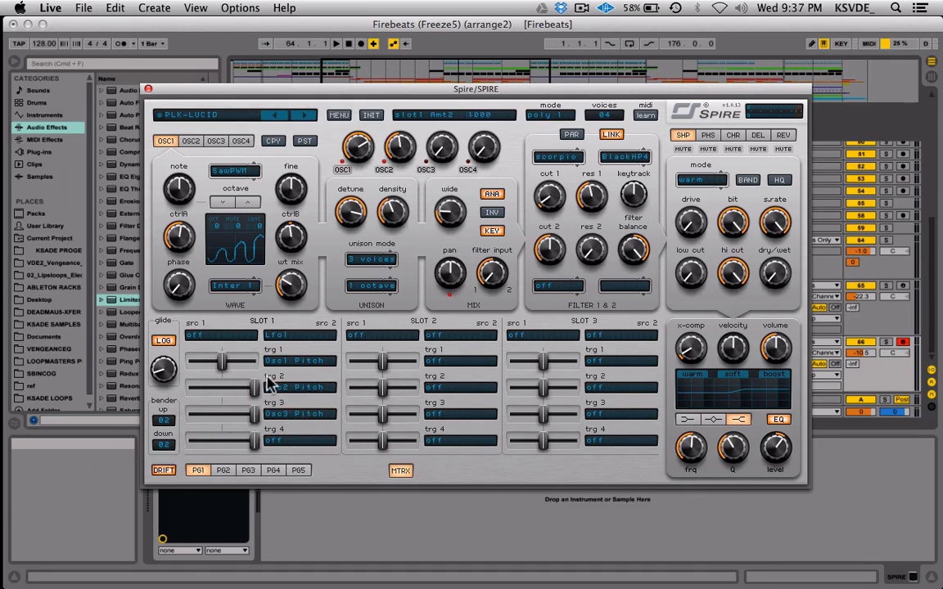
drag(223, 361, 347, 362)
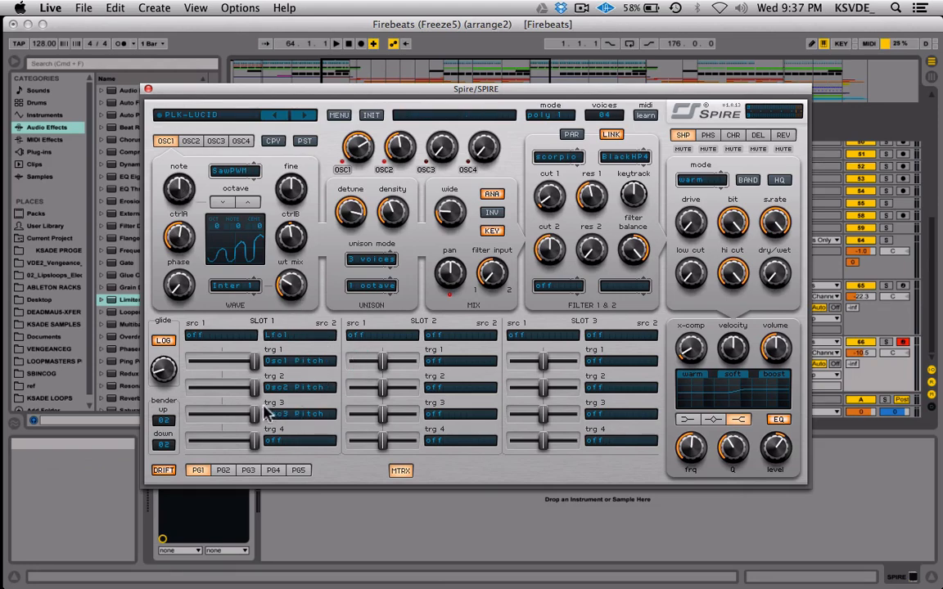
Step: Review slot 2's source options and the further matrix pages, returning to page 1
click(378, 337)
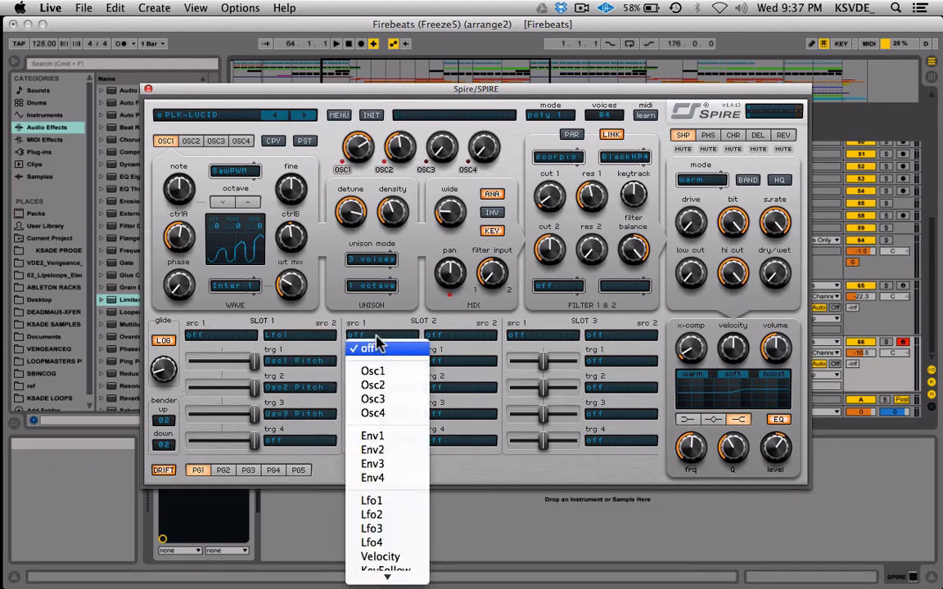
click(376, 347)
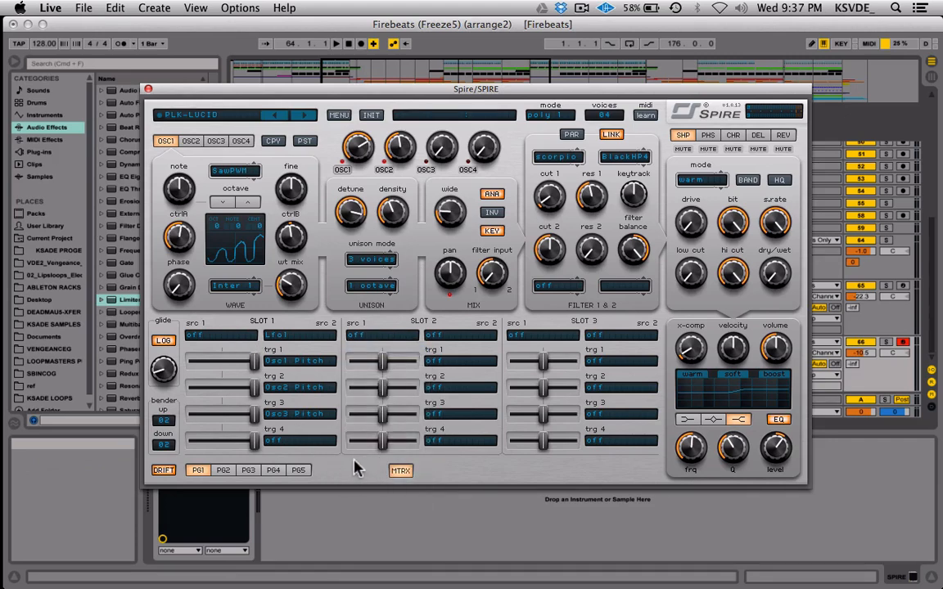
click(221, 472)
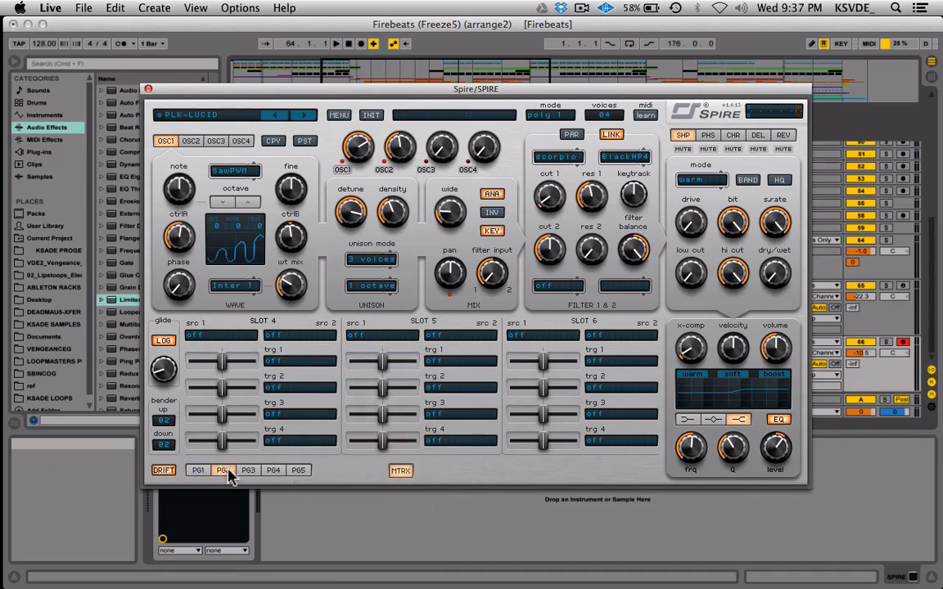
click(248, 472)
click(273, 471)
click(223, 473)
click(198, 472)
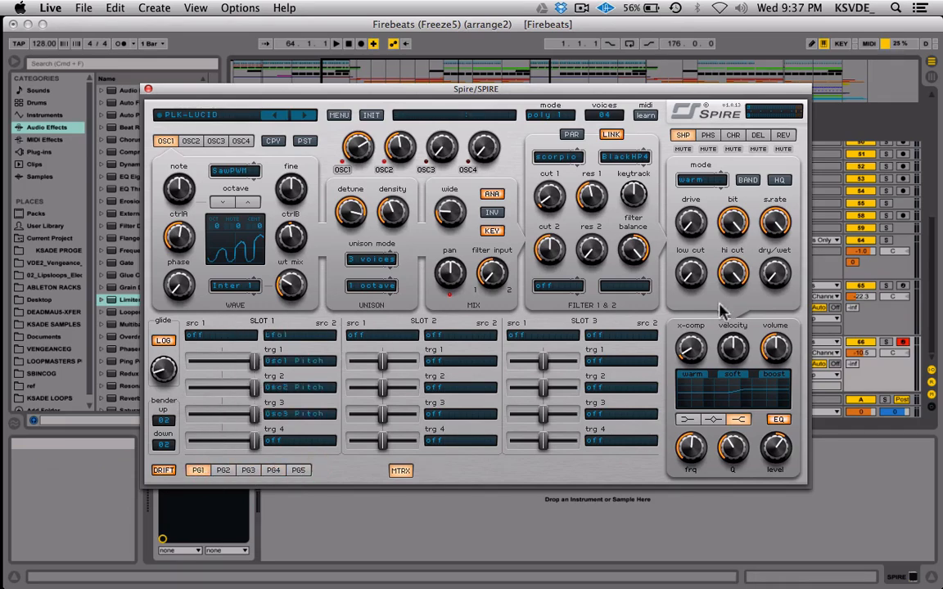
Step: Set the first source of matrix slot 1 to Env1
click(206, 342)
click(310, 332)
click(223, 336)
click(211, 436)
Step: Examine the available targets for slot 2's first target, including the oscillator, envelope, LFO and MasterOut groups, leaving it off
click(461, 366)
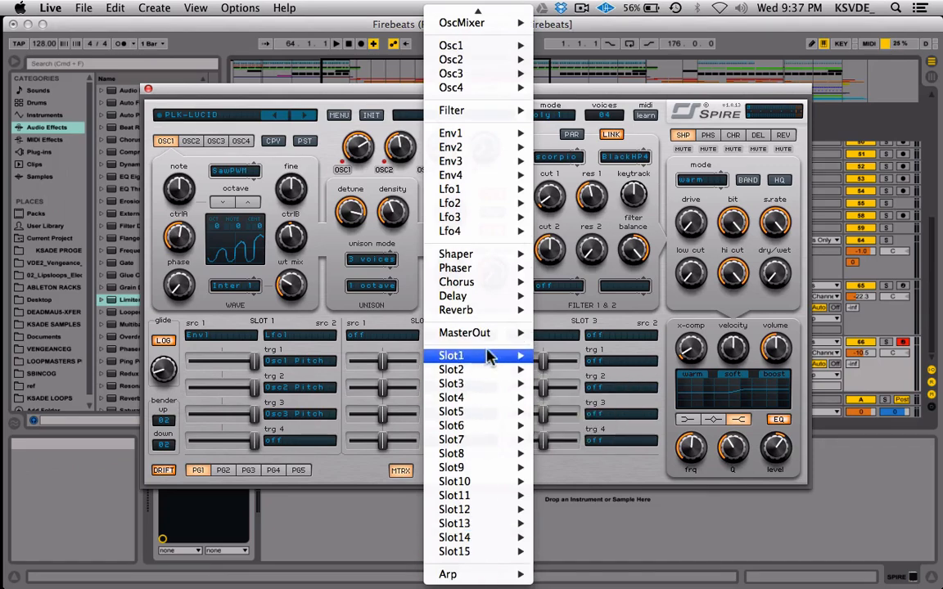
mouse_move(489, 359)
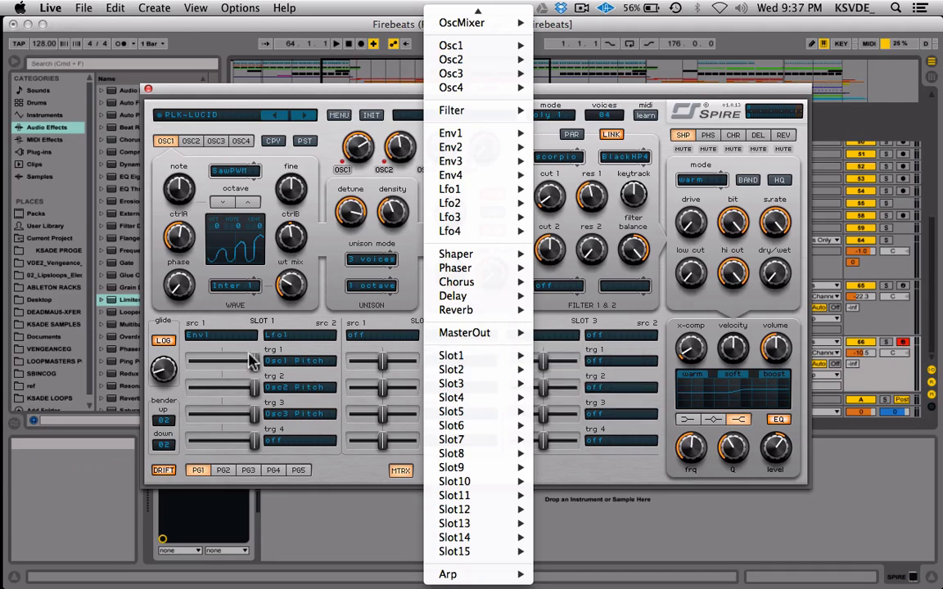
mouse_move(490, 357)
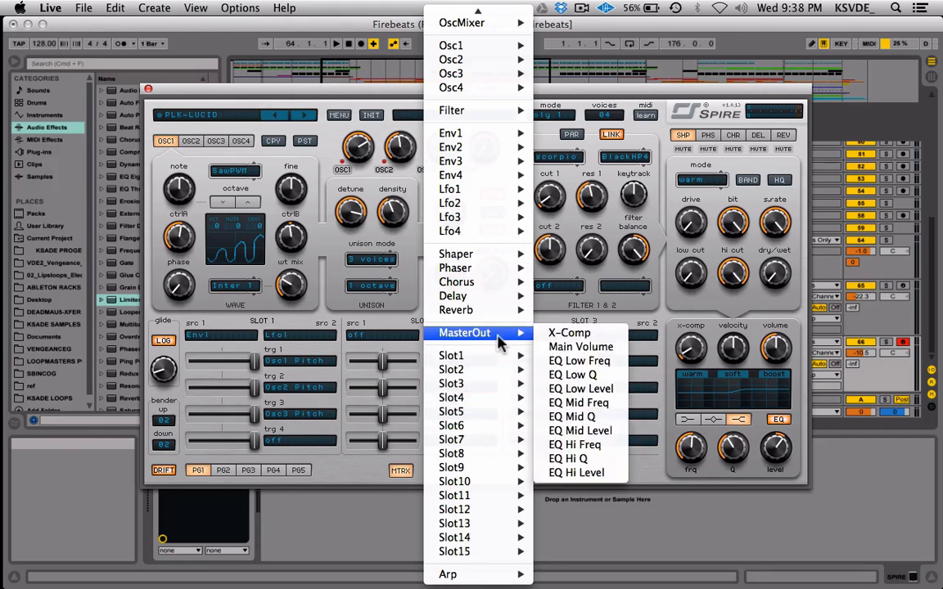
mouse_move(491, 336)
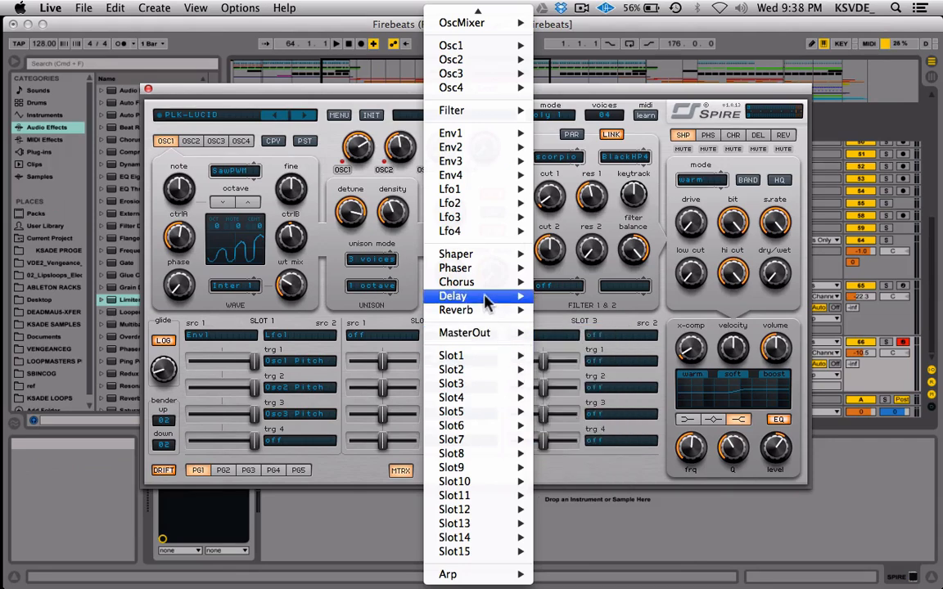
scroll(504, 217, up, 1)
mouse_move(506, 209)
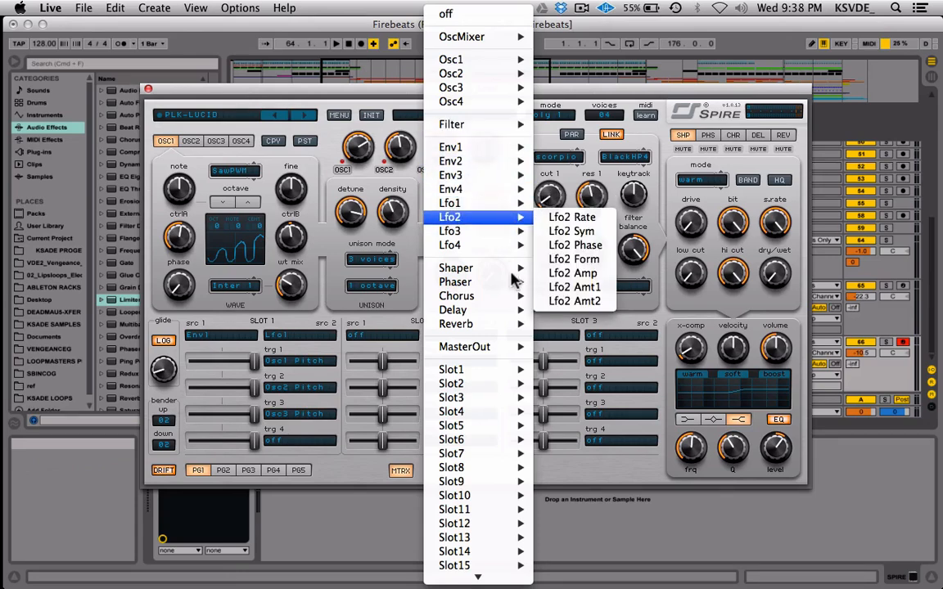
mouse_move(514, 125)
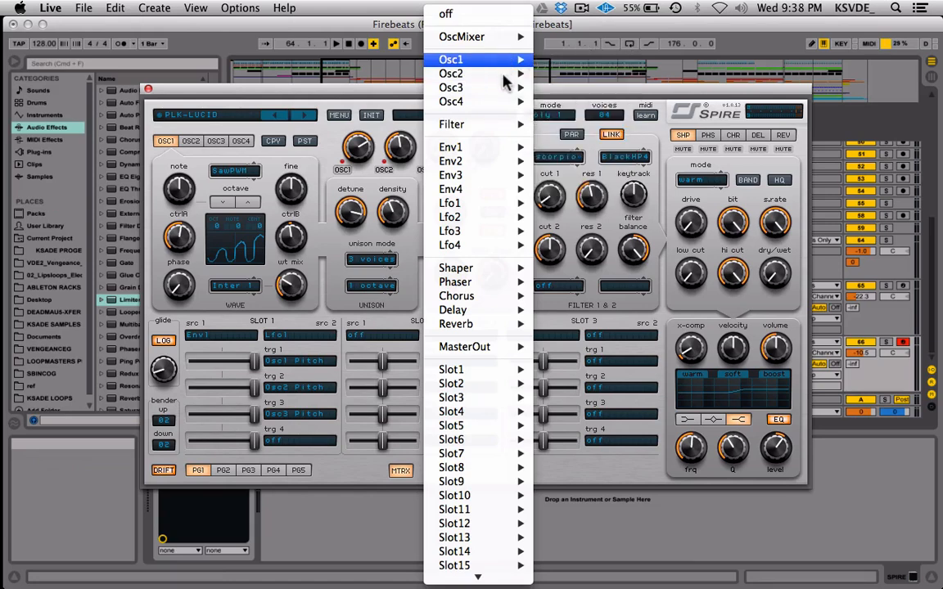
mouse_move(506, 76)
mouse_move(507, 47)
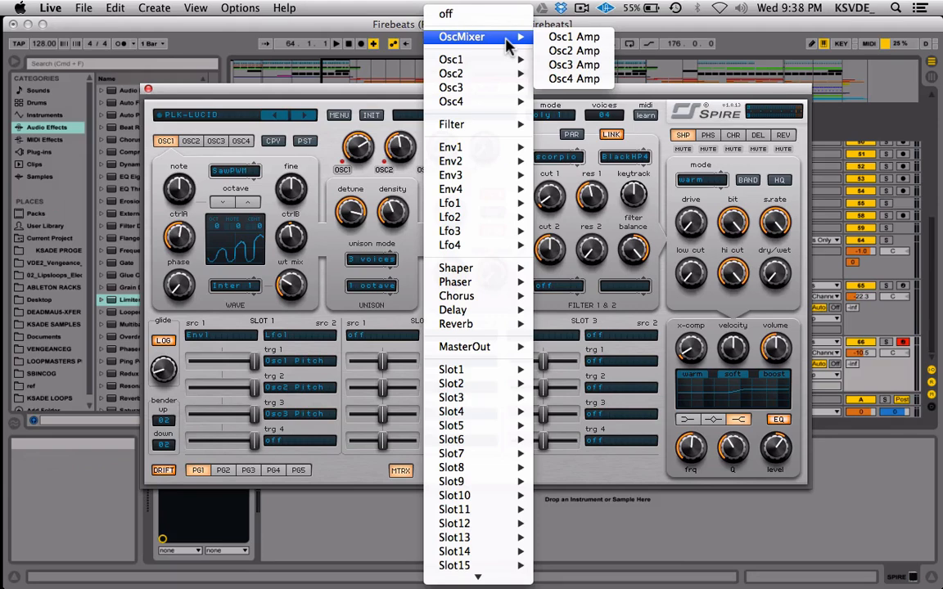
scroll(479, 344, down, 1)
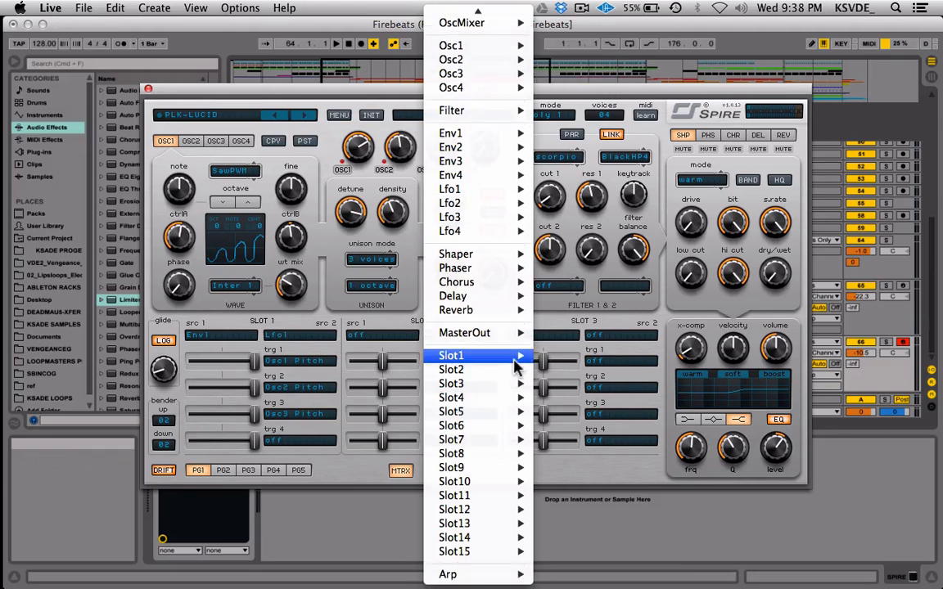
mouse_move(506, 577)
scroll(491, 327, up, 1)
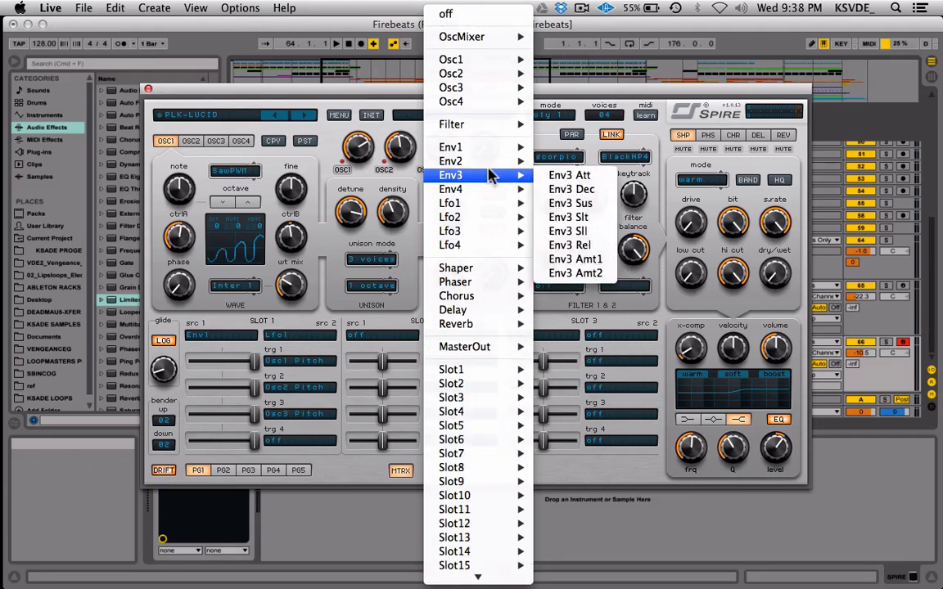
click(354, 319)
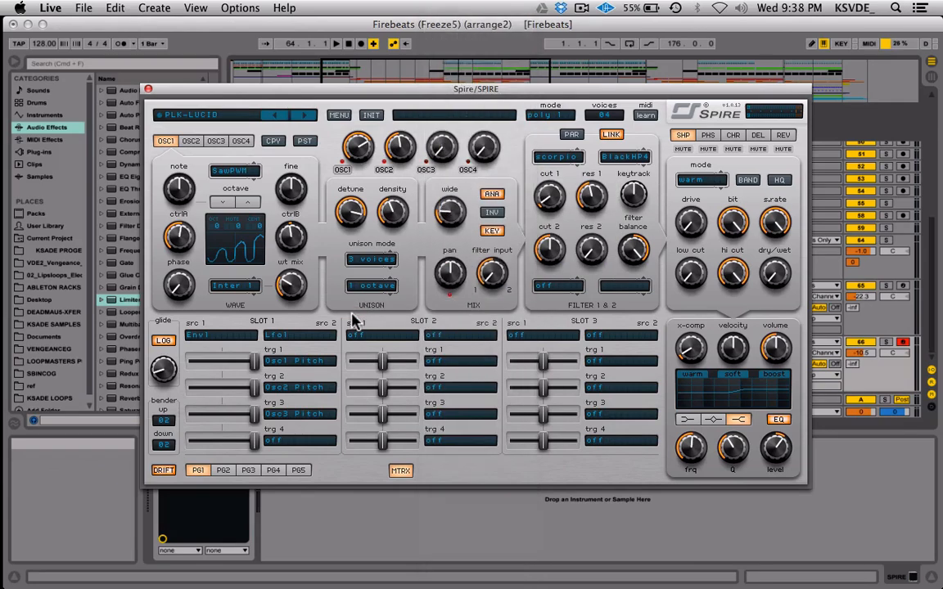
Step: Leave the modulation matrix and display the envelope 1 settings
click(406, 474)
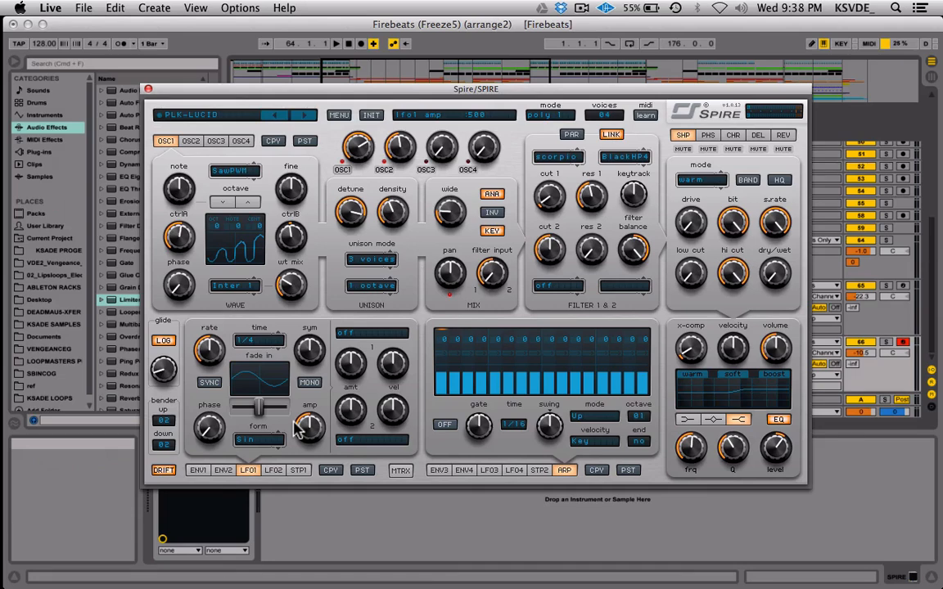
click(198, 470)
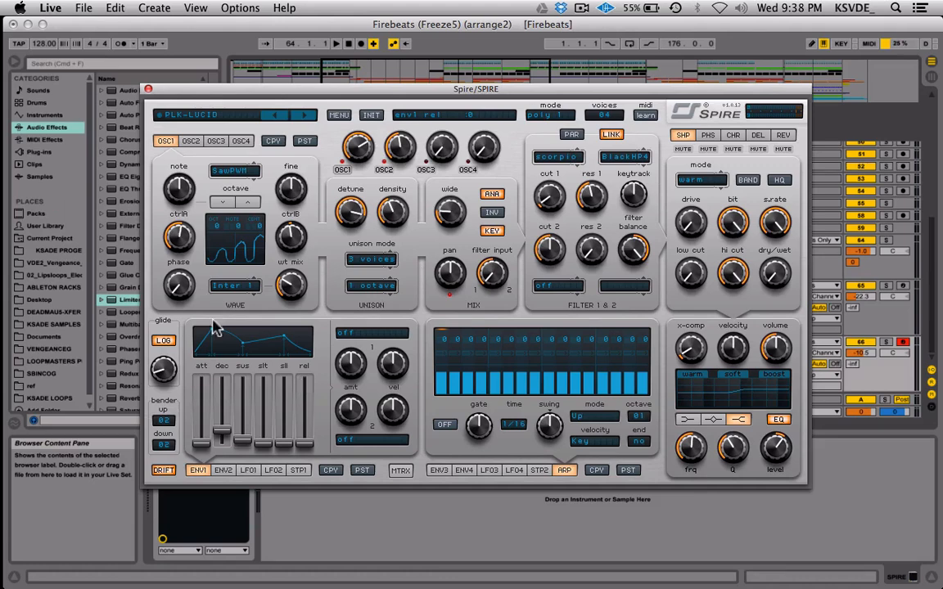
Step: Set envelope 1's release to about 390, try longer decay and higher sustain, and leave it with short decay and zero sustain
drag(303, 446, 302, 419)
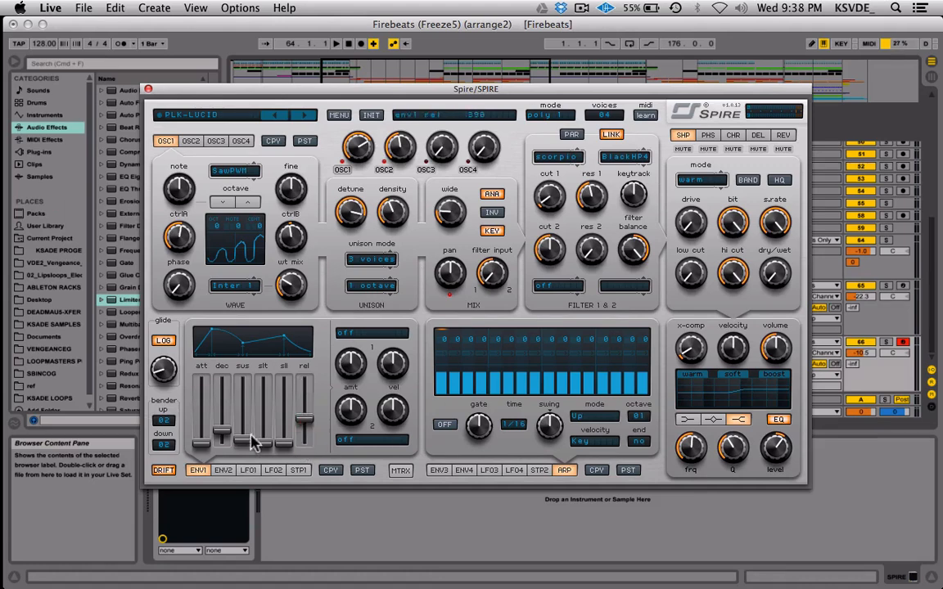
drag(221, 432, 259, 273)
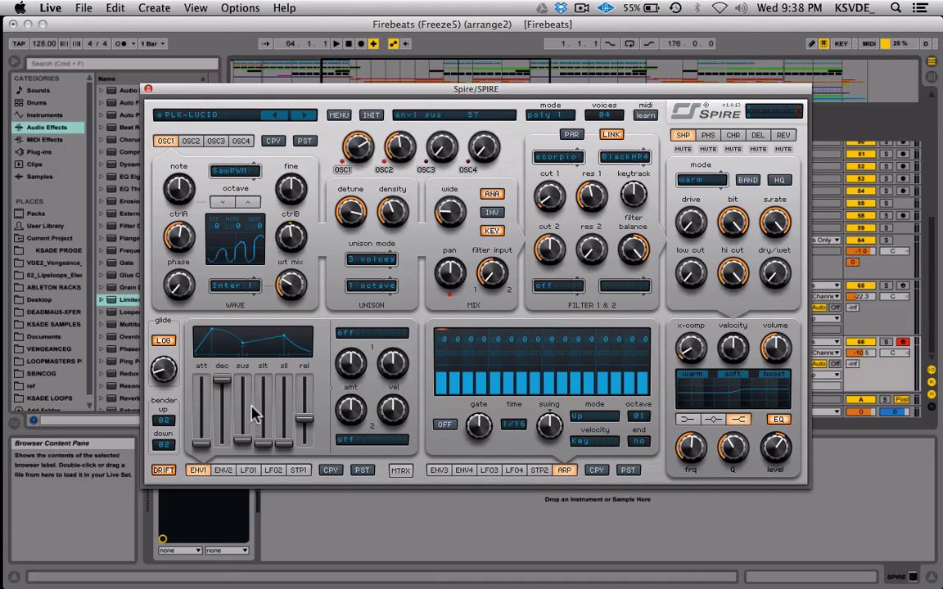
click(249, 440)
drag(246, 442, 256, 401)
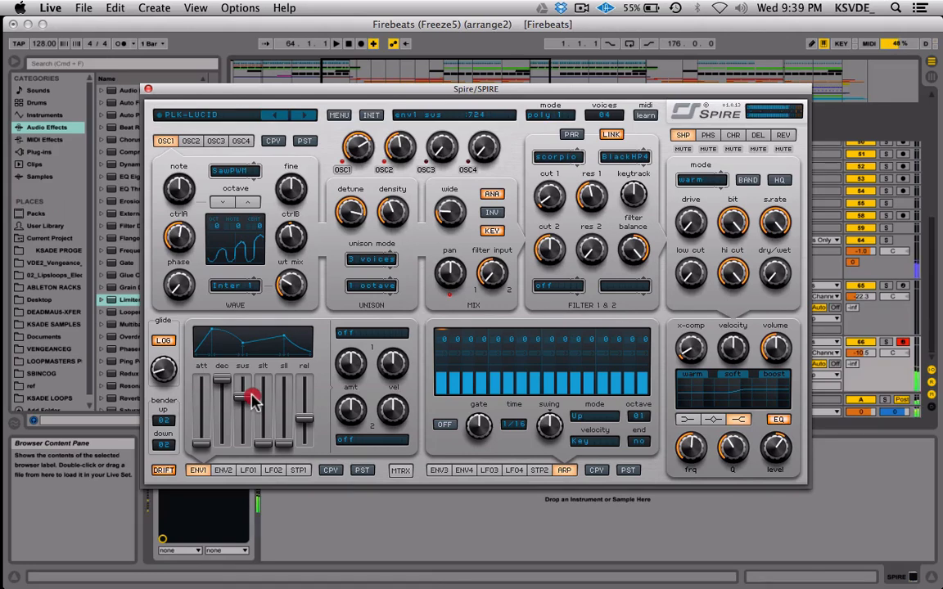
drag(252, 401, 254, 486)
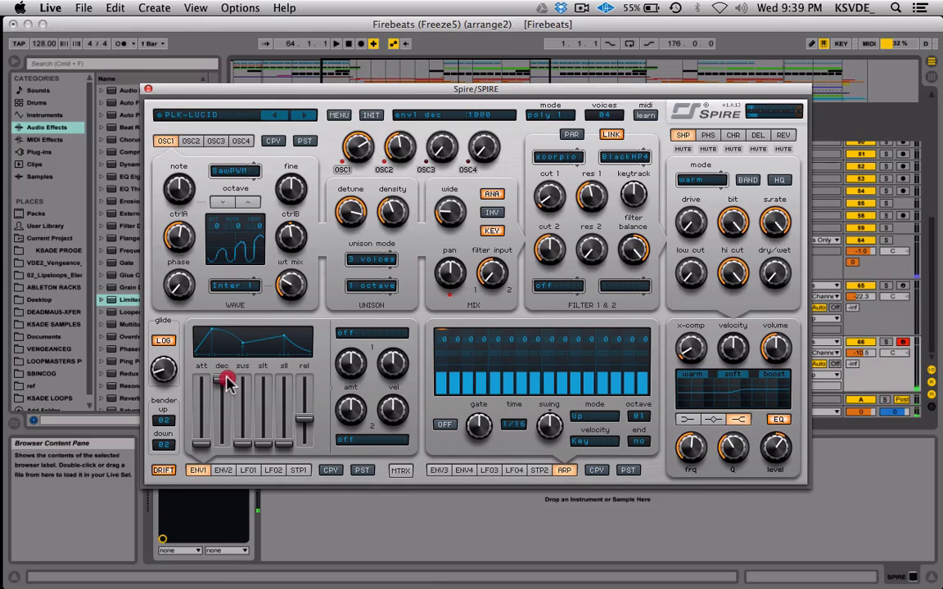
drag(228, 385, 227, 435)
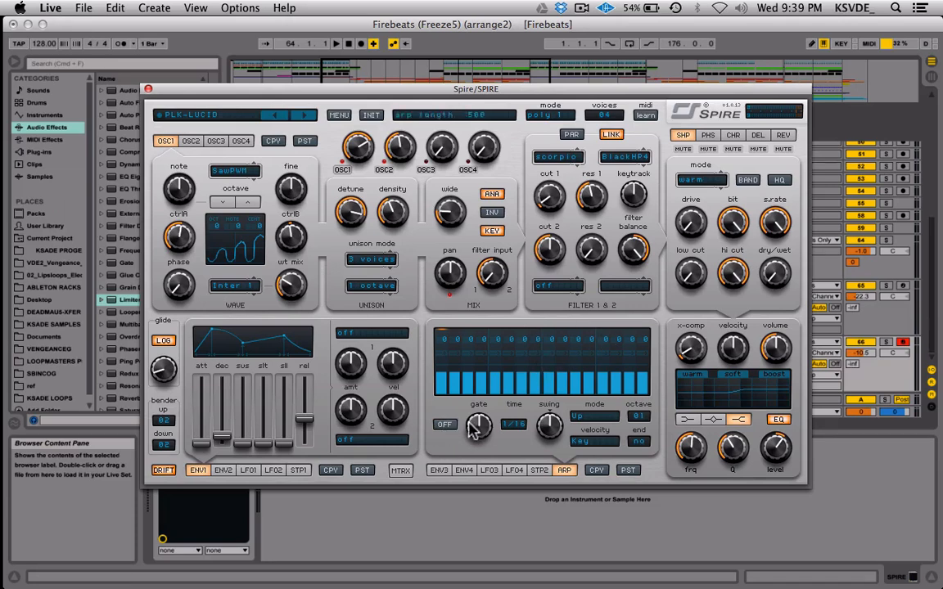
Step: Examine the arpeggiator's time division and mode options without changing them
click(517, 428)
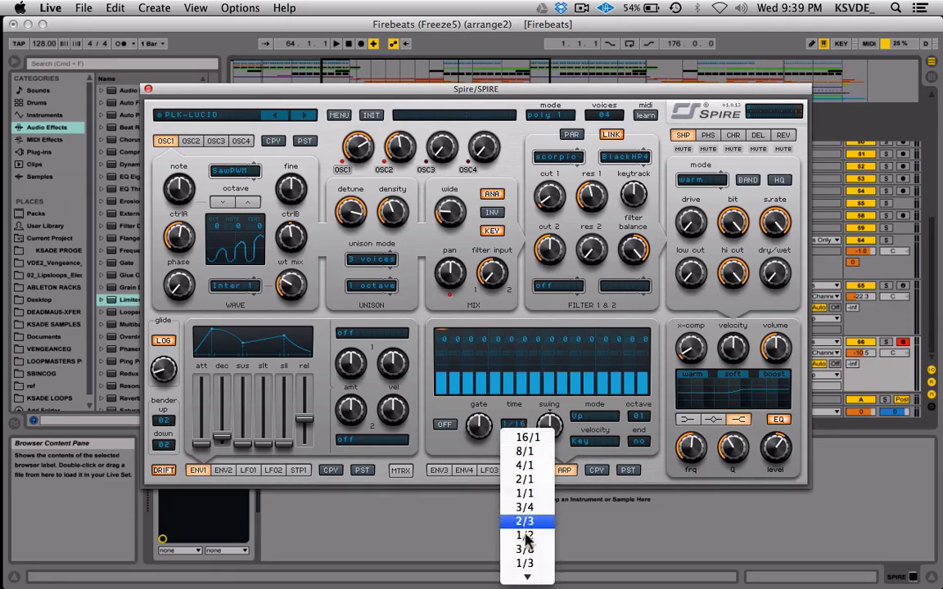
click(474, 375)
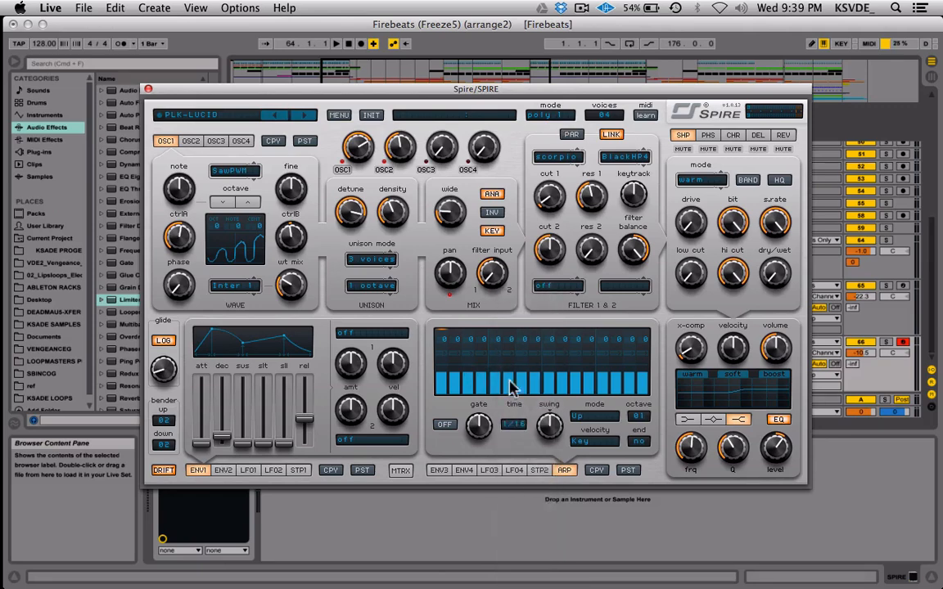
click(610, 419)
click(515, 407)
Step: View the LFO 1 and envelope 2 settings, and display stepper 1
click(251, 471)
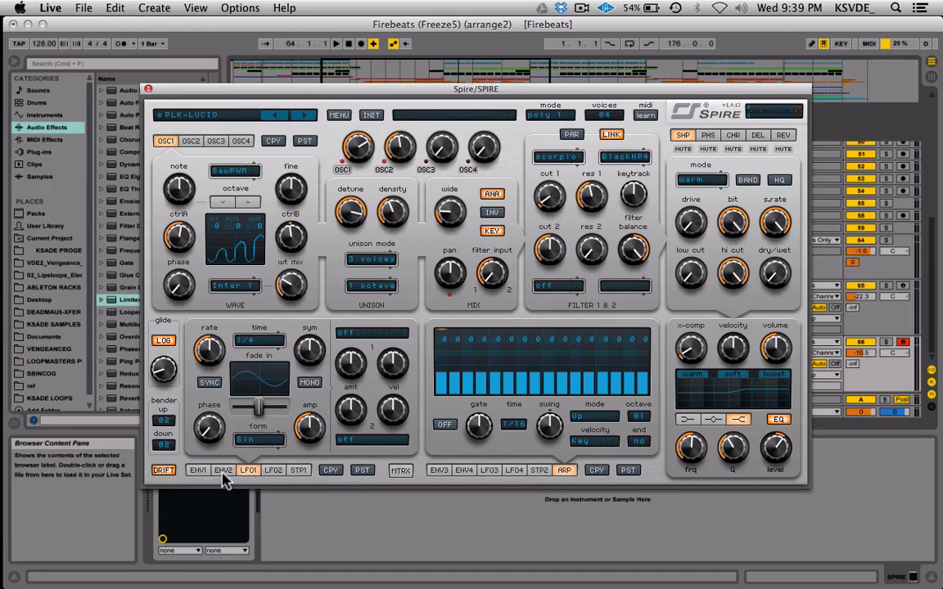
click(222, 474)
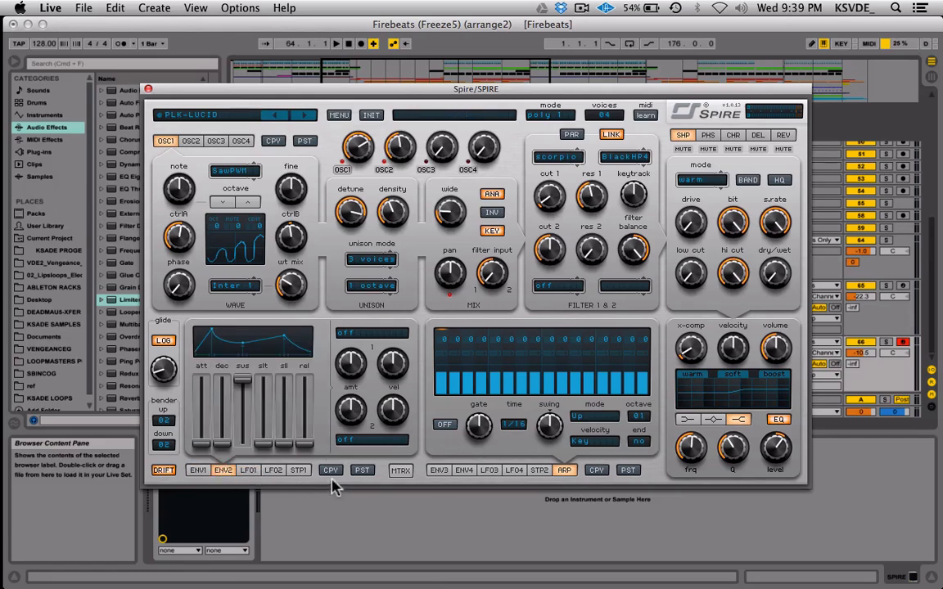
click(298, 473)
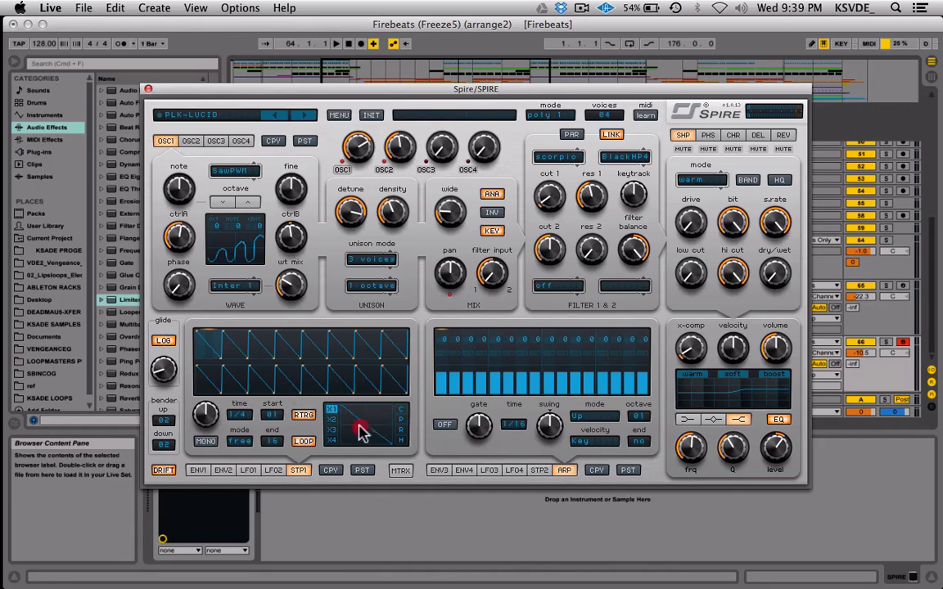
Step: Bend the first step of stepper 1 into a concave falling curve and set its repetition to X3
mouse_move(362, 431)
mouse_down()
mouse_move(349, 449)
mouse_move(370, 439)
mouse_move(347, 446)
mouse_move(390, 403)
mouse_move(341, 443)
mouse_move(362, 423)
mouse_up()
click(207, 370)
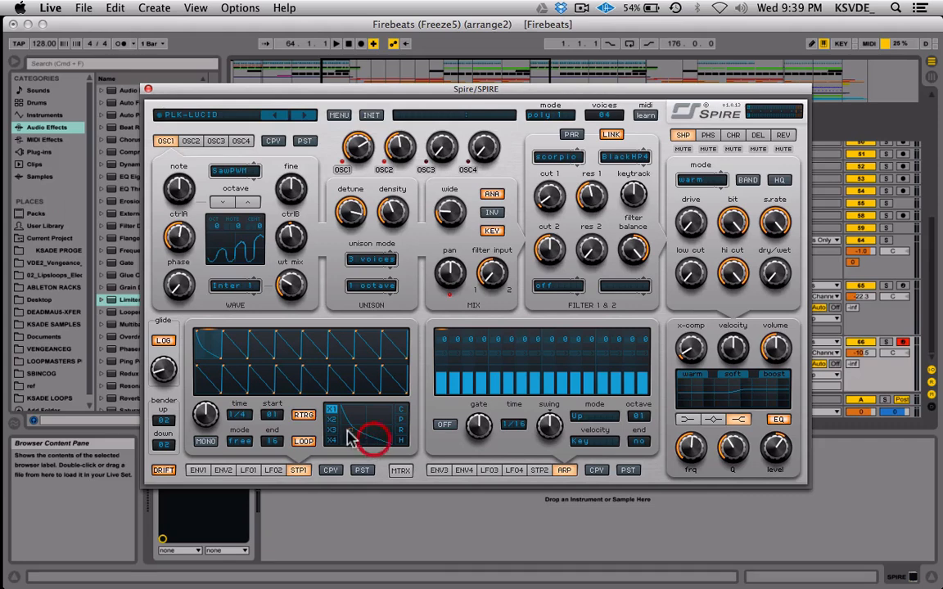
click(400, 409)
mouse_move(352, 436)
mouse_down()
mouse_move(396, 412)
mouse_move(357, 436)
mouse_move(307, 438)
mouse_move(393, 399)
mouse_move(361, 438)
mouse_move(368, 423)
mouse_move(333, 421)
mouse_move(334, 442)
mouse_up()
click(331, 430)
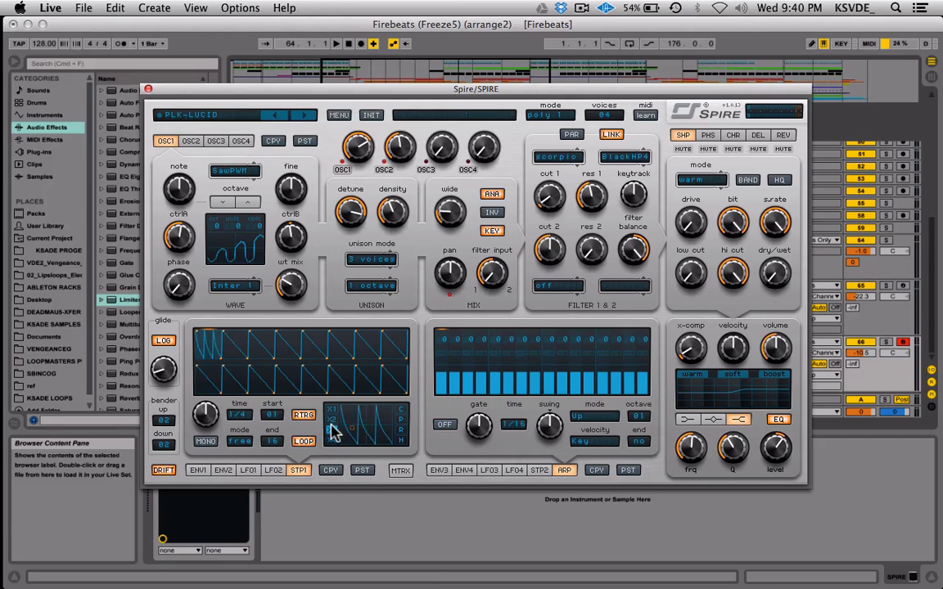
Step: Copy the curve of stepper 1's first step and paste it onto the fourth step
click(263, 340)
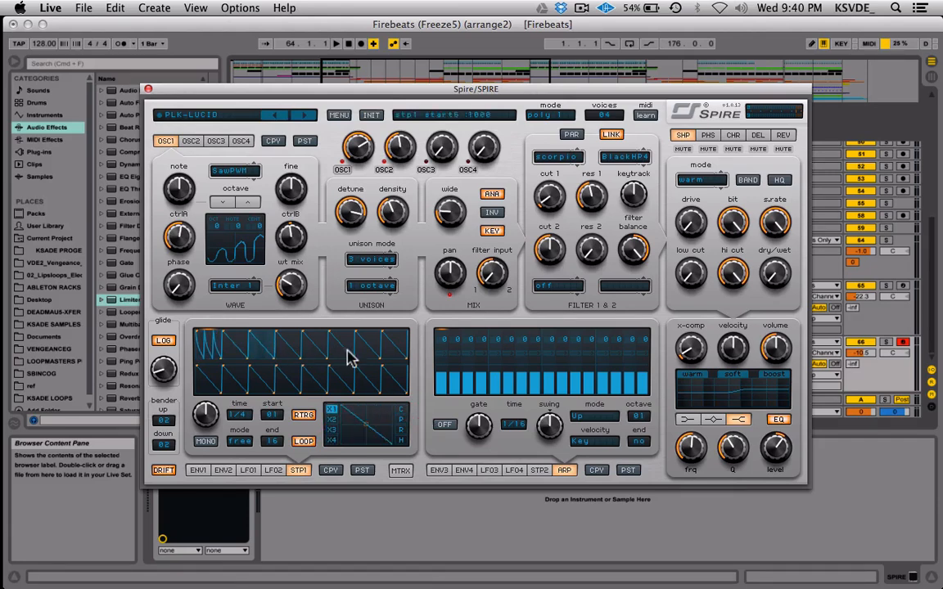
click(348, 352)
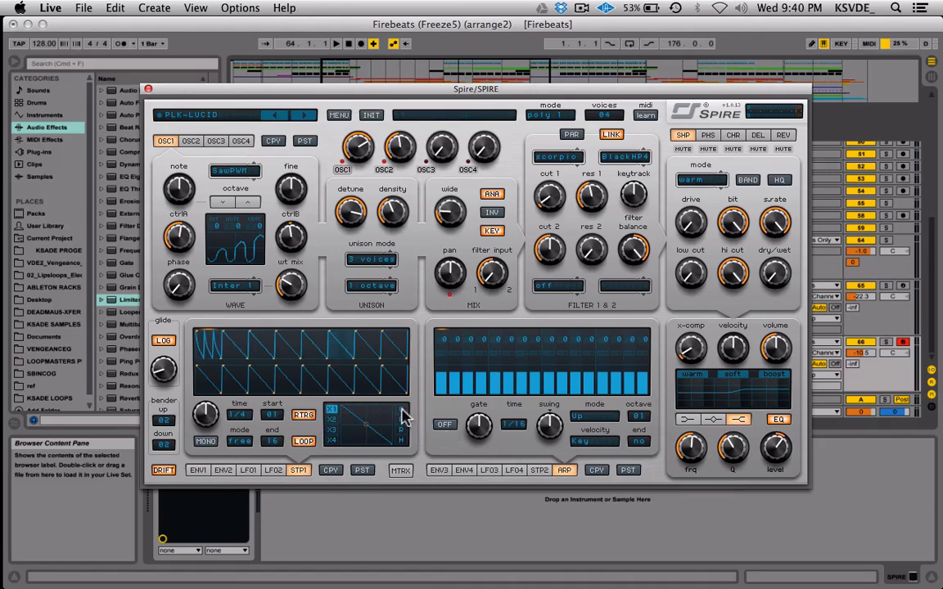
click(197, 343)
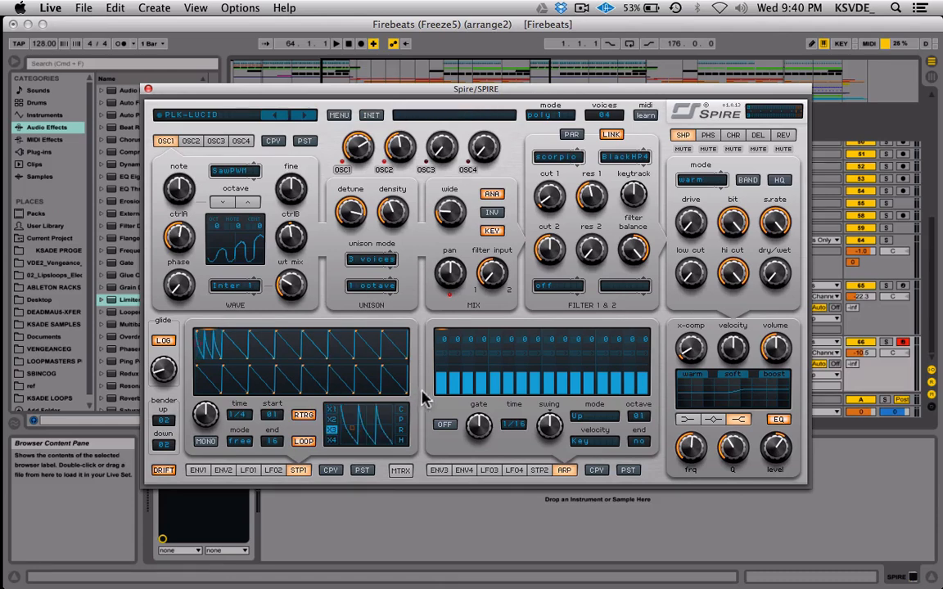
click(300, 342)
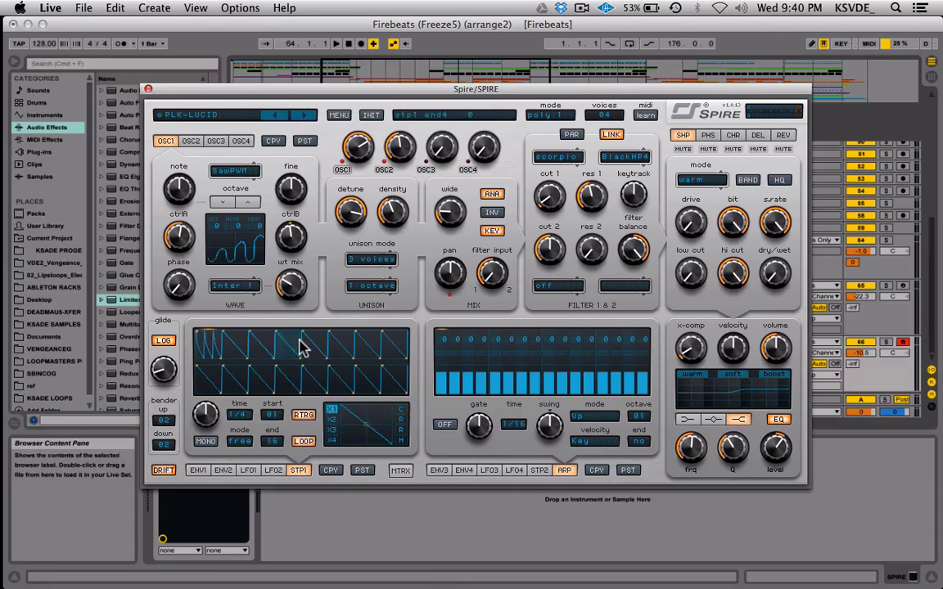
click(402, 422)
Step: Reverse stepper 1's fifth step, turn on its H option and set its repetition to X2
click(402, 430)
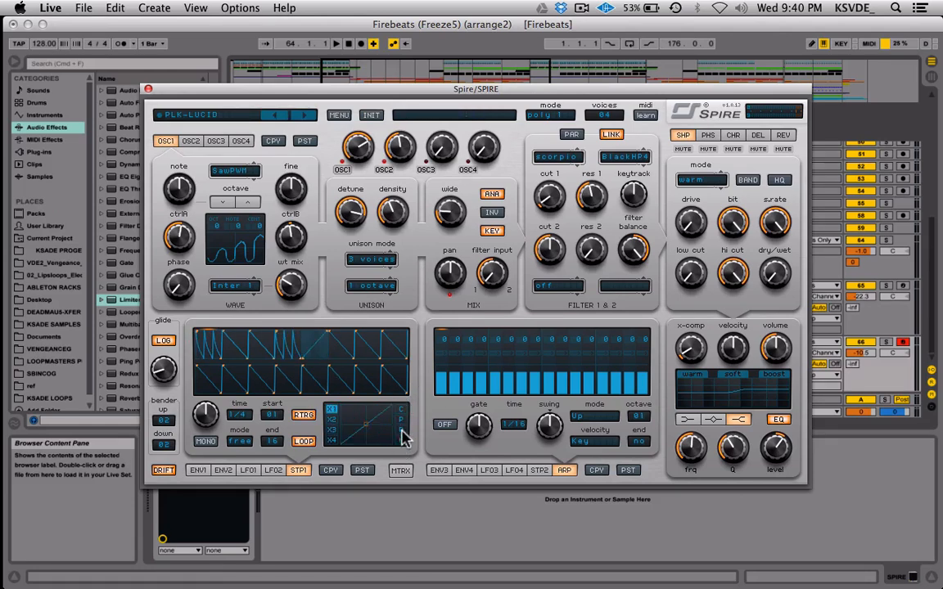
click(401, 440)
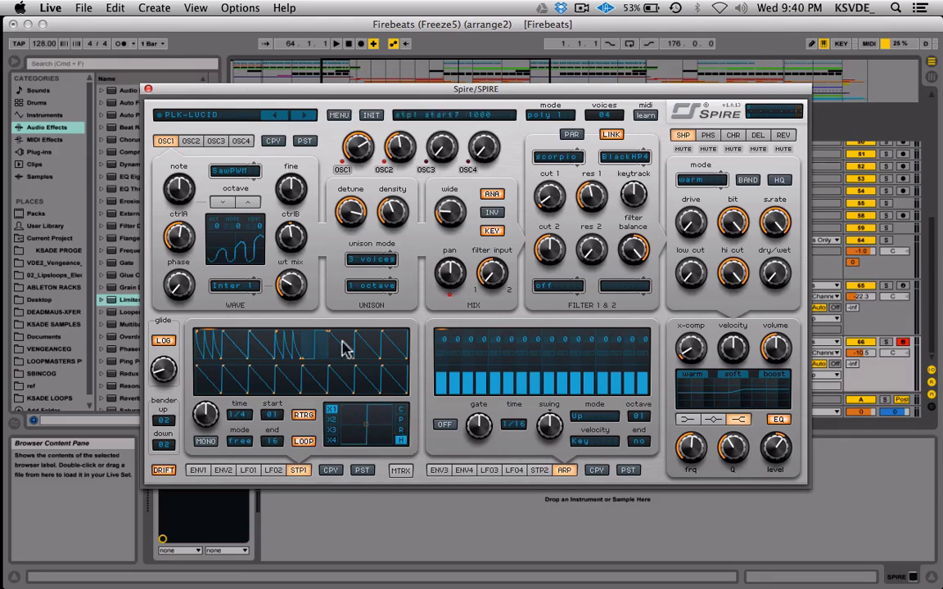
click(331, 430)
click(381, 442)
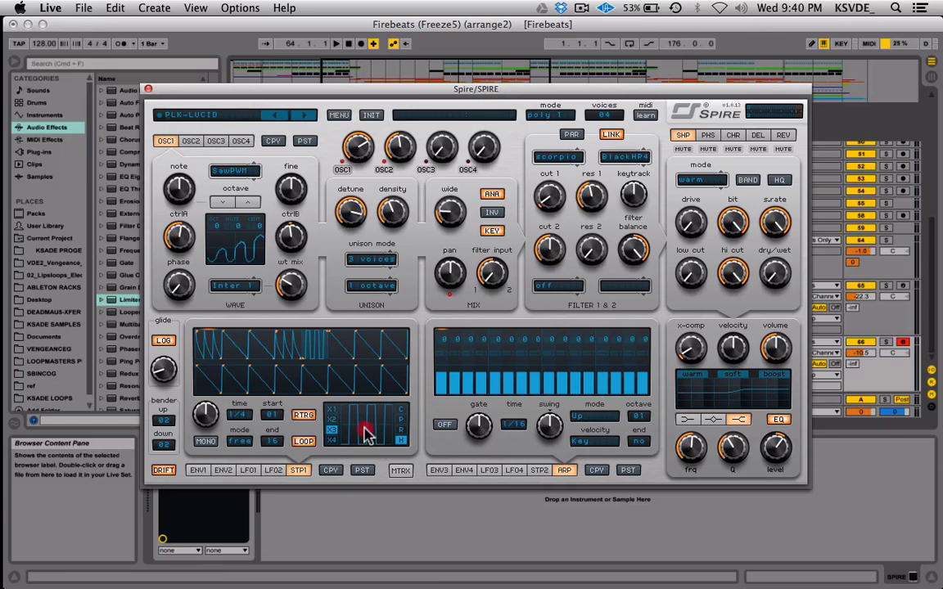
drag(365, 429, 362, 457)
click(331, 420)
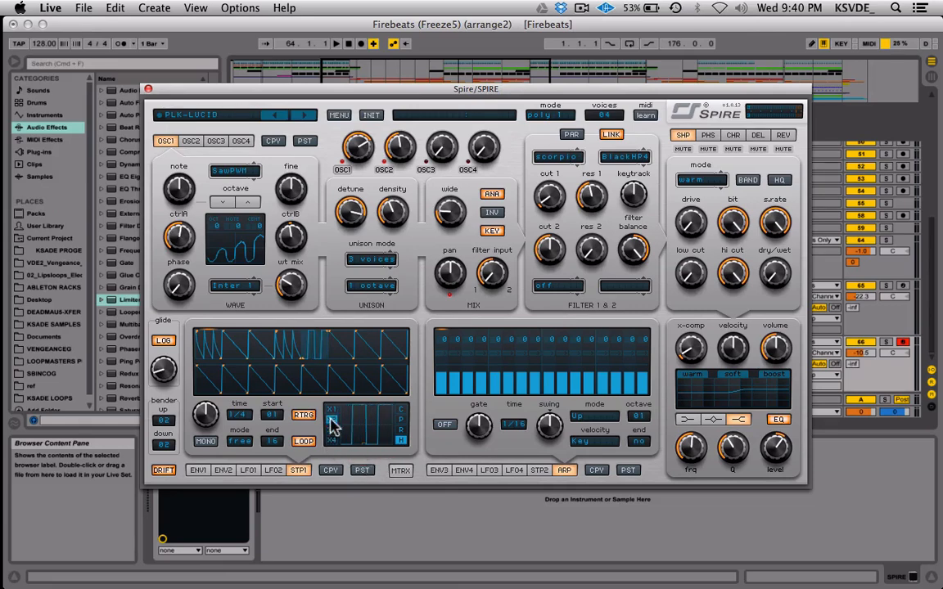
click(369, 419)
click(372, 401)
click(392, 419)
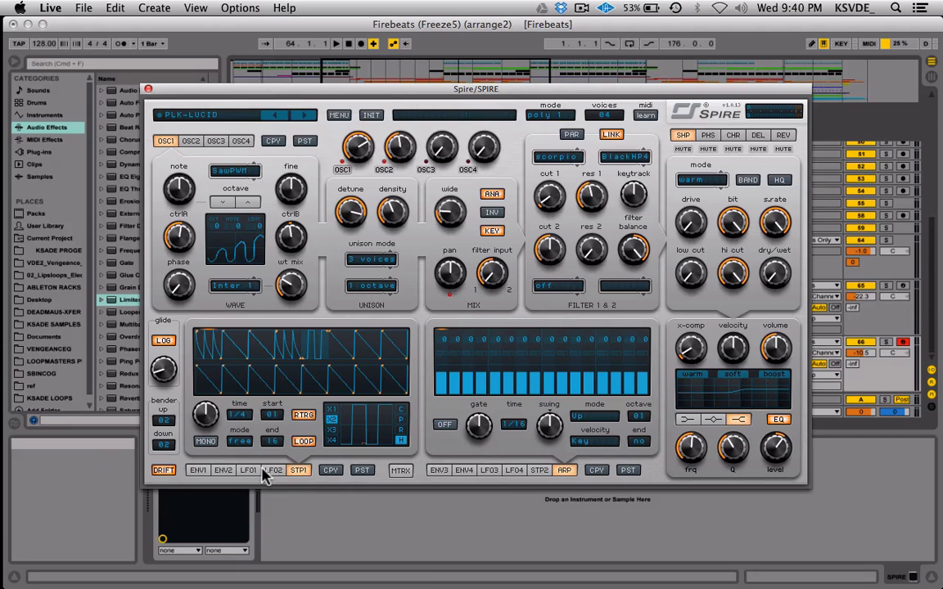
Step: Display envelope 2, raise its slope time to about 550 and slope level to about 528, and set decay to maximum
click(224, 472)
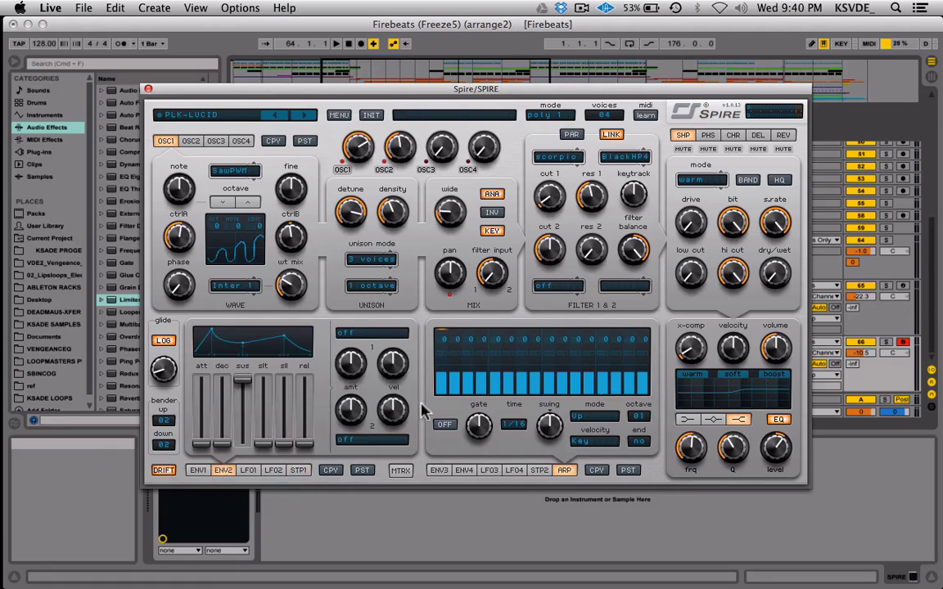
drag(264, 443, 267, 416)
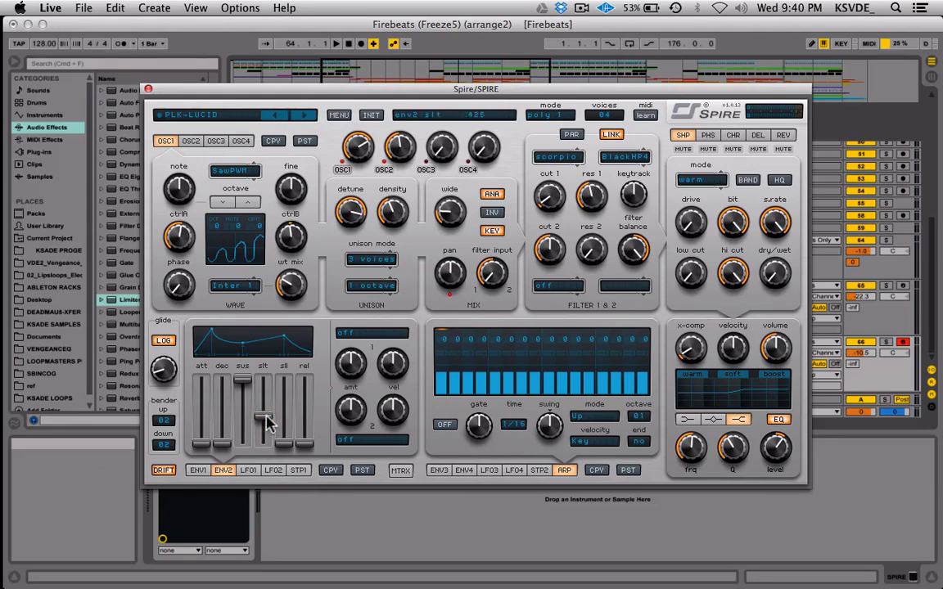
drag(294, 443, 292, 415)
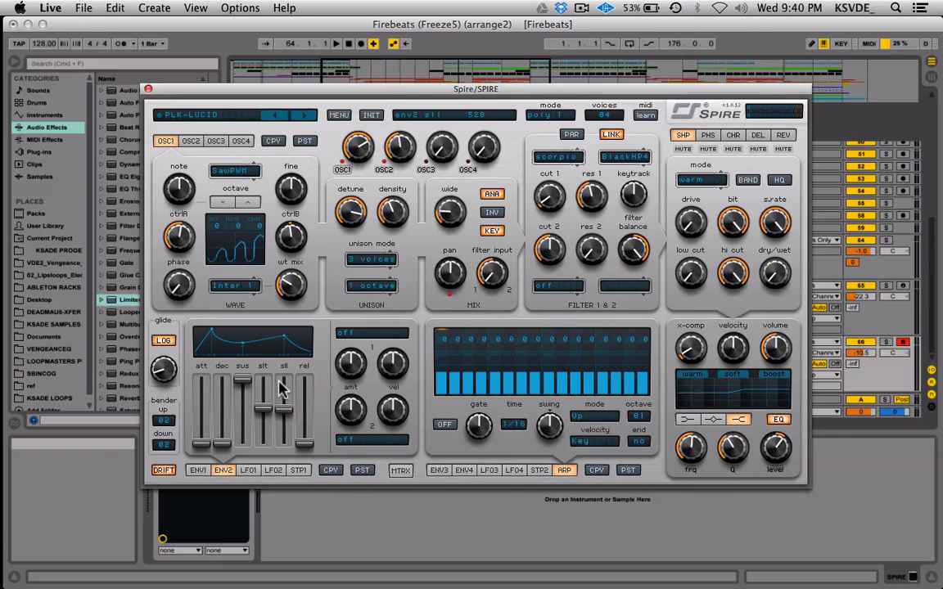
drag(218, 442, 206, 277)
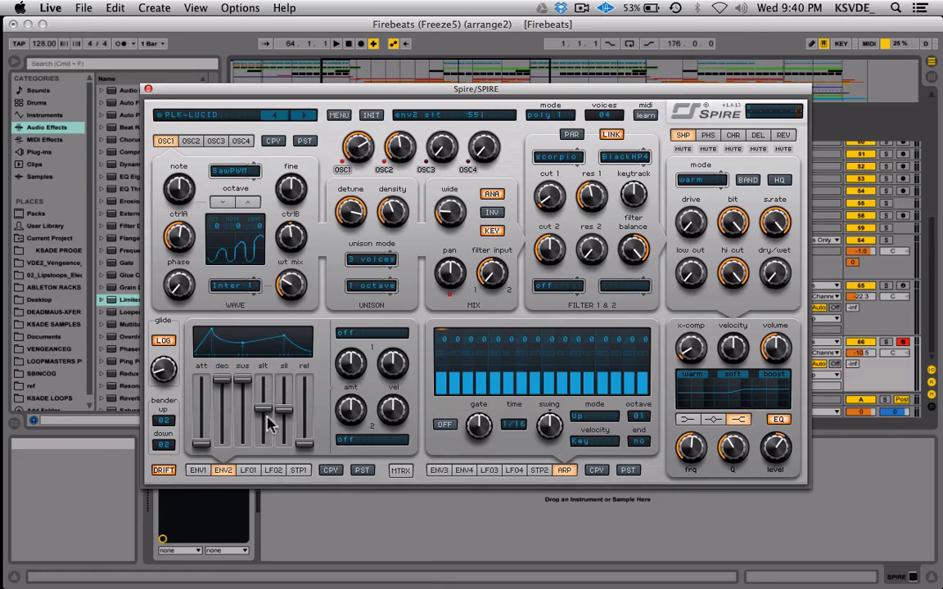
Step: Readjust envelope 2's slope time to mid-range, lower its slope level, and give it a short release
drag(268, 415, 288, 420)
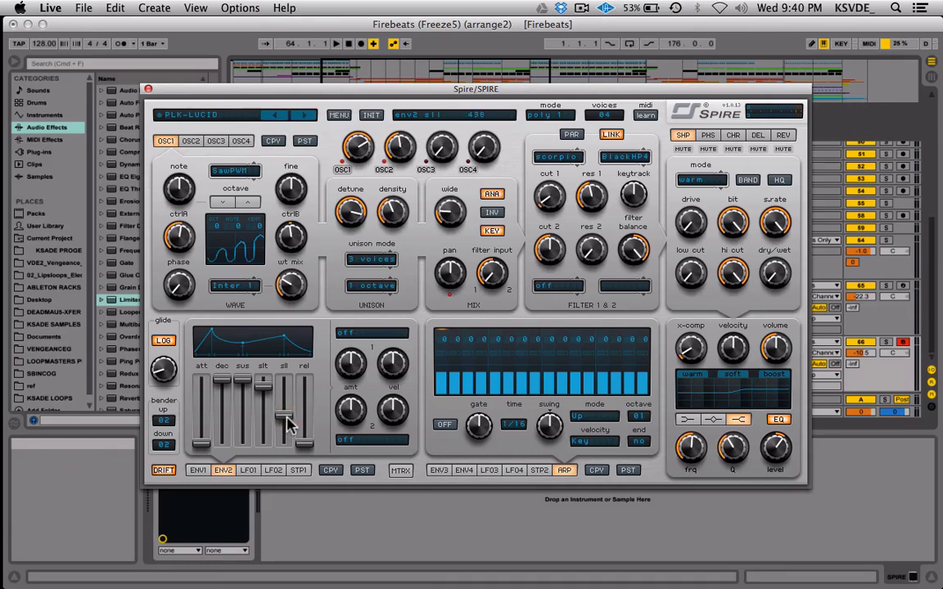
drag(304, 442, 259, 485)
drag(284, 413, 316, 583)
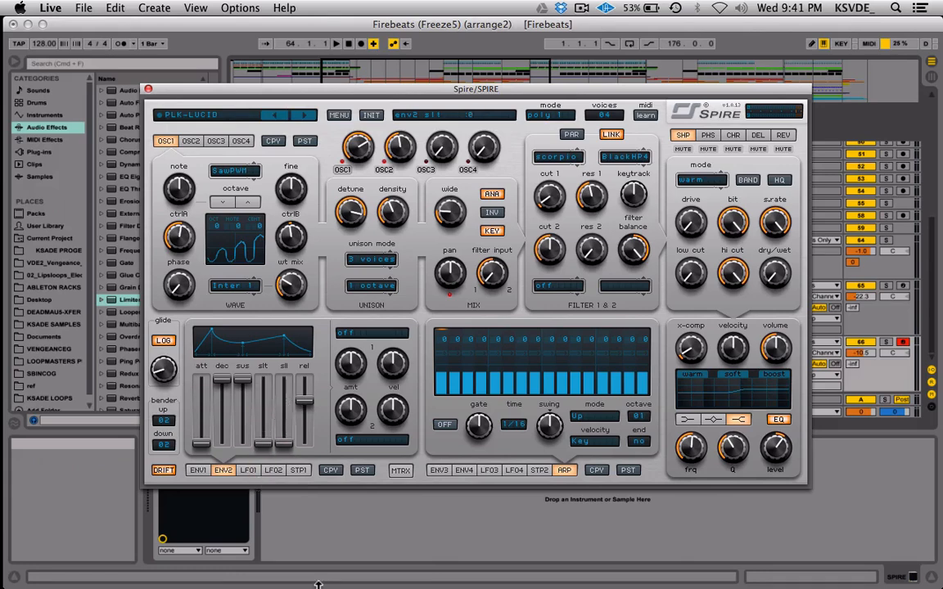
drag(305, 400, 307, 433)
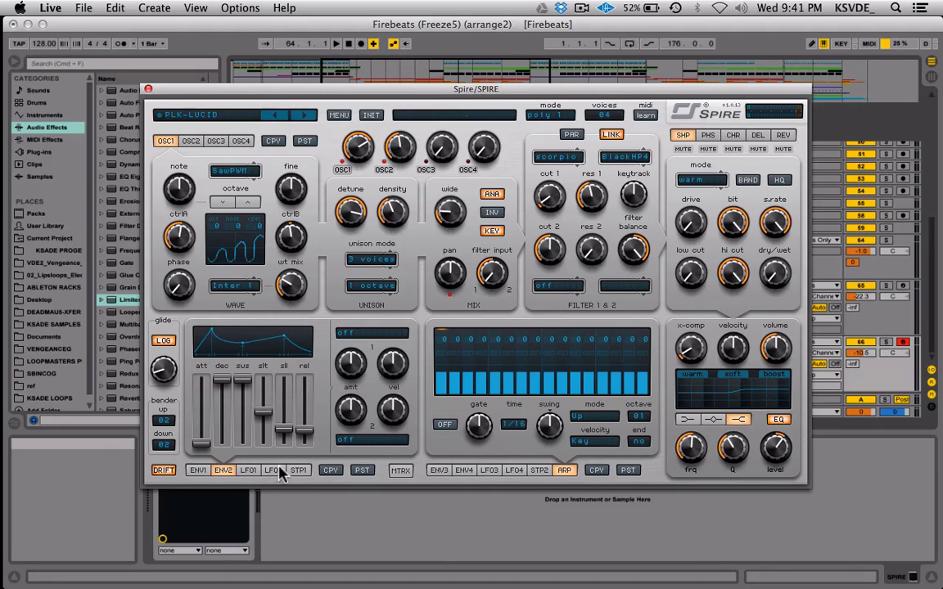
Step: Set envelope 2's decay curve to Exp2 and release curve to Exp1, and change the shape of its slope curve
click(222, 342)
click(222, 342)
click(233, 341)
click(232, 340)
click(275, 344)
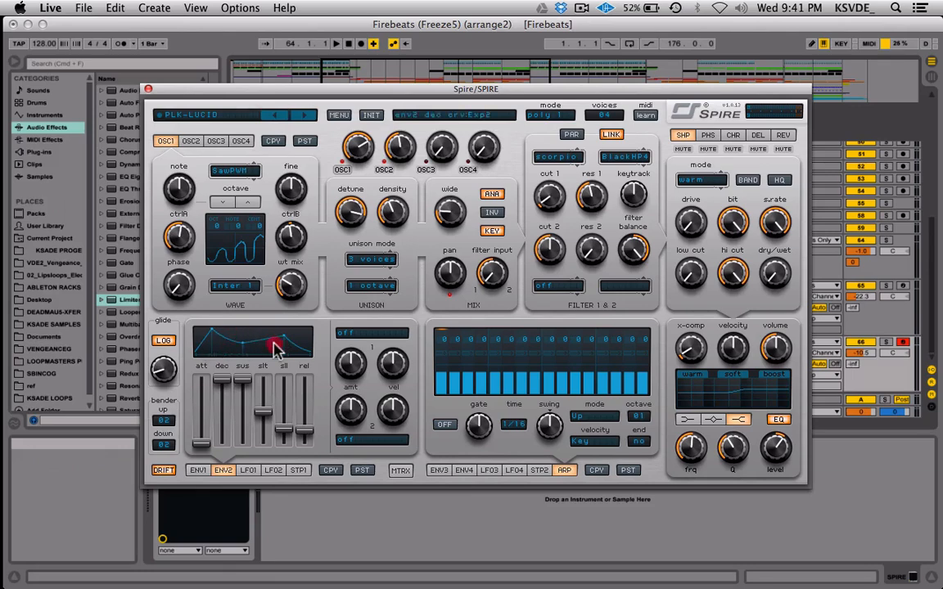
click(274, 344)
click(263, 343)
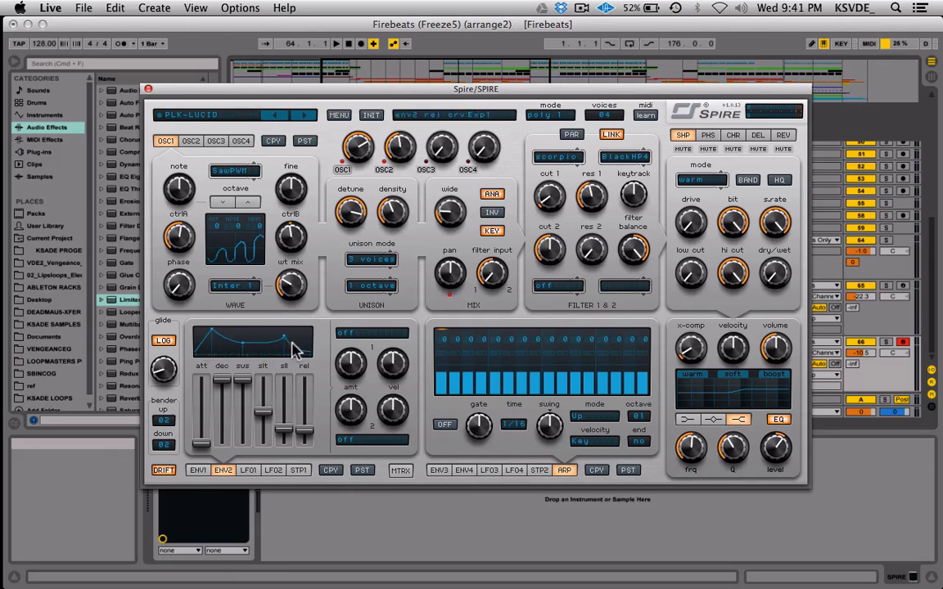
Step: Reshape envelope 2's slope and decay curves again and set its attack curve to Exp
click(258, 341)
click(259, 342)
click(224, 342)
click(224, 347)
click(201, 341)
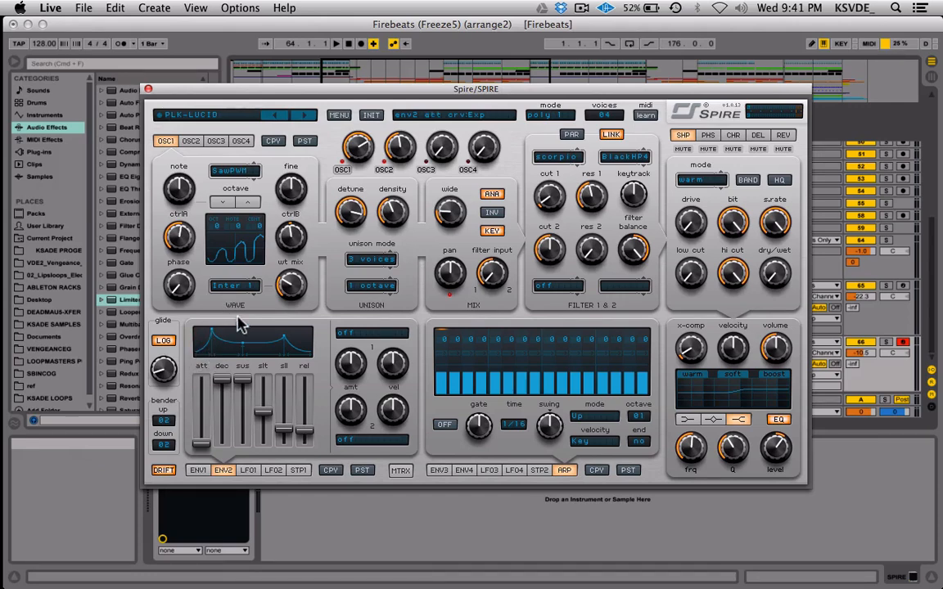
click(207, 347)
click(207, 350)
Step: Check the x-comp amount and try toggling the boost and soft output options while playing notes
click(692, 347)
mouse_move(692, 348)
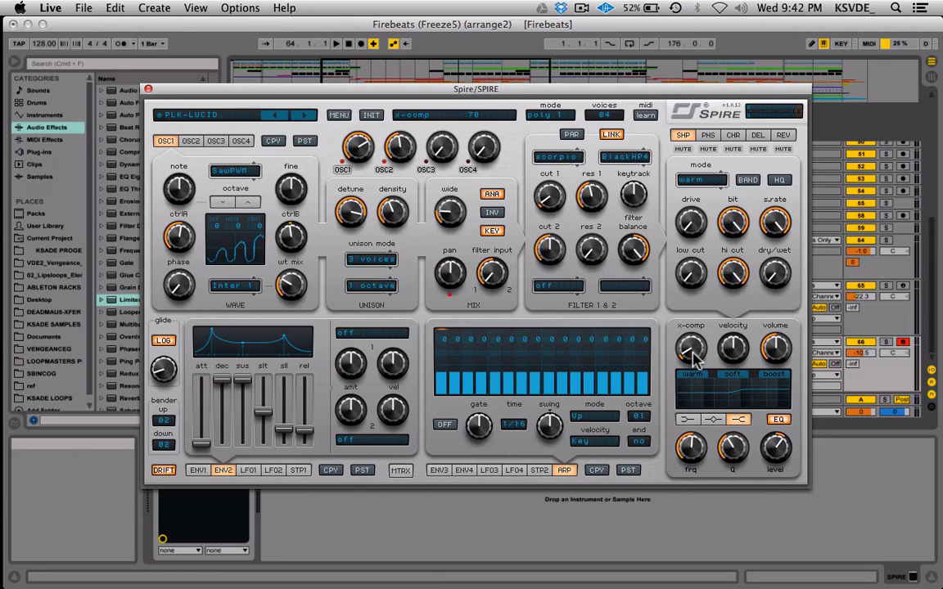
click(778, 374)
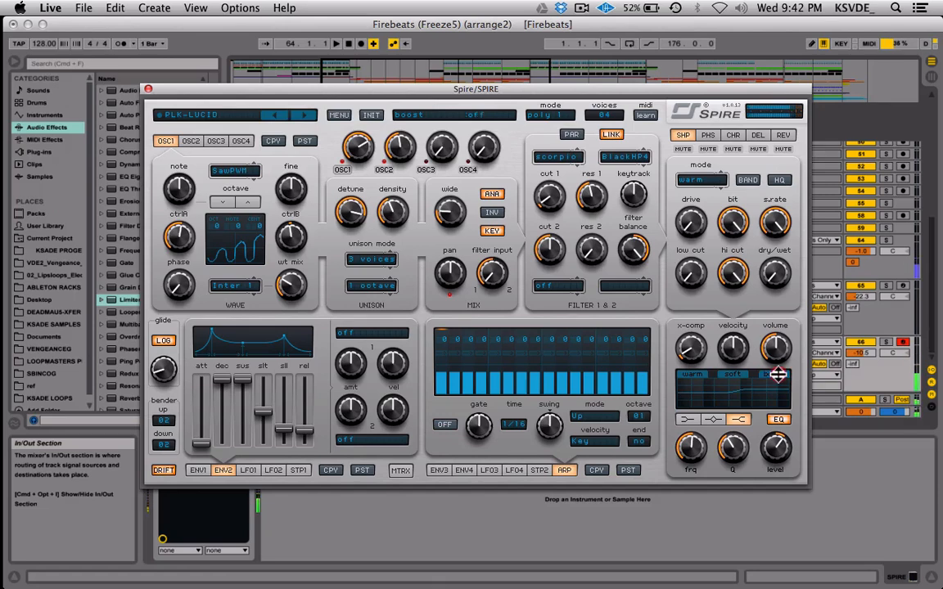
click(733, 375)
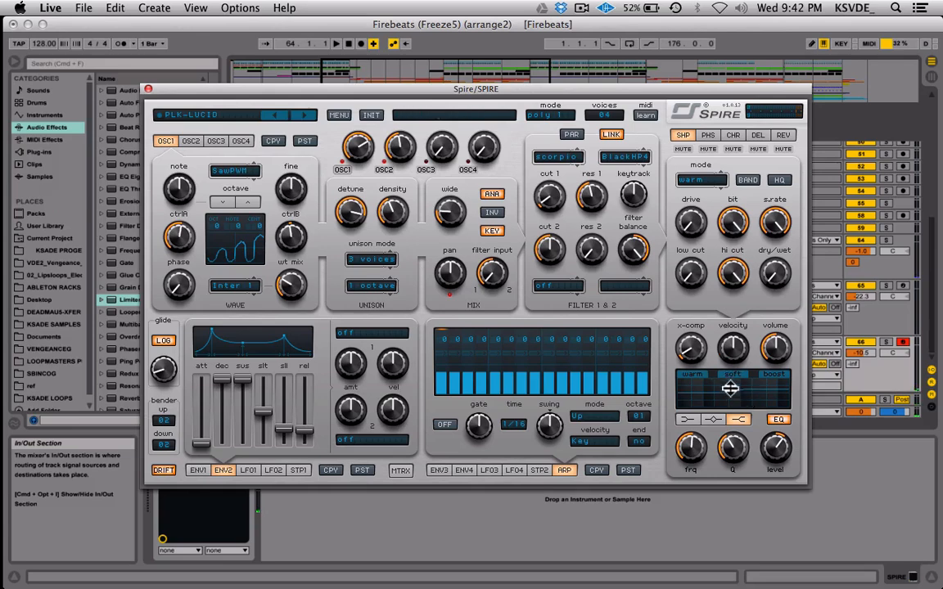
click(731, 377)
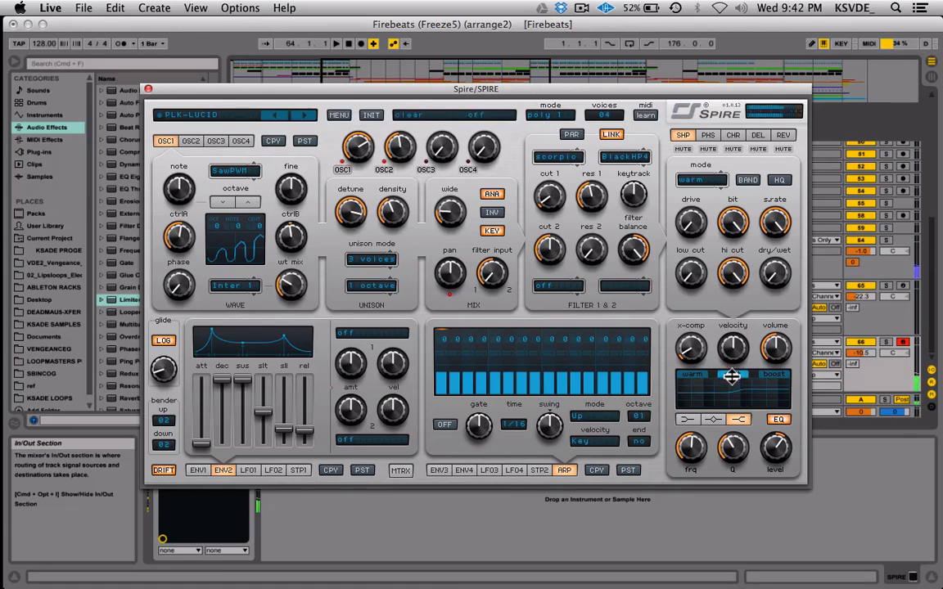
Step: Try the warm output option and check which modes the shaper effect offers
click(692, 375)
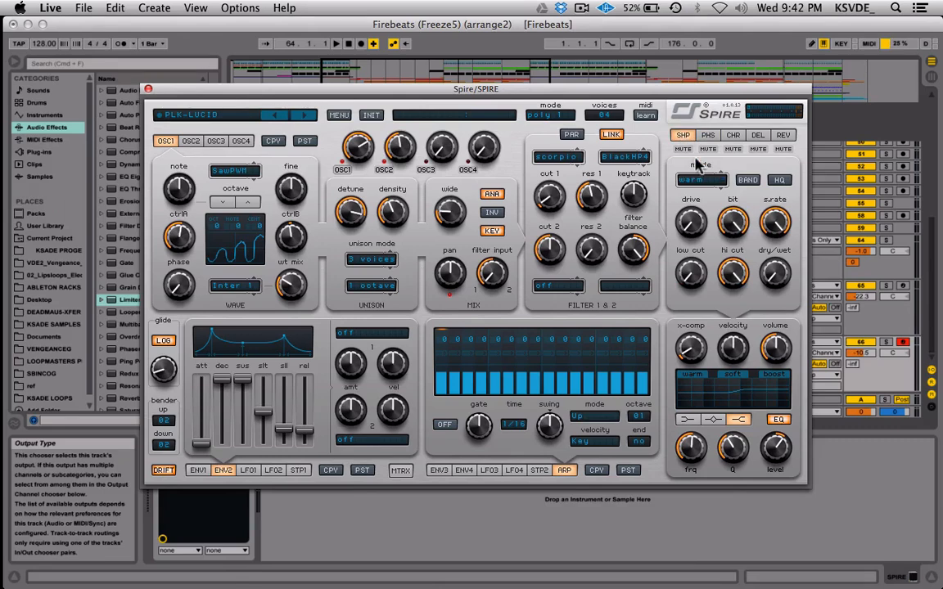
click(717, 186)
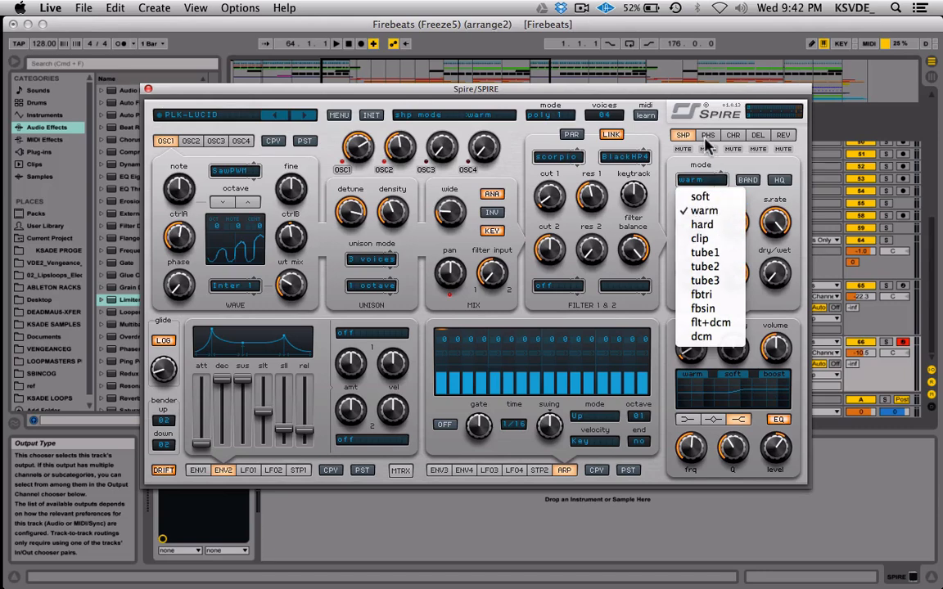
click(708, 141)
Step: Show the phaser effect's settings and check its available stage and vowel options
click(708, 136)
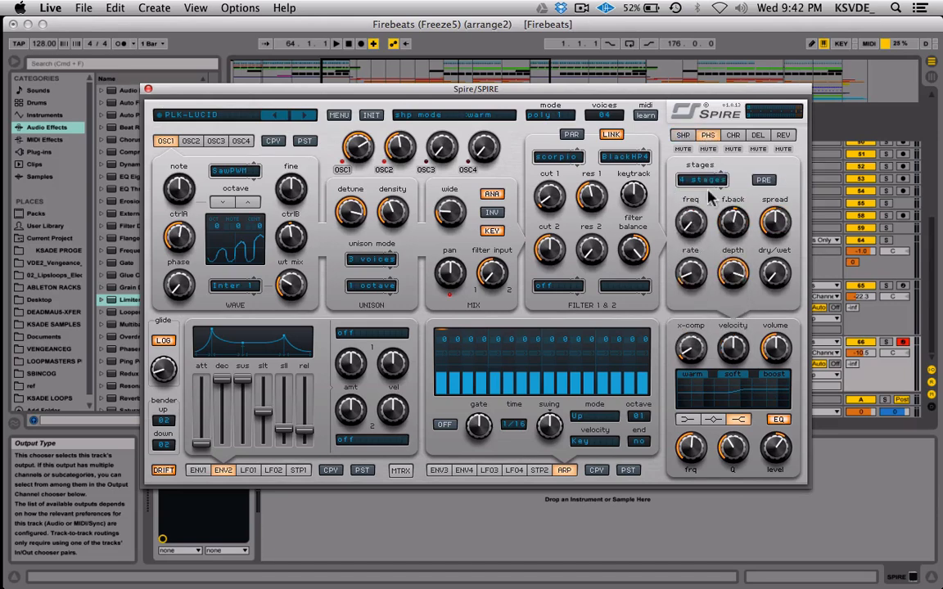
click(709, 180)
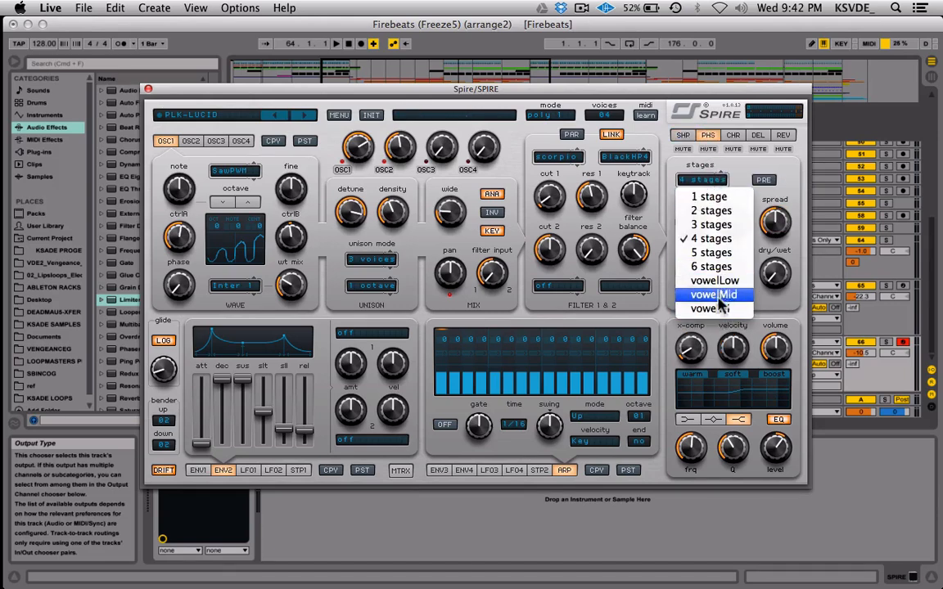
click(709, 198)
Step: View the chorus, delay and reverb effect settings one after another
click(733, 135)
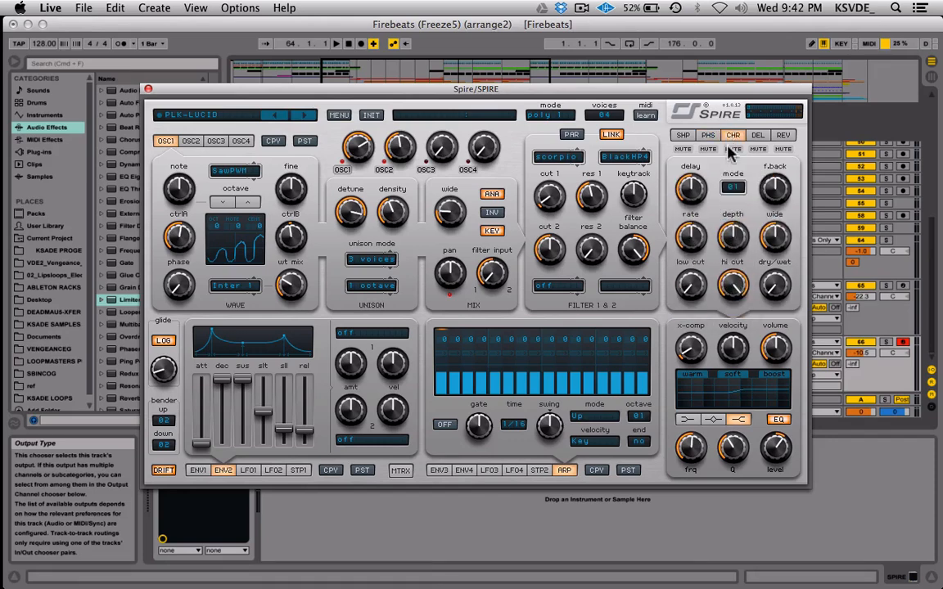
click(757, 135)
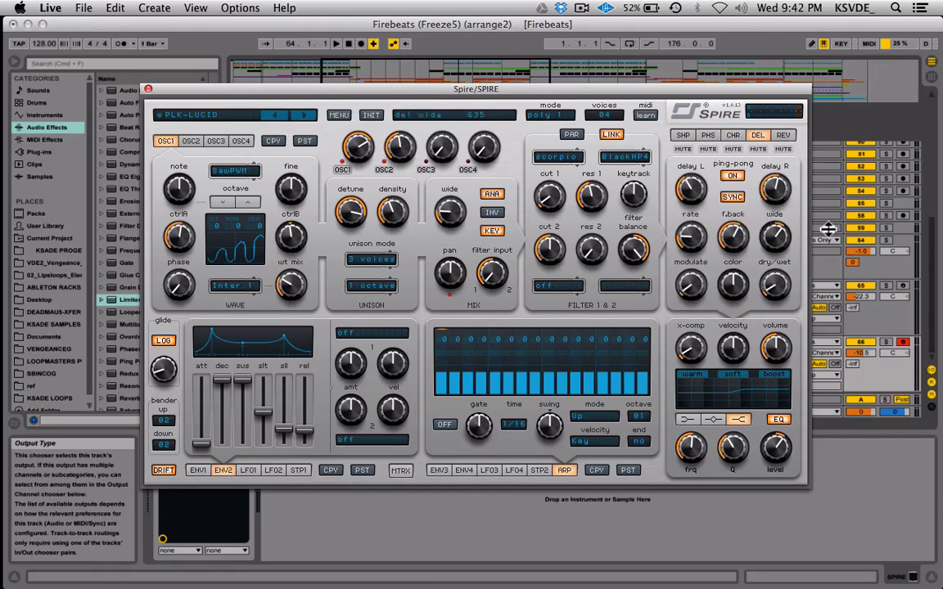
click(784, 136)
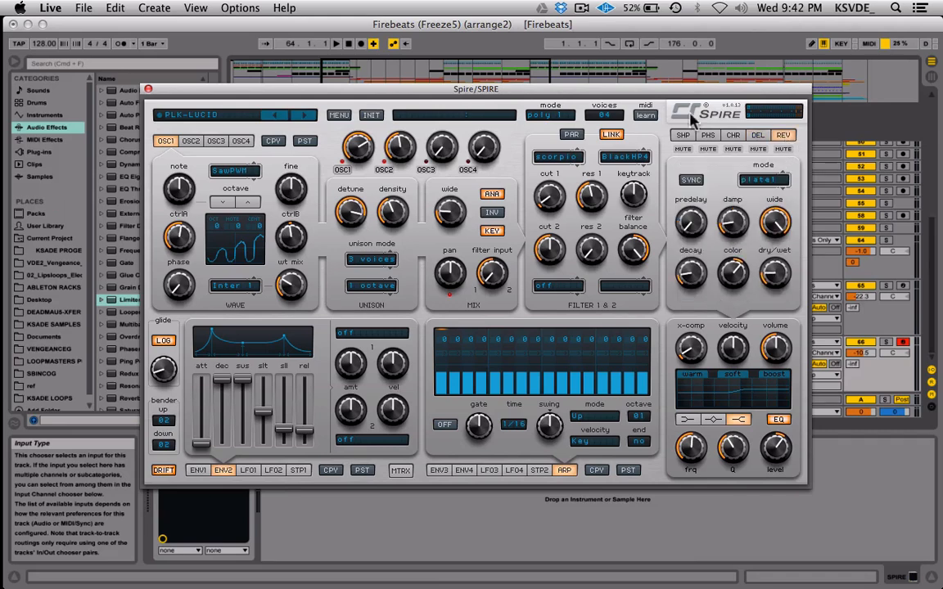
Step: Set the reverb mode to plate2 and try the reverb's sync option
click(779, 182)
click(790, 141)
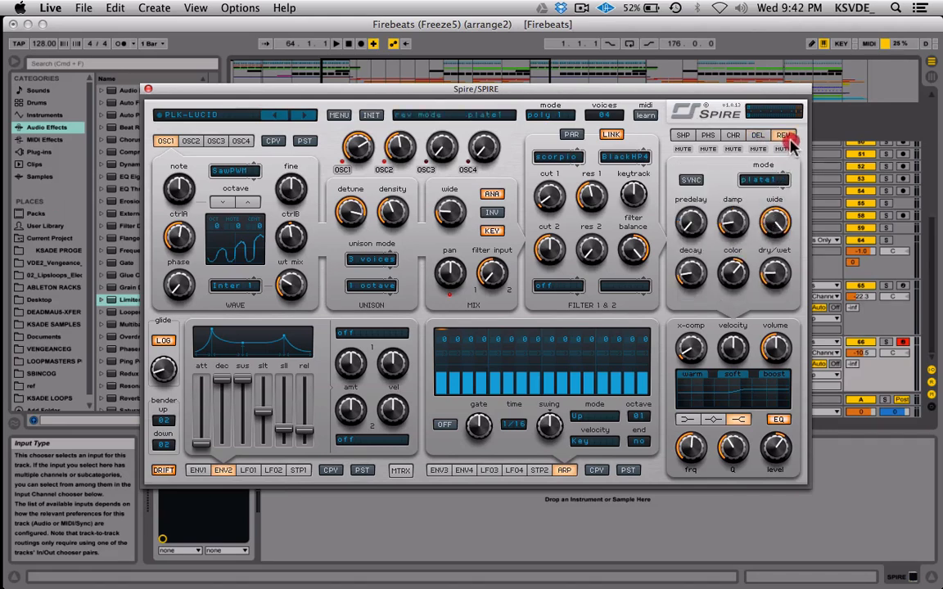
click(767, 274)
drag(781, 179, 780, 124)
drag(781, 179, 780, 84)
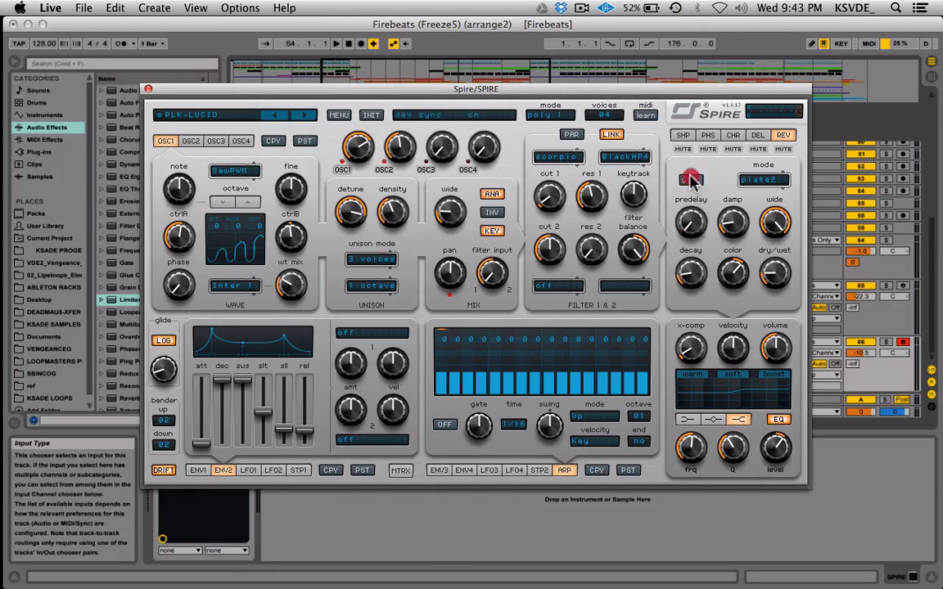
Step: Check the available filter 1 types, leaving scorpio selected
click(569, 158)
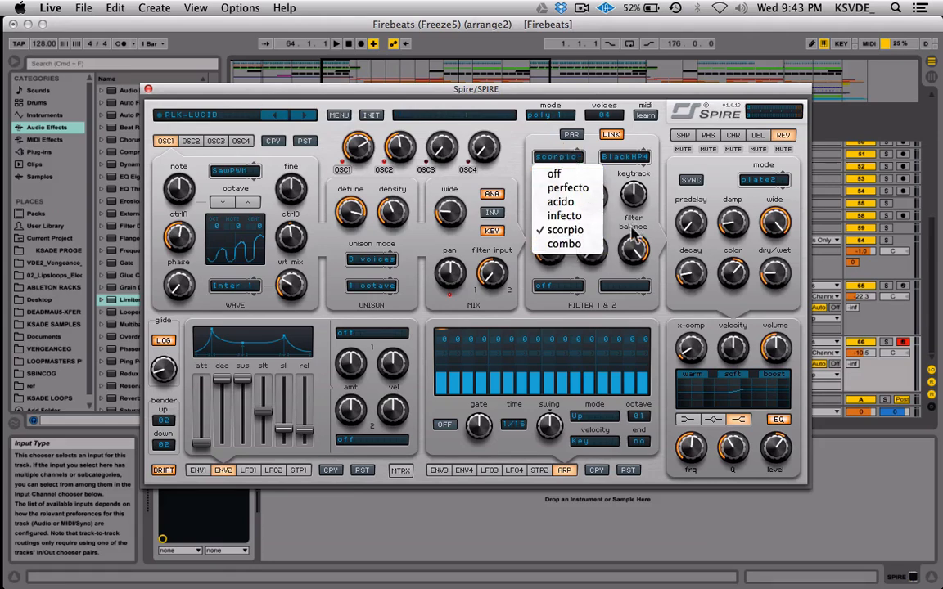
click(607, 191)
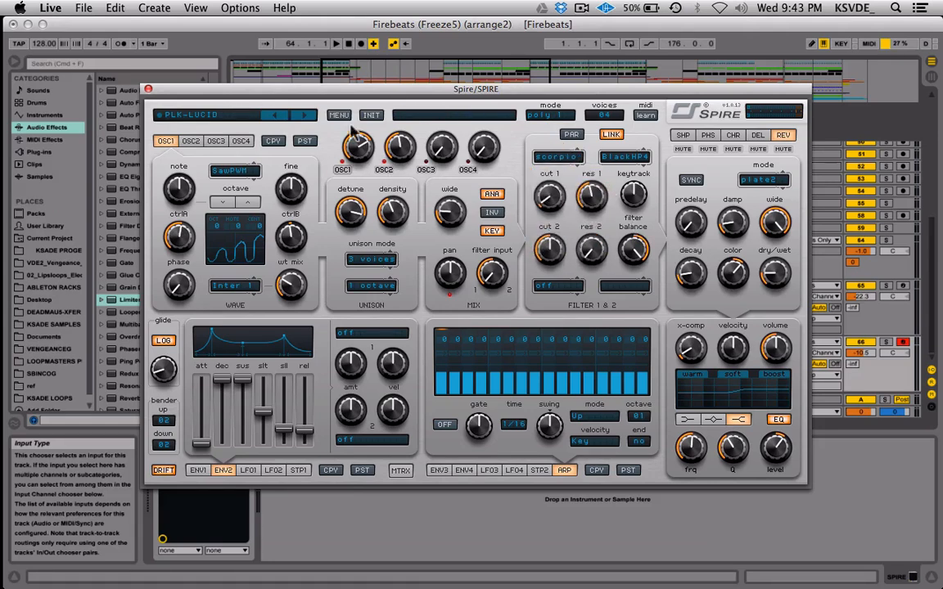
Step: Look through the preset bank's bass, lead, pad, riser, pluck and arp categories, including the empty init slots
click(229, 120)
scroll(324, 446, down, 15)
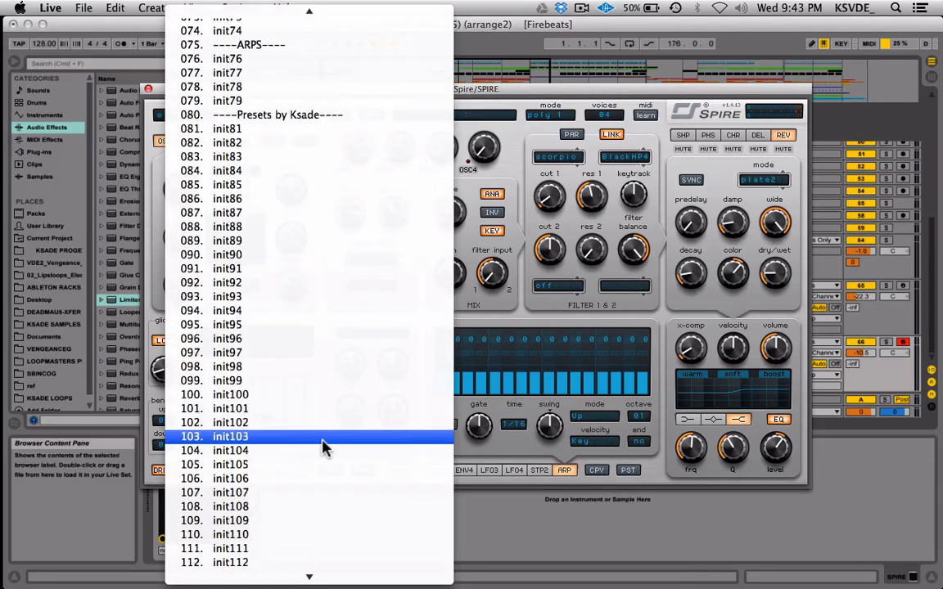
scroll(325, 446, up, 15)
scroll(324, 446, down, 5)
scroll(324, 446, up, 5)
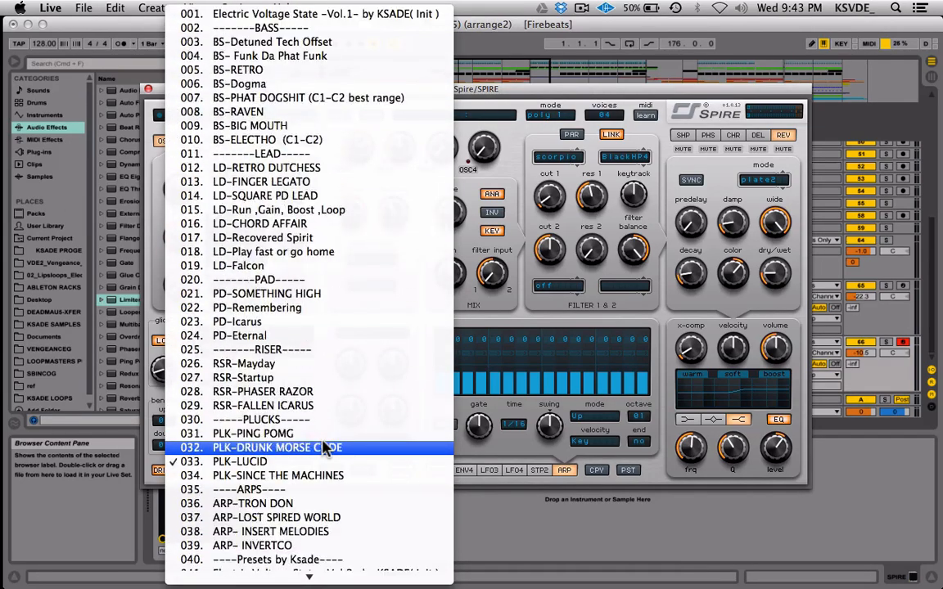
scroll(370, 310, down, 5)
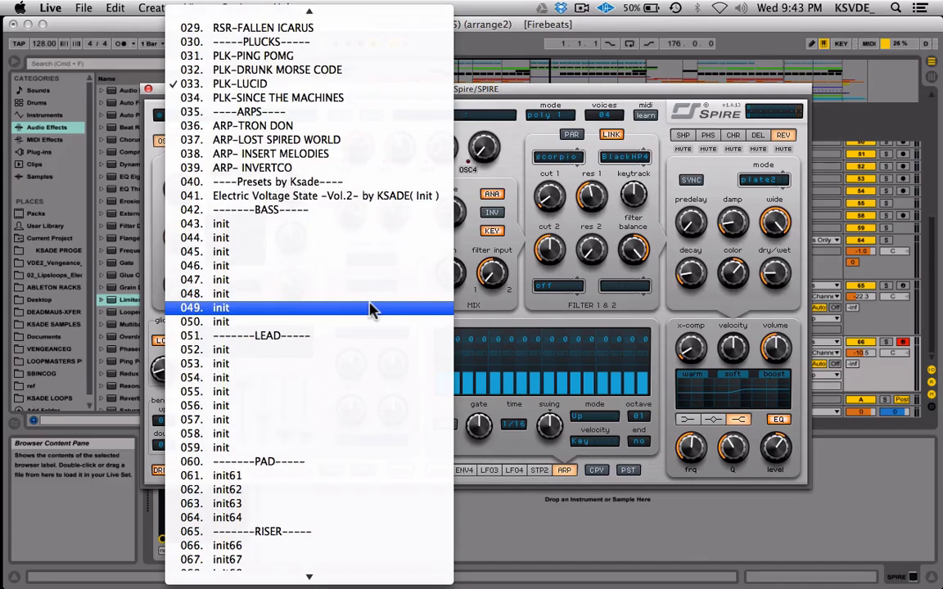
scroll(370, 309, up, 5)
scroll(370, 309, down, 5)
scroll(370, 309, up, 5)
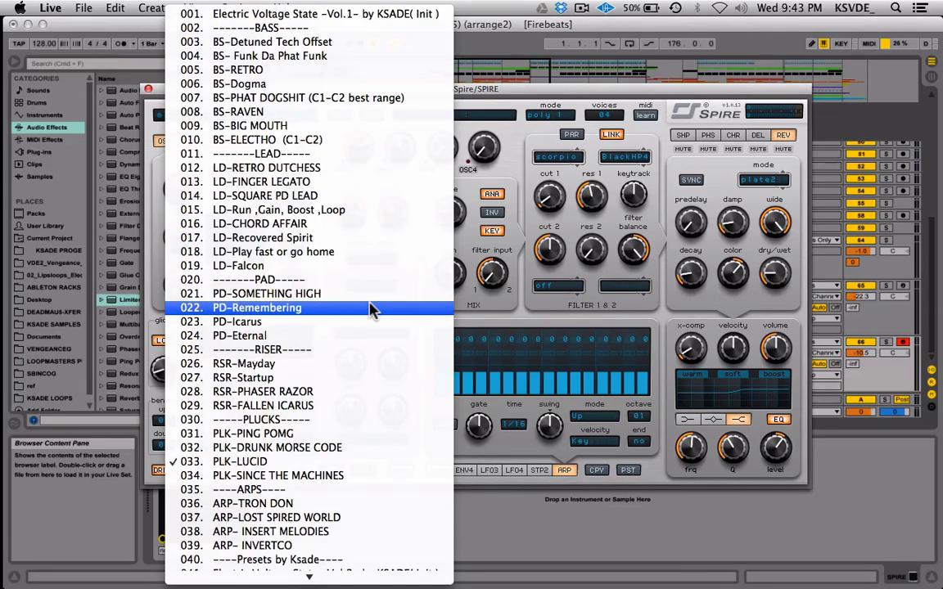
scroll(320, 236, down, 2)
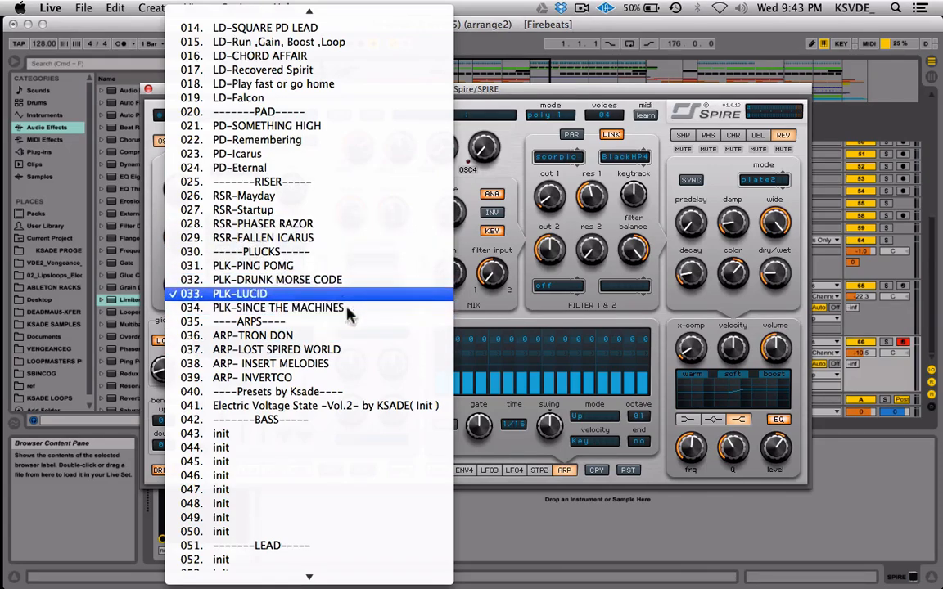
scroll(322, 368, down, 1)
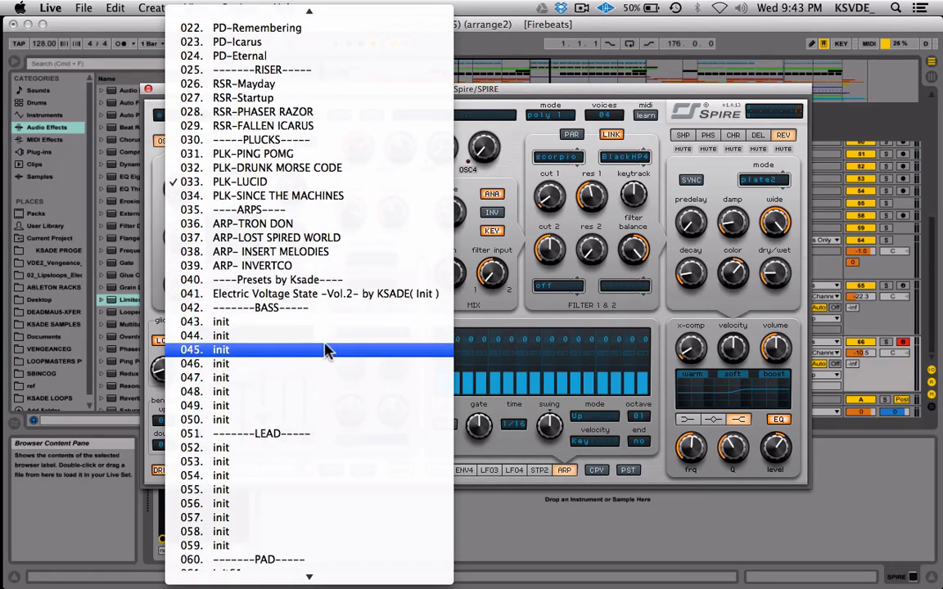
scroll(331, 185, up, 3)
scroll(331, 185, down, 4)
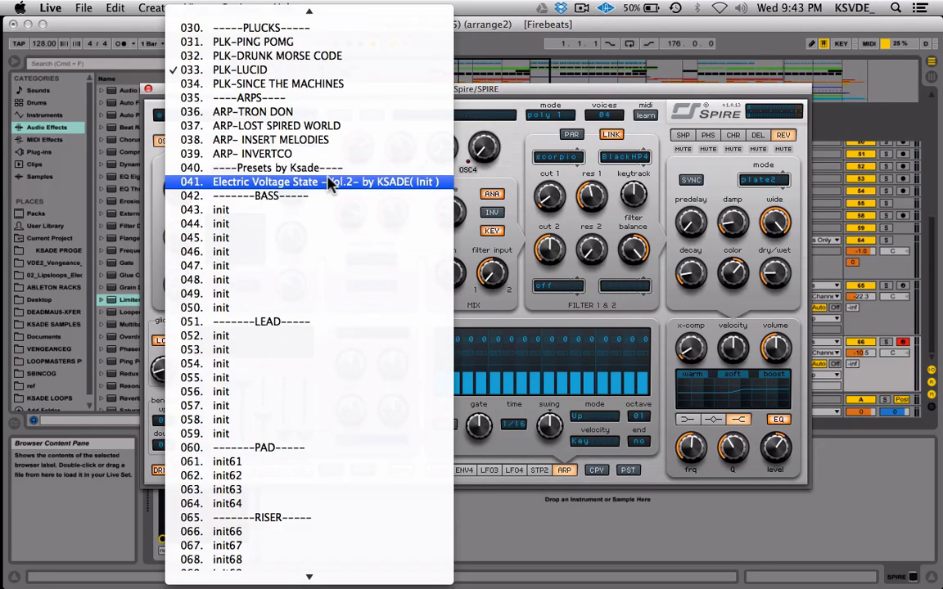
Step: Load the ARP- INVERTCO preset and raise track 66's volume to -4.8
click(344, 156)
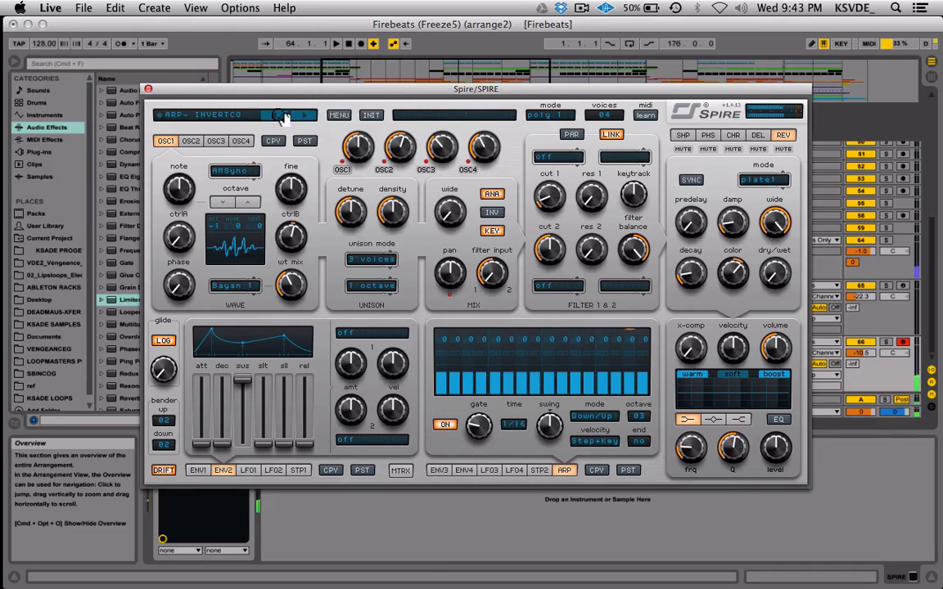
click(863, 353)
drag(862, 354, 865, 339)
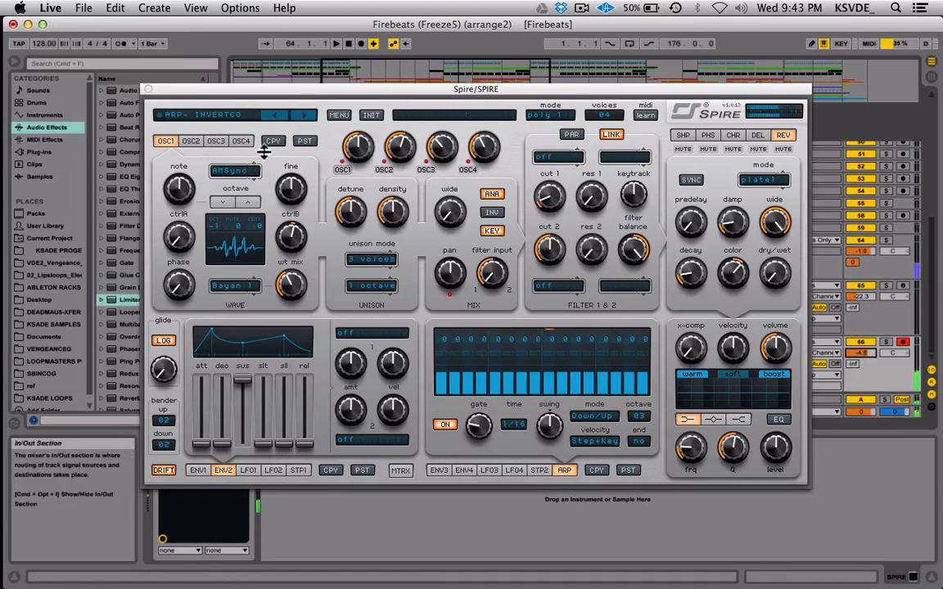
Step: Step back through the arp presets INSERT MELODIES, LOST SPIRED WORLD and TRON DON, auditioning each
click(275, 115)
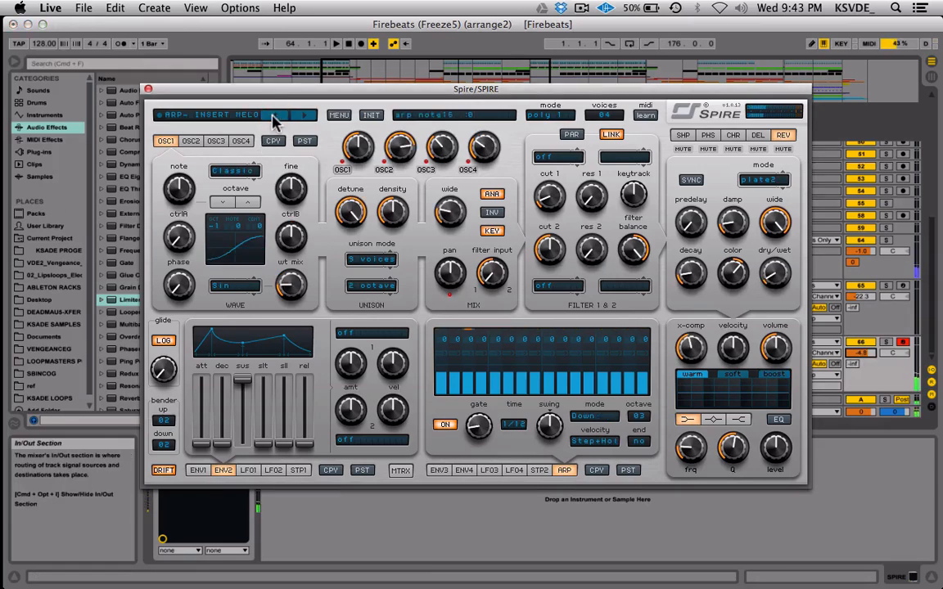
click(275, 116)
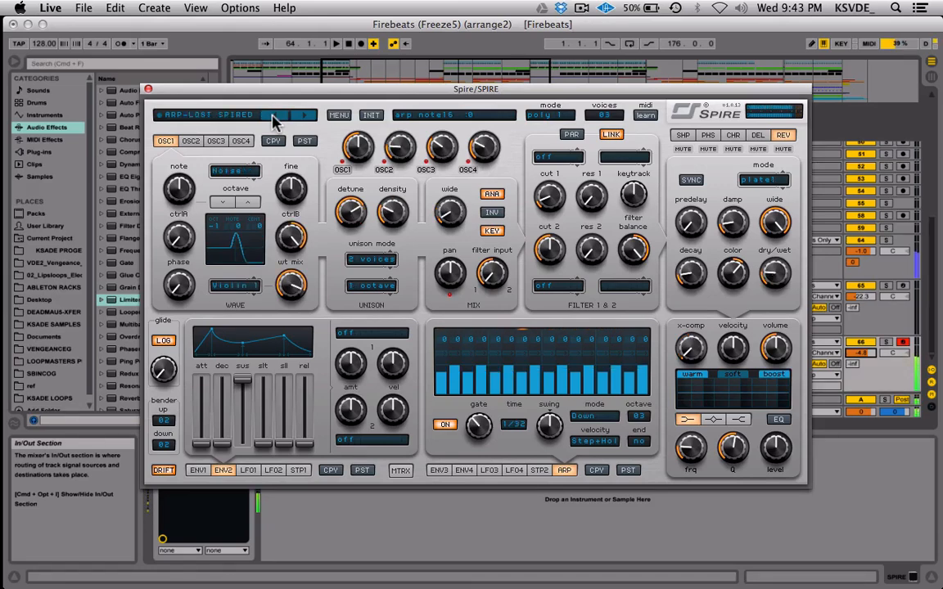
click(275, 115)
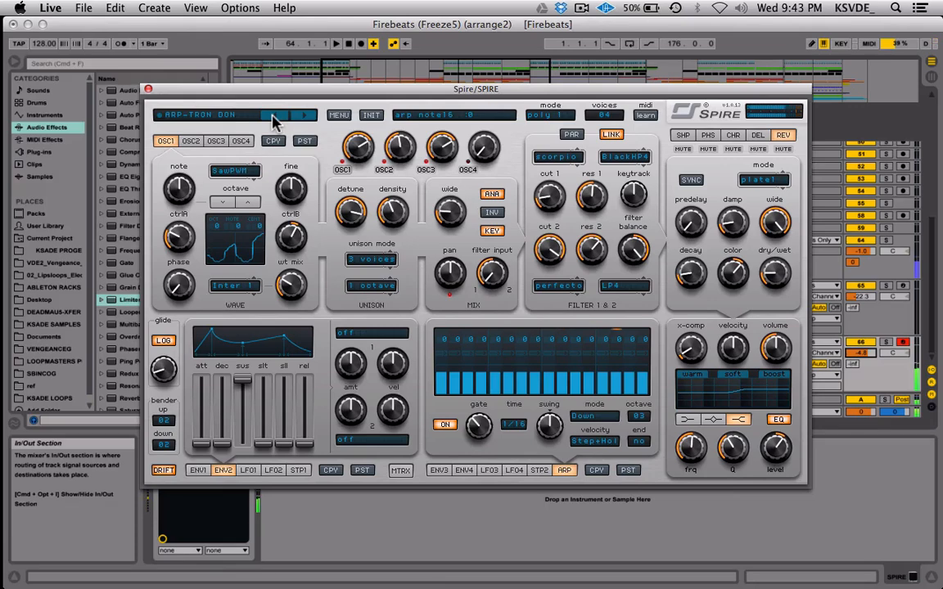
Step: Step back through the pluck presets from PLK-SINCE THE MACHINES to the start of the plucks category
click(275, 116)
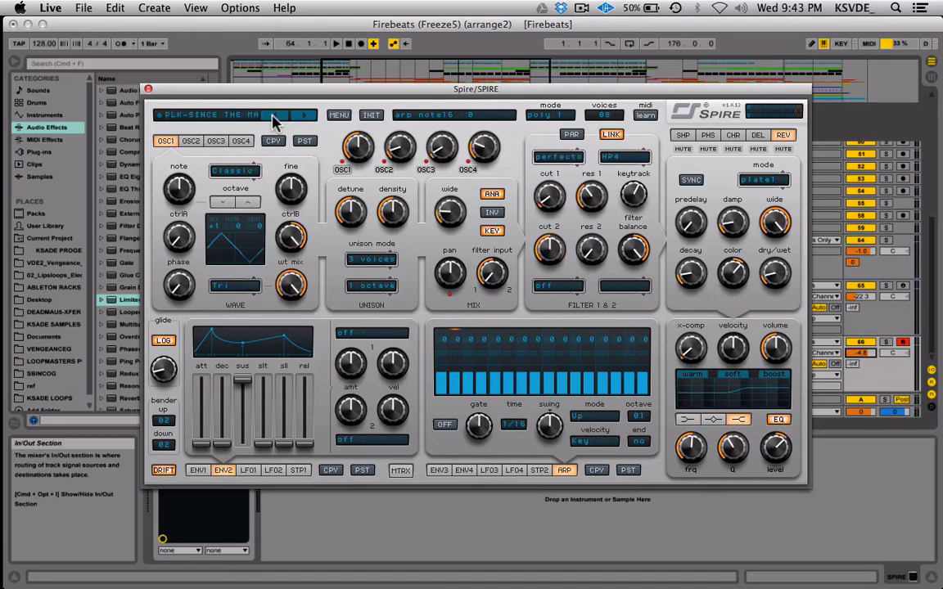
click(275, 116)
click(275, 115)
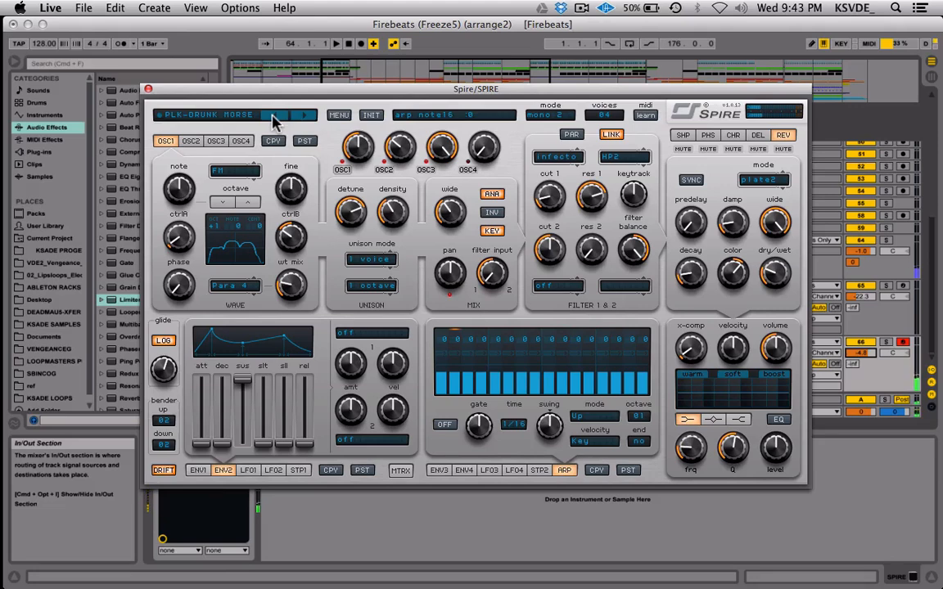
click(275, 117)
click(276, 116)
Step: Audition the riser presets FALLEN ICARUS, PHASER RAZOR, Startup and Mayday, returning once to FALLEN ICARUS
click(275, 116)
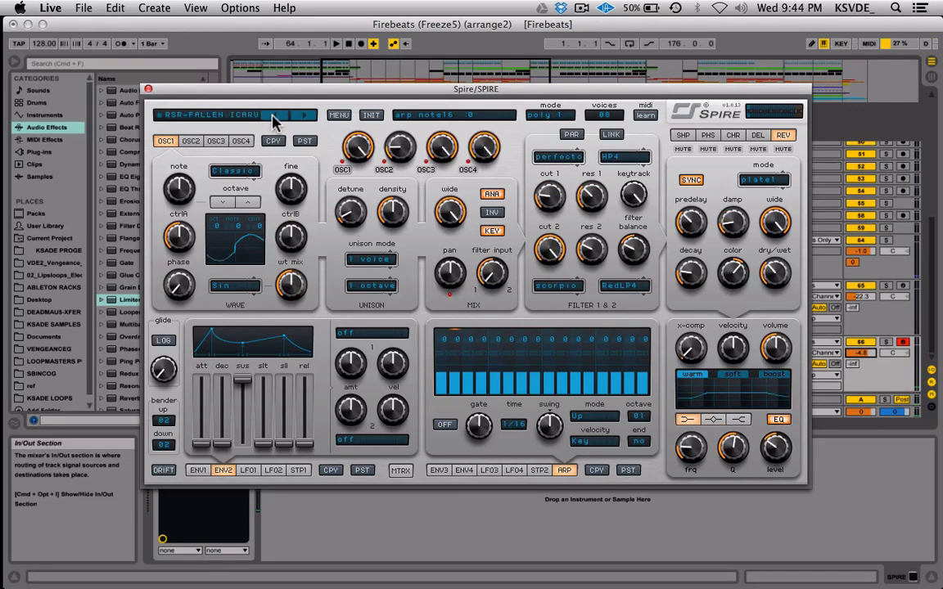
click(275, 116)
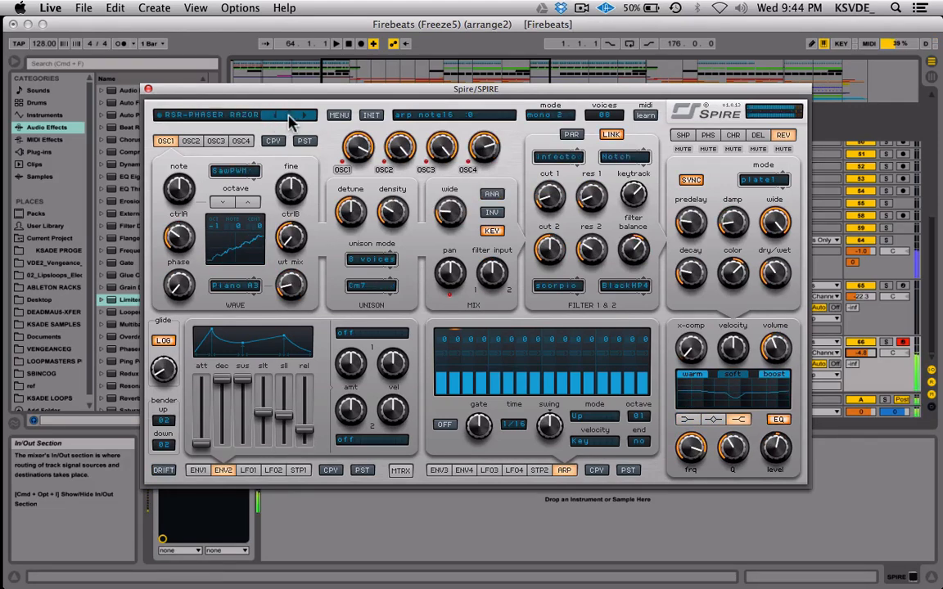
click(304, 117)
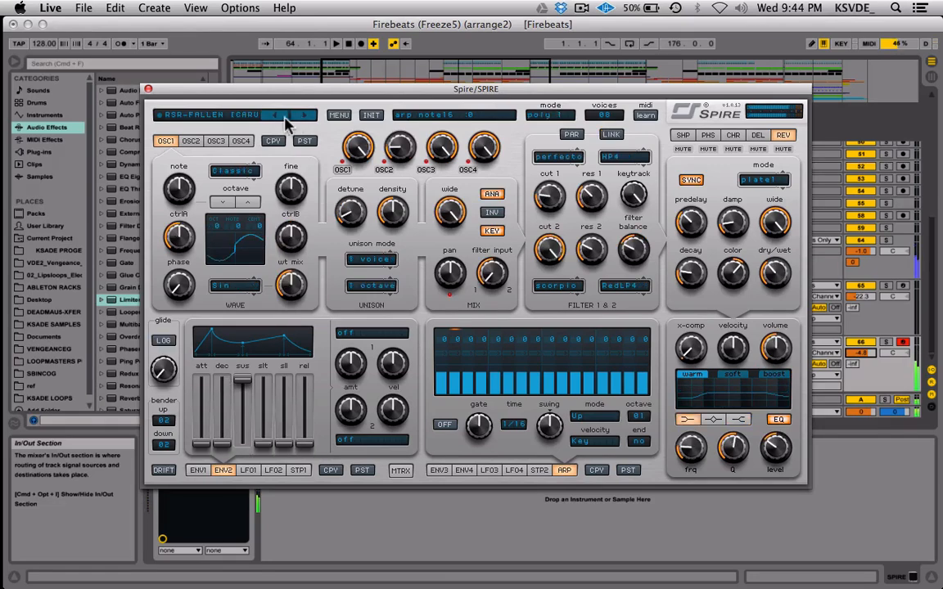
click(279, 117)
click(279, 117)
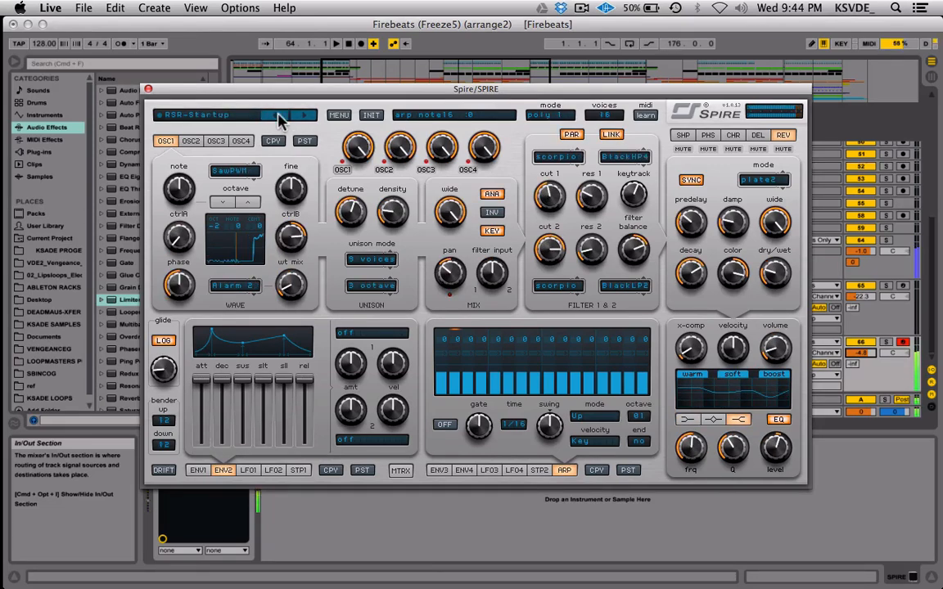
click(278, 117)
click(279, 118)
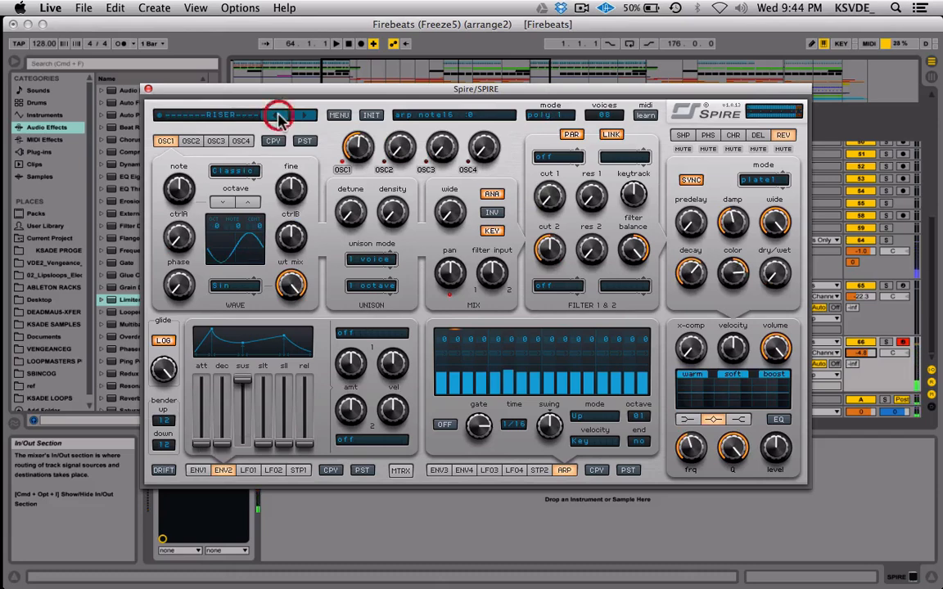
Step: Audition the pad presets backward from PD-Eternal through PD-Icarus and PD-Remembering to PD-SOMETHING HIGH
click(278, 117)
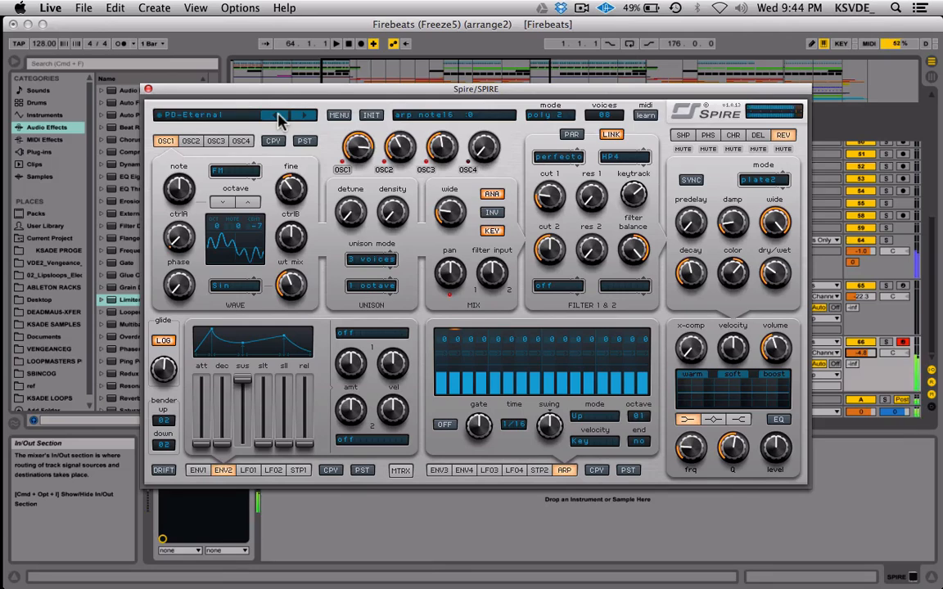
click(278, 117)
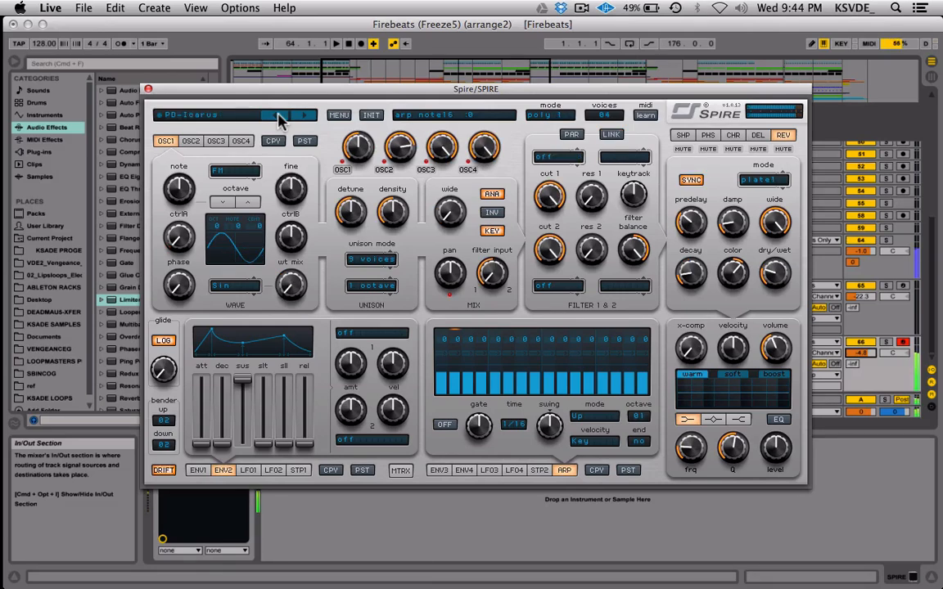
click(279, 117)
click(278, 117)
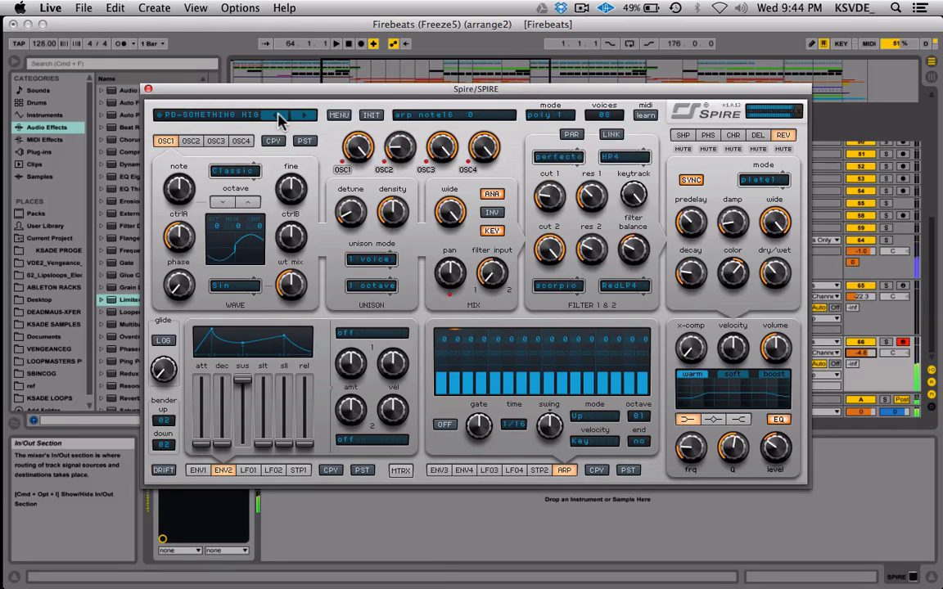
Step: Step back into the lead presets and audition LD-Falcon, LD-Play fast or go home and LD-Recovered Spirit
click(278, 117)
click(278, 117)
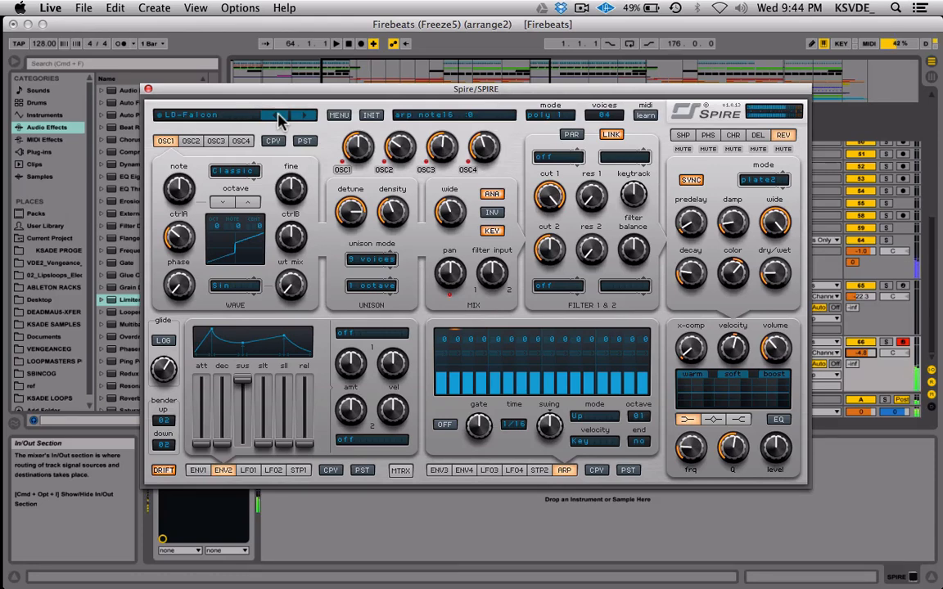
click(279, 117)
click(279, 117)
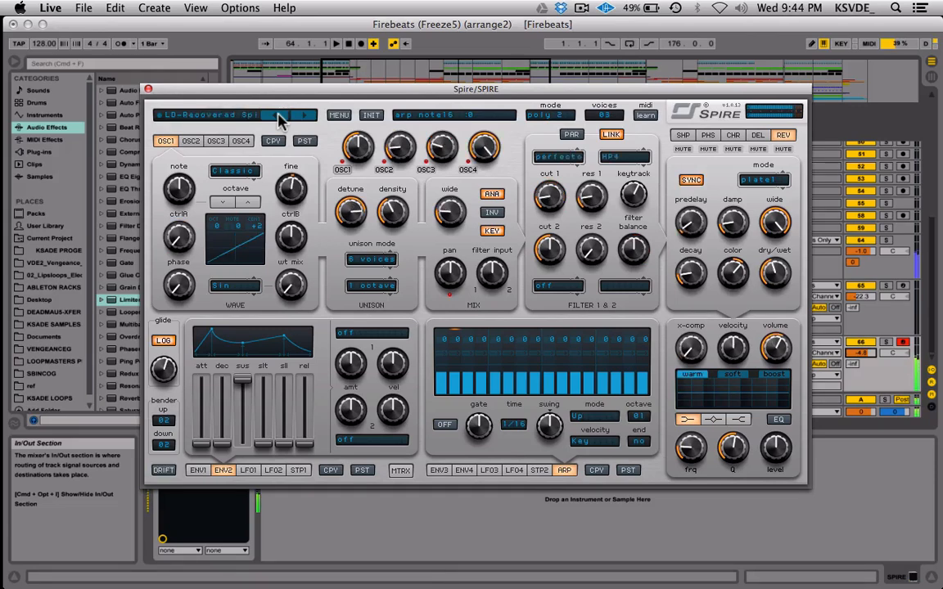
Step: Audition the lead presets backward from LD-CHORD AFFAIR through LD-SQUARE PD LEAD to LD-RETRO DUTCHESS, ending at the start of the lead category
click(279, 117)
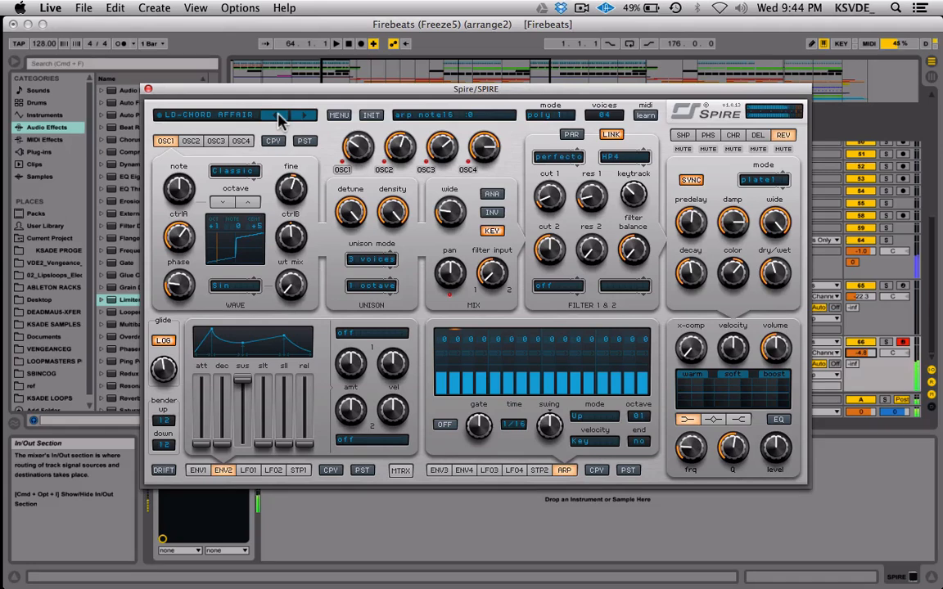
click(278, 117)
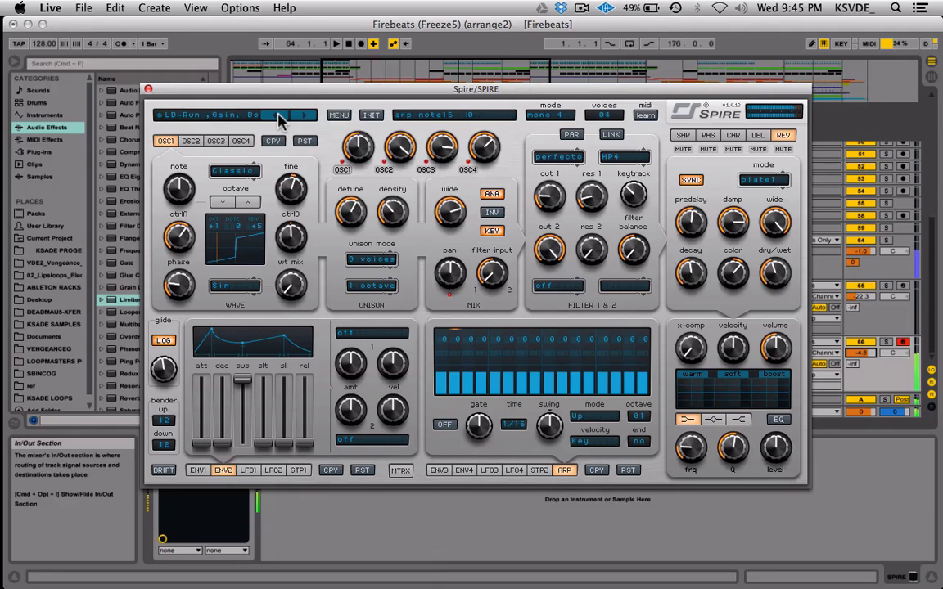
click(278, 116)
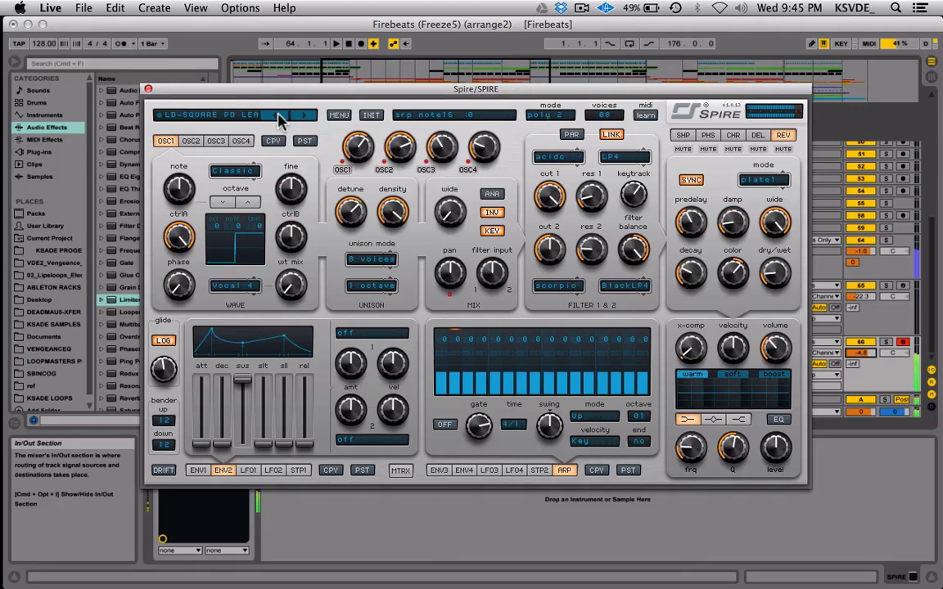
click(279, 116)
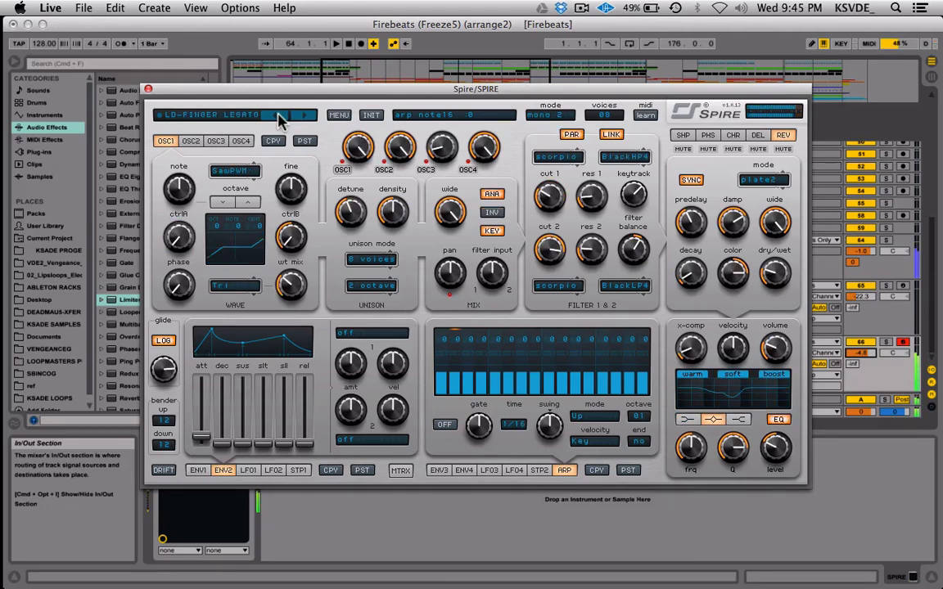
click(279, 116)
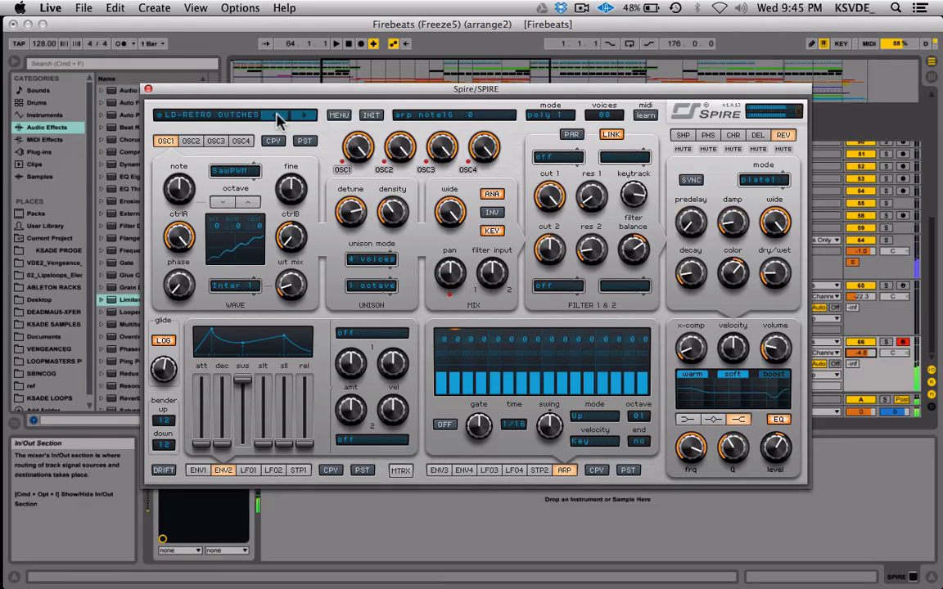
click(278, 116)
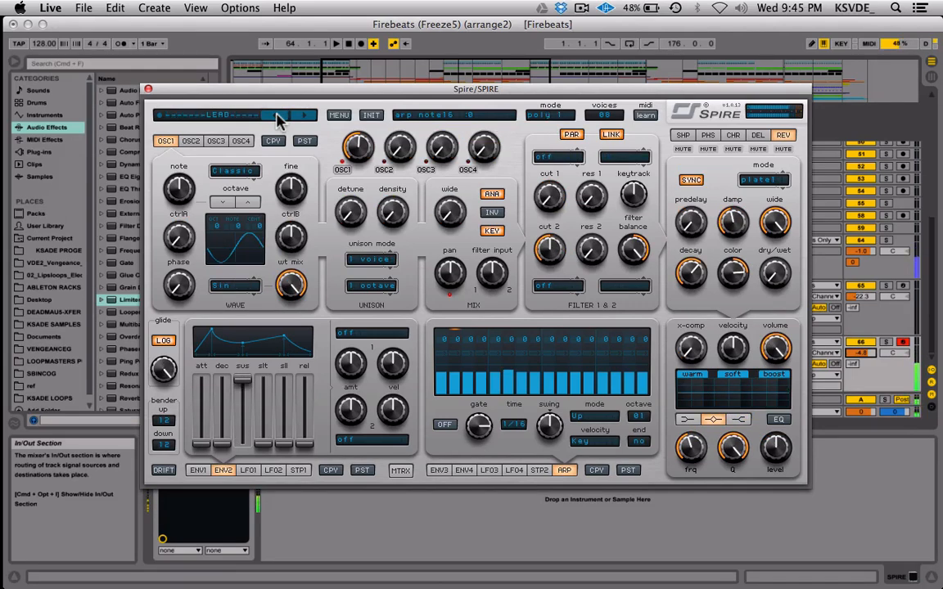
Step: Step back through the bass presets, including BS-BIG MOUTH, BS-PHAT DOGSHIT, BS-Dogma and BS-Detuned Tech Offset, to the start of the bass category
click(278, 116)
click(279, 116)
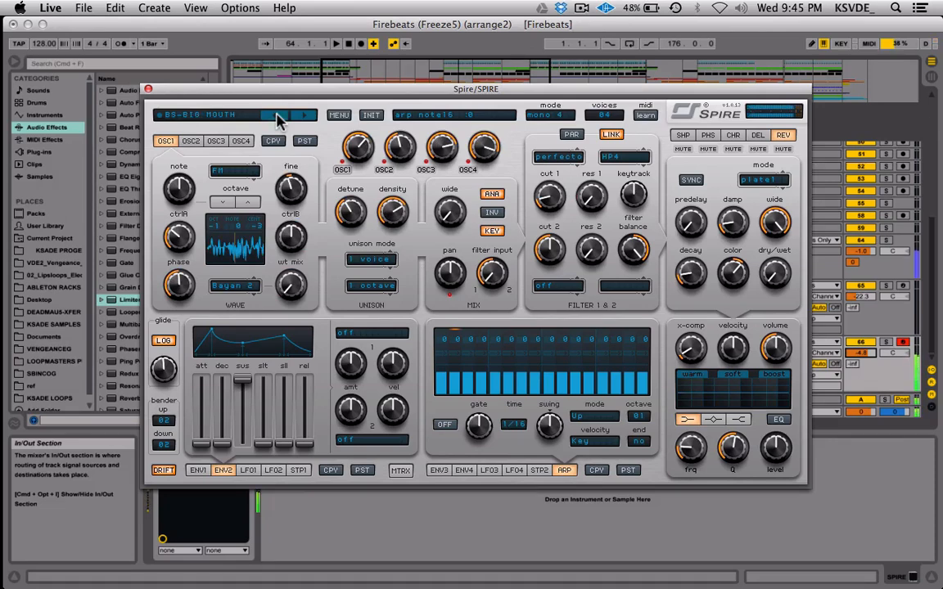
click(279, 116)
click(278, 116)
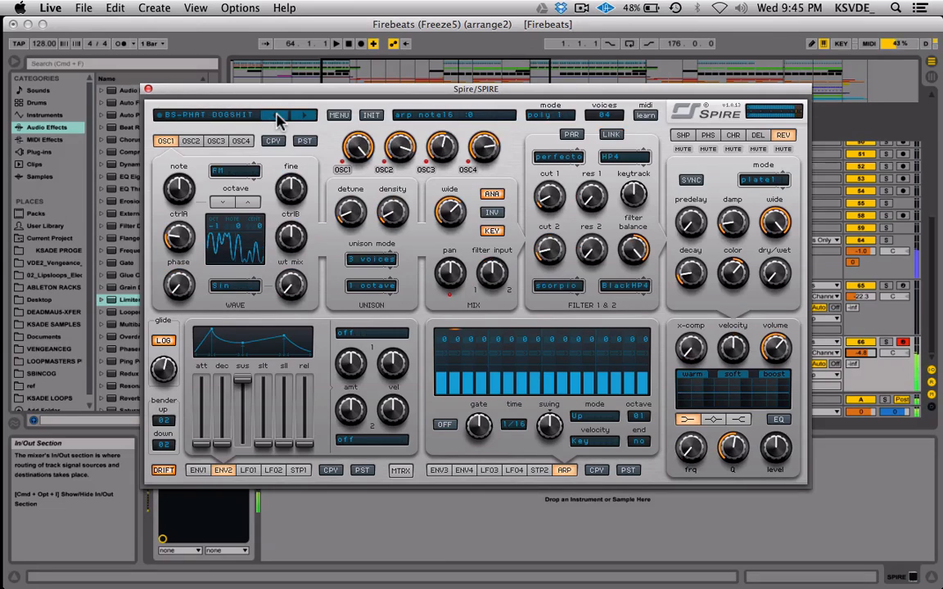
click(279, 116)
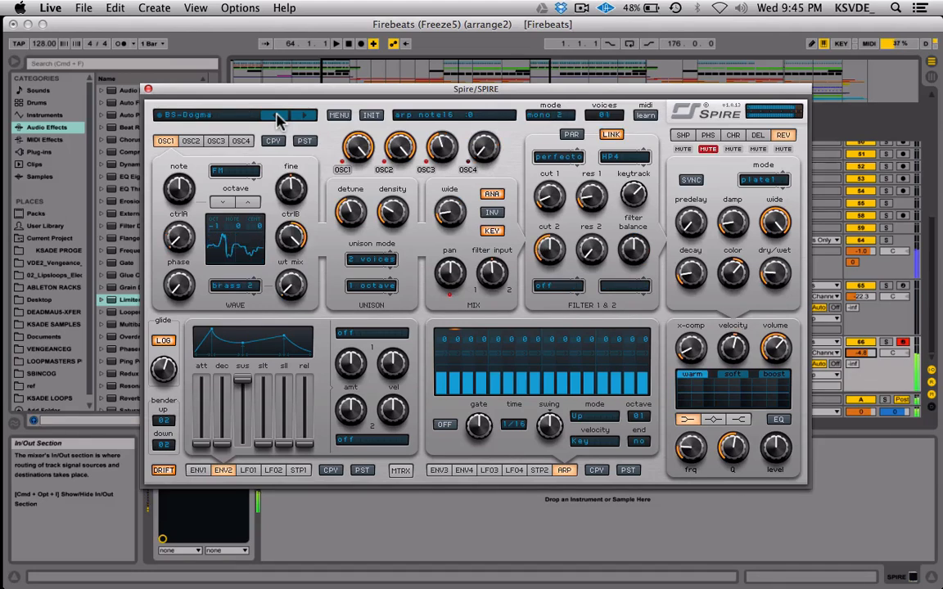
click(279, 116)
click(278, 116)
click(279, 116)
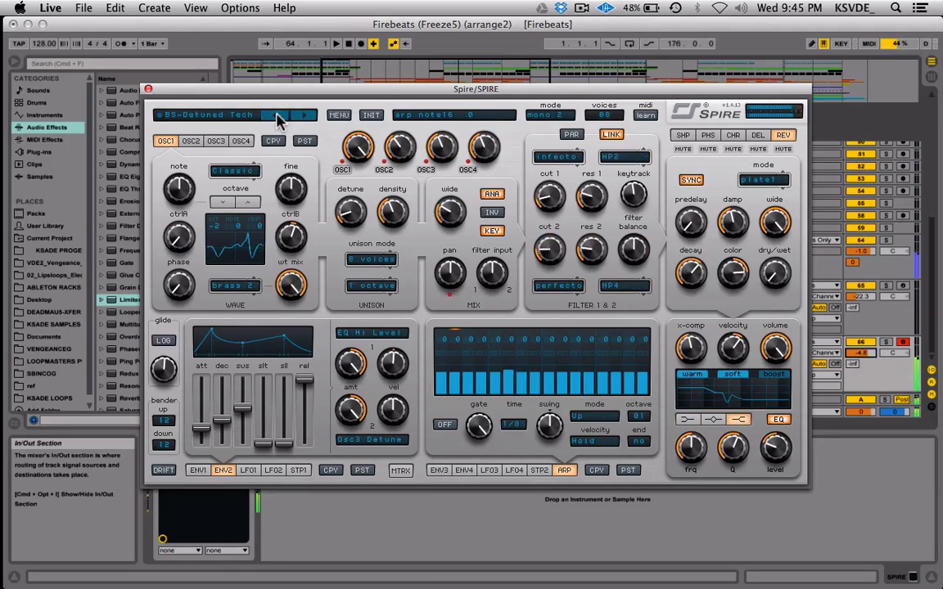
click(279, 117)
Step: Load an empty init preset from the bass section of Electric Voltage State Vol.2
click(230, 116)
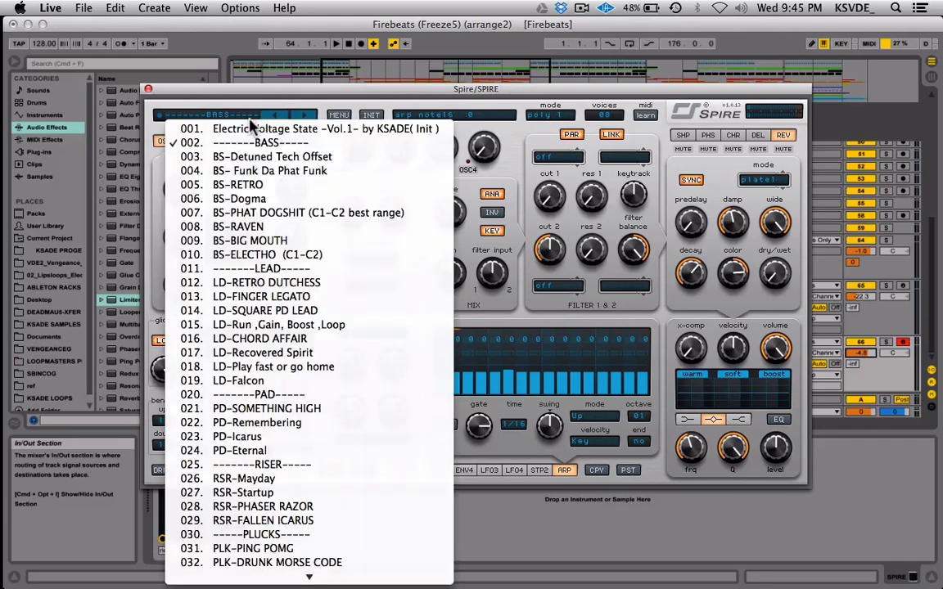
scroll(311, 508, down, 10)
scroll(302, 262, up, 7)
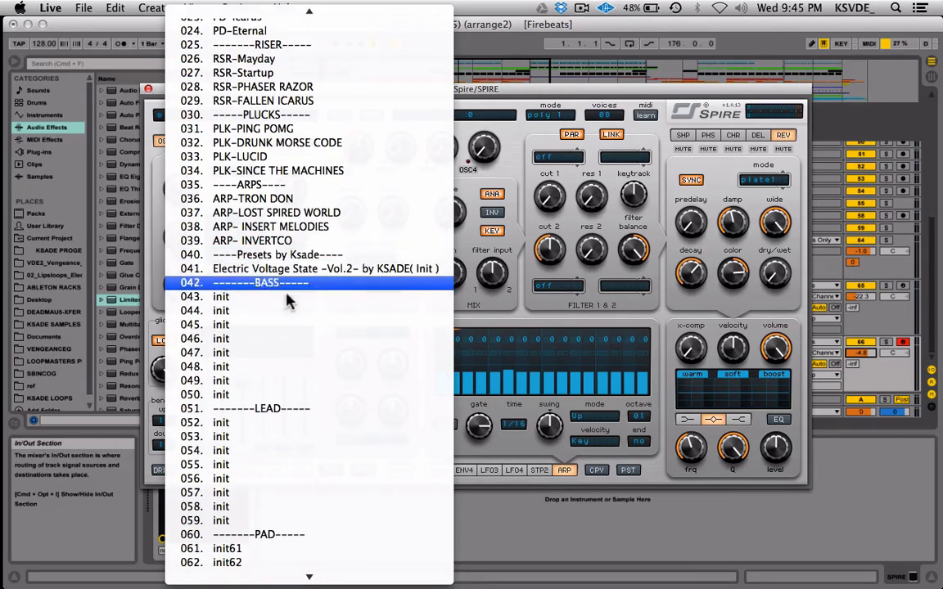
click(280, 309)
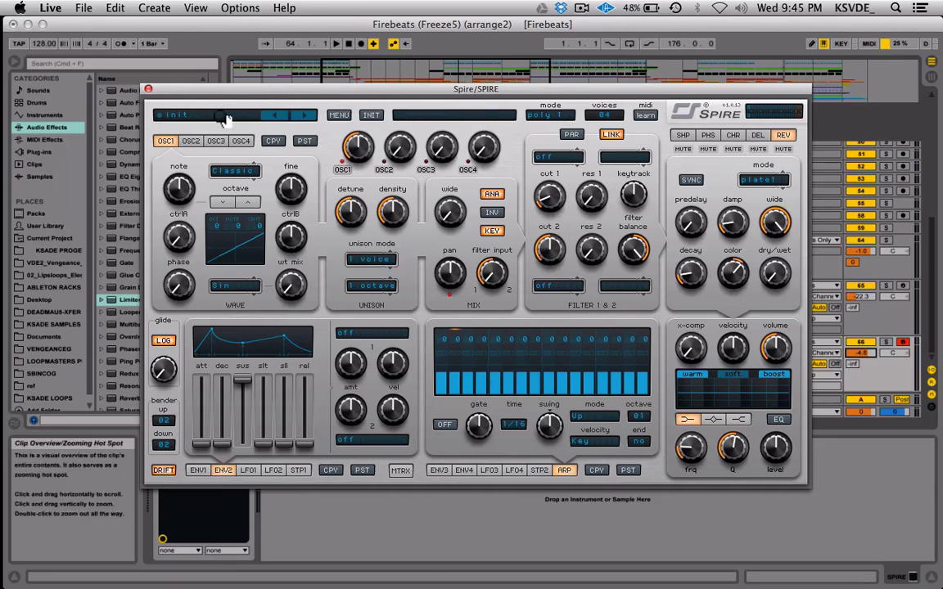
Step: Review the bank and preset commands and select the bank Electric Voltage State Vol .1 by Ksade
click(338, 115)
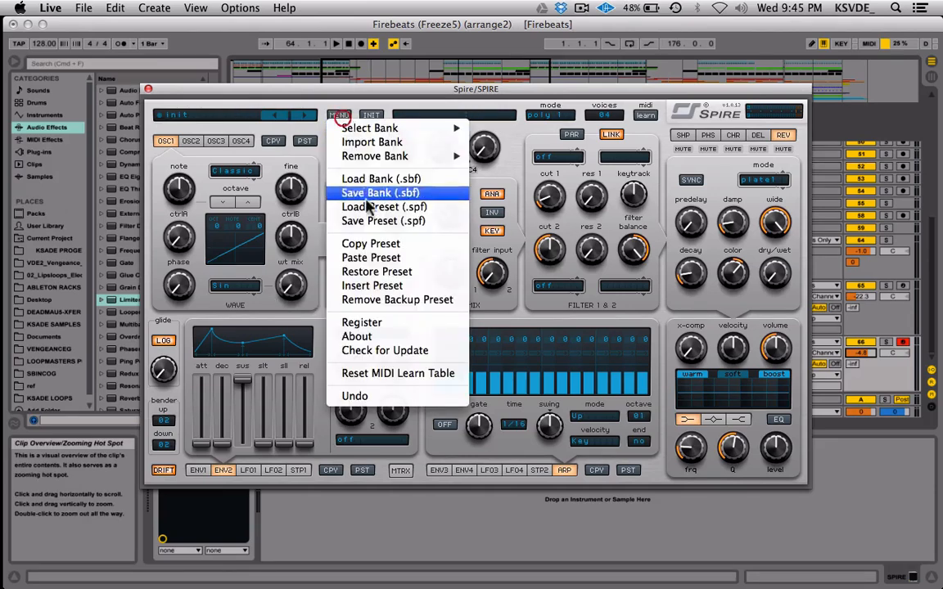
mouse_move(401, 156)
mouse_move(414, 133)
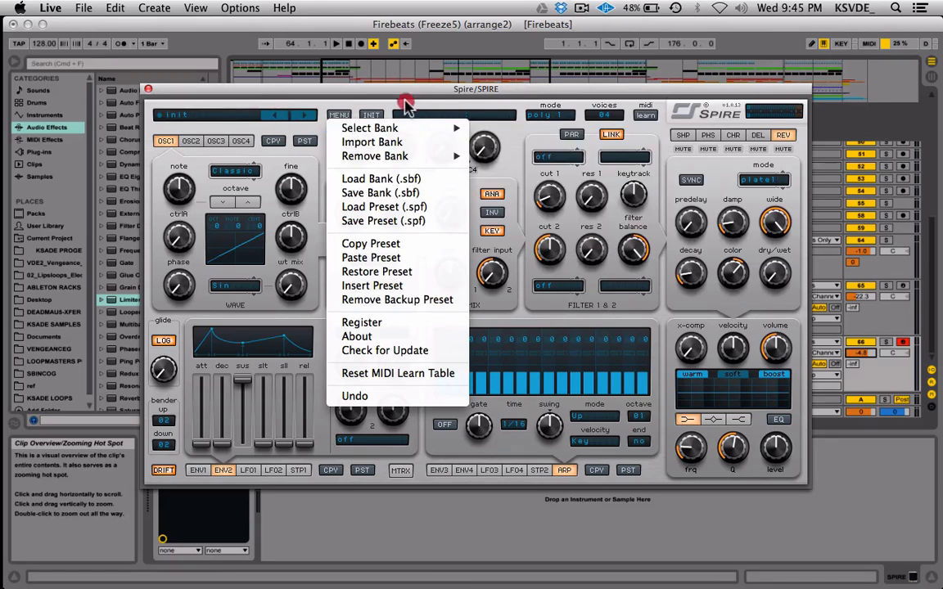
click(407, 108)
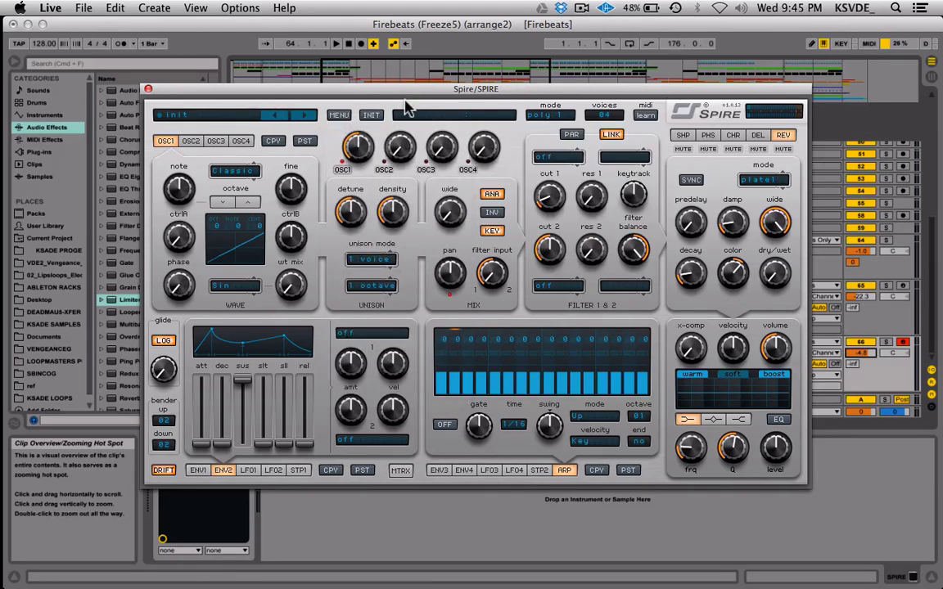
click(337, 116)
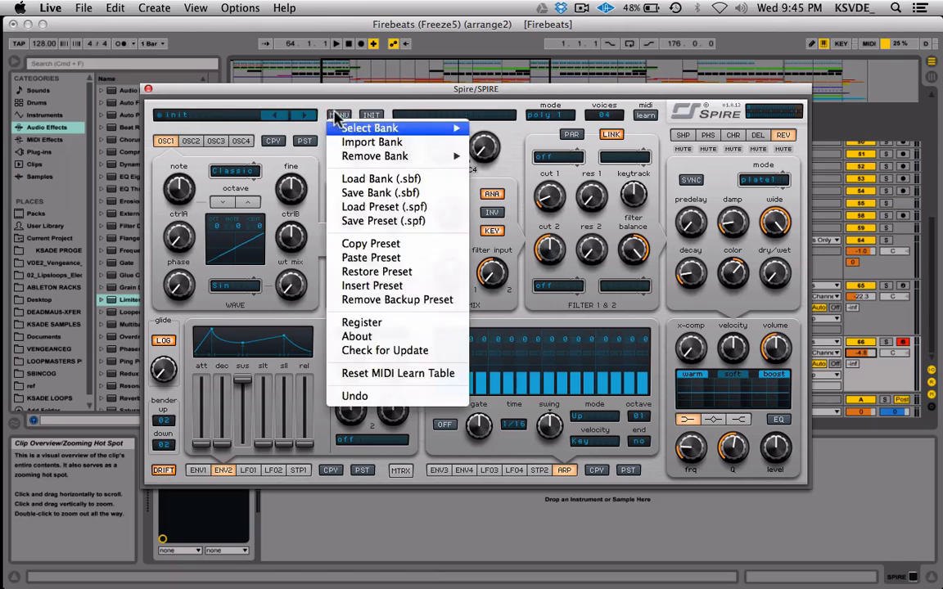
mouse_move(384, 131)
mouse_move(416, 133)
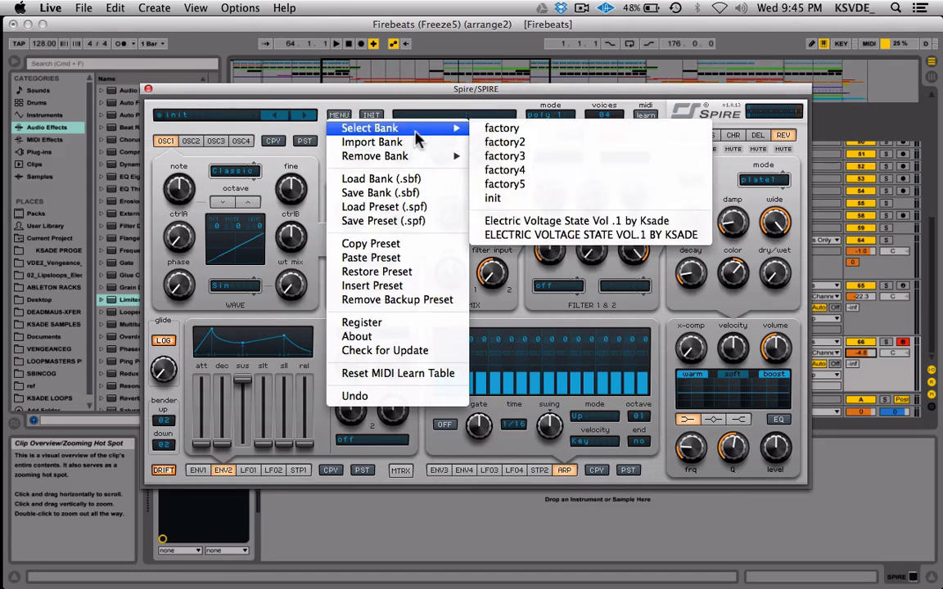
click(559, 226)
Step: Load init preset 043 from the Vol.2 bass section of the selected bank
click(231, 115)
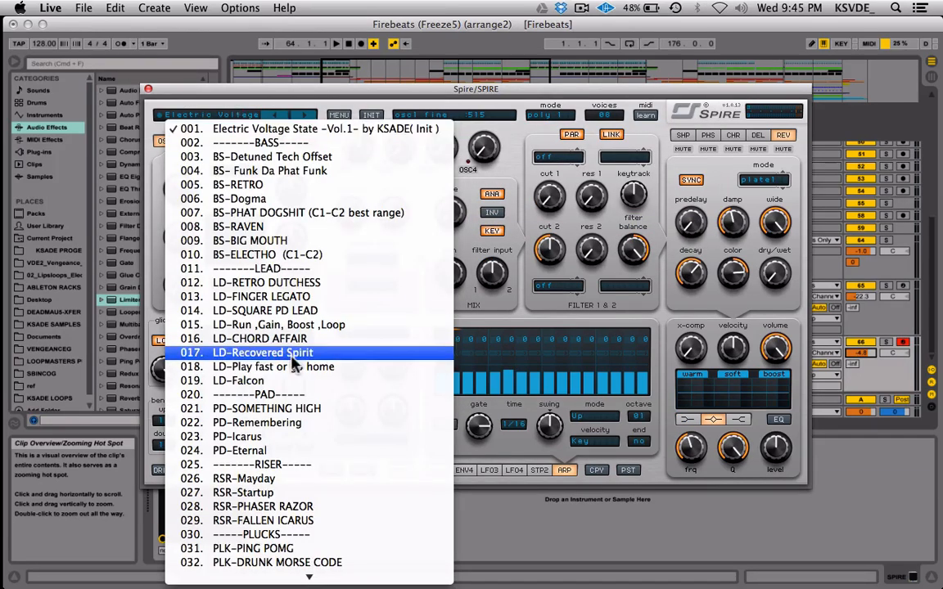
scroll(294, 366, down, 10)
click(279, 383)
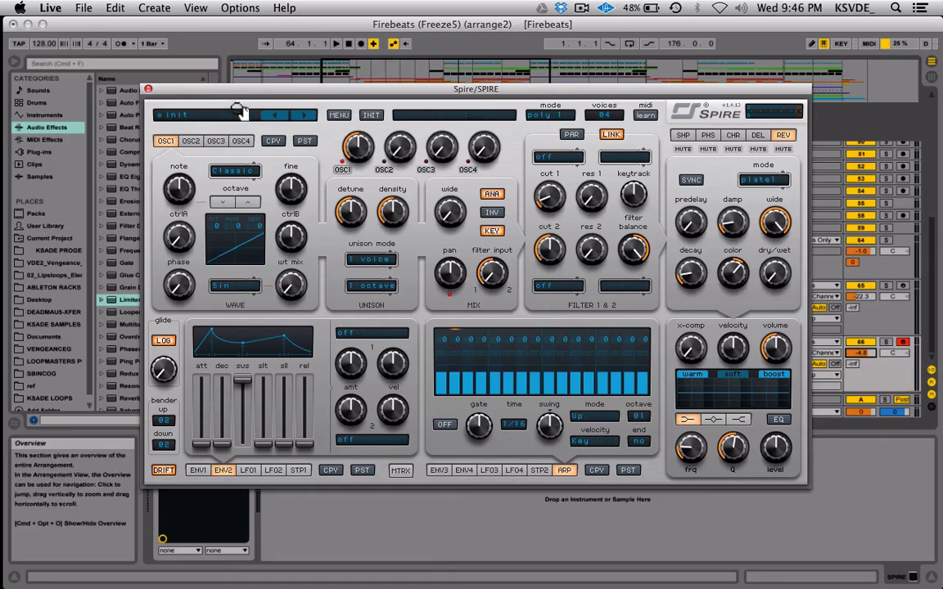
Step: Look through the bank's preset list, comparing the Vol.1 sound categories with the init slots in the Vol.2 sections
click(238, 112)
scroll(324, 421, down, 12)
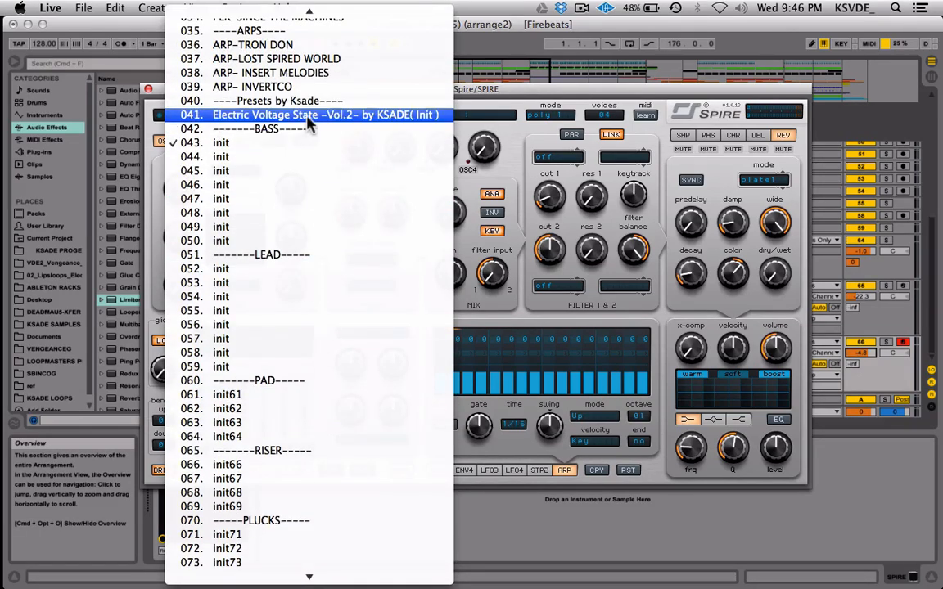
scroll(343, 301, down, 6)
scroll(344, 303, up, 2)
scroll(343, 302, up, 15)
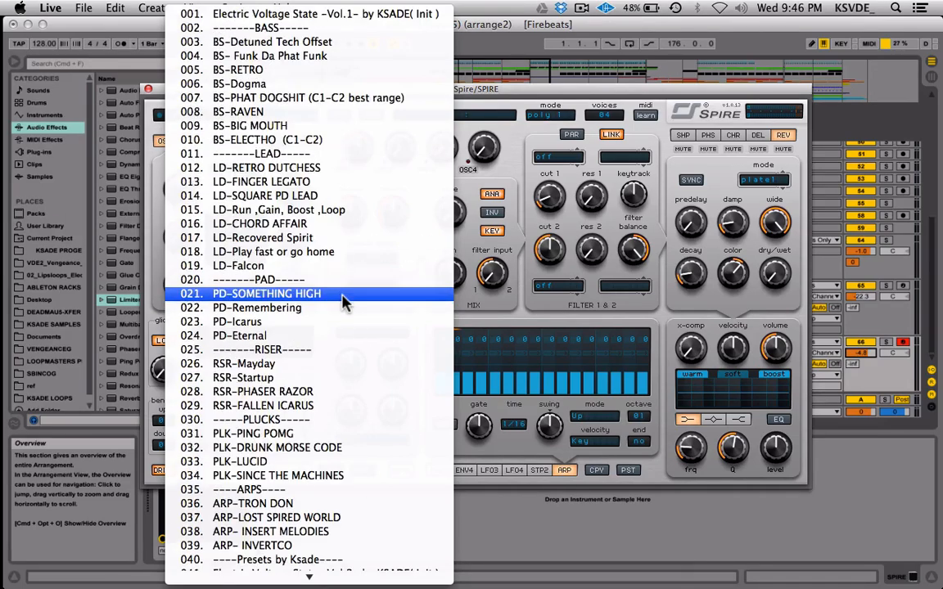
scroll(346, 363, down, 6)
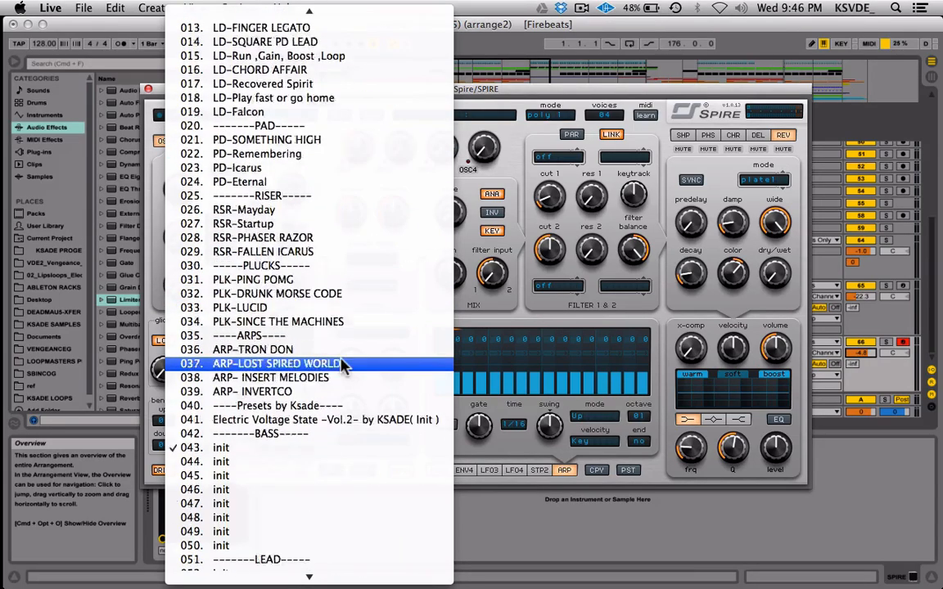
scroll(343, 365, up, 6)
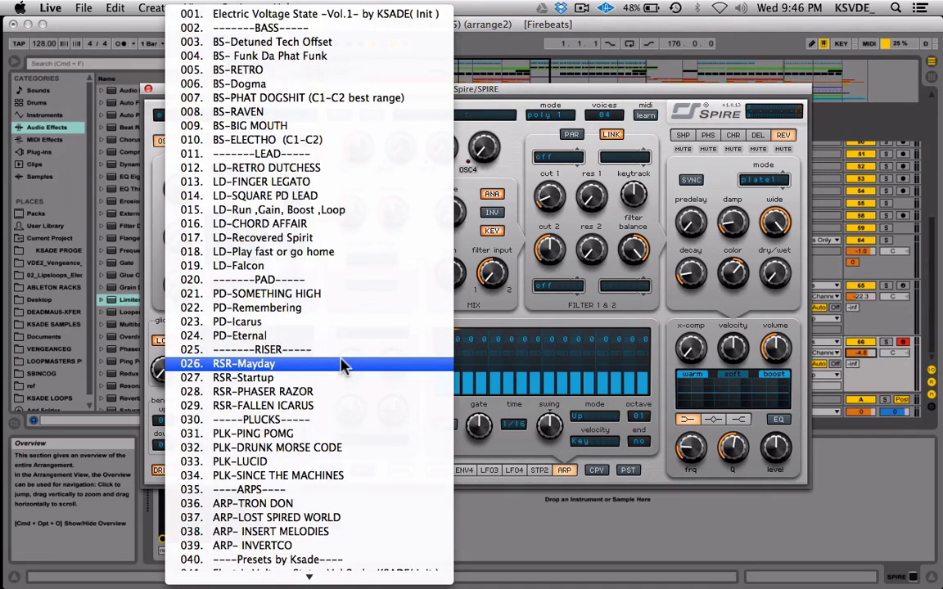
click(511, 151)
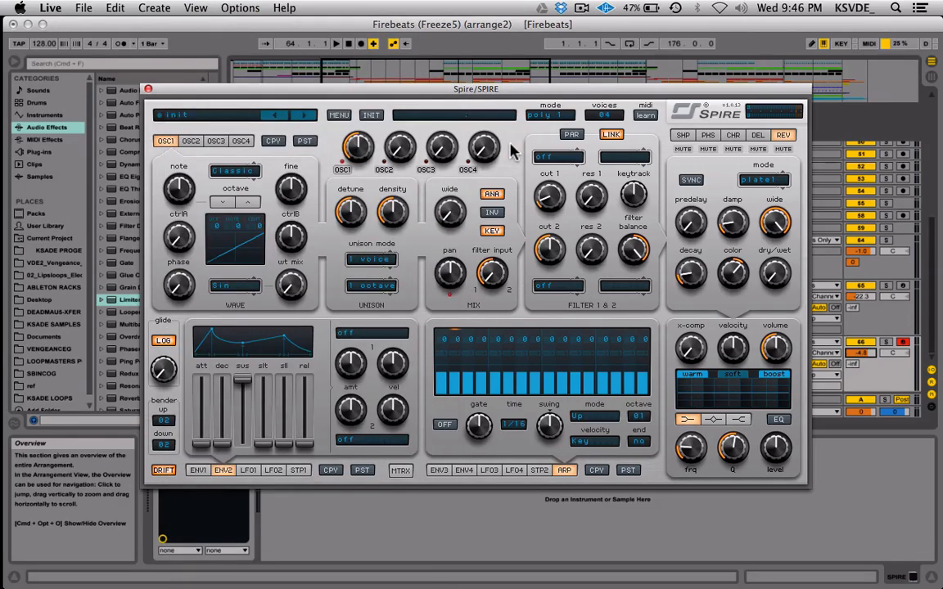
Step: Return to the Vol.2 bass section of the preset list and choose an init slot again
click(227, 121)
scroll(258, 242, down, 5)
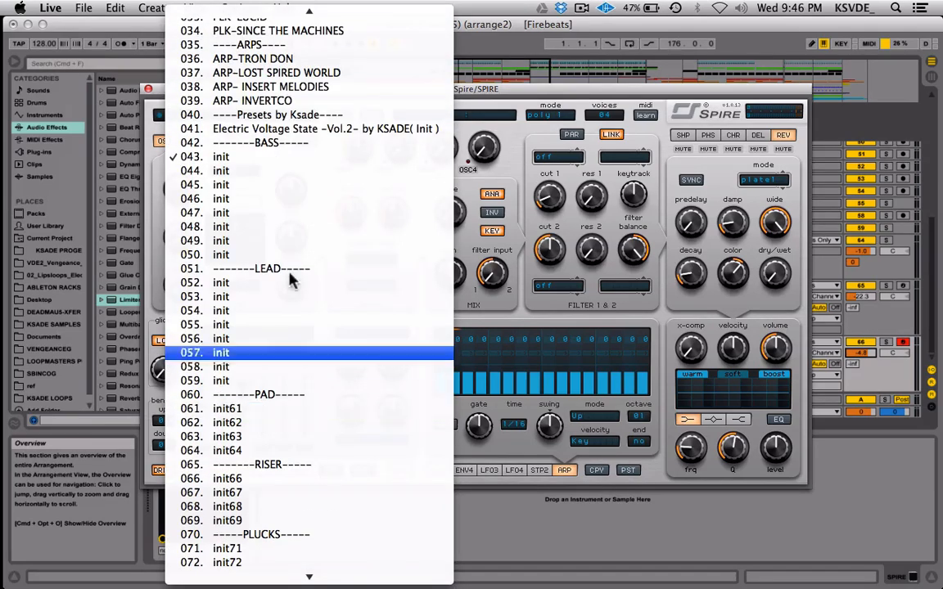
click(293, 165)
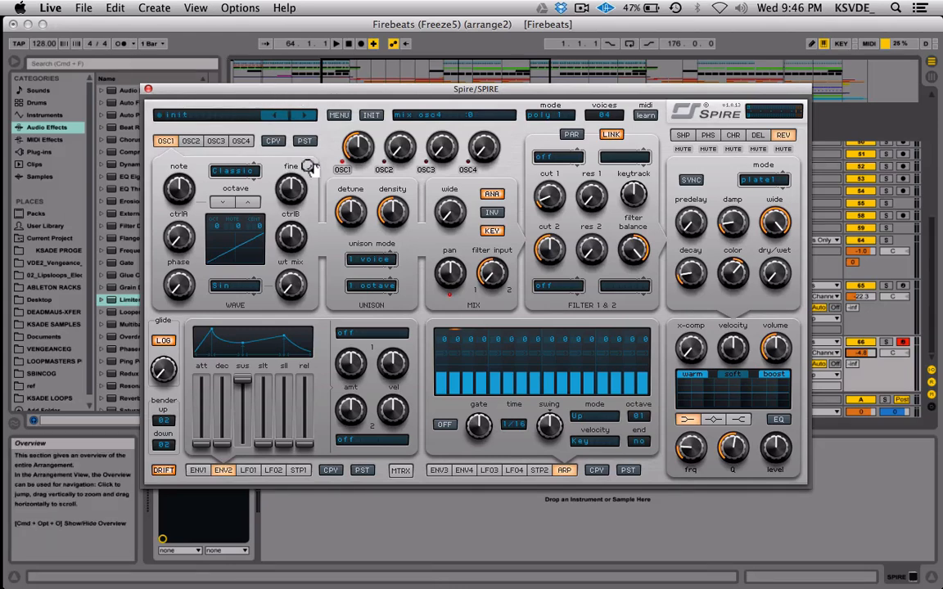
Step: Demonstrate the oscillator mutes by switching oscillators 2, 3 and 4 off and back on
click(342, 170)
drag(400, 147, 416, 255)
click(383, 171)
click(426, 170)
click(468, 170)
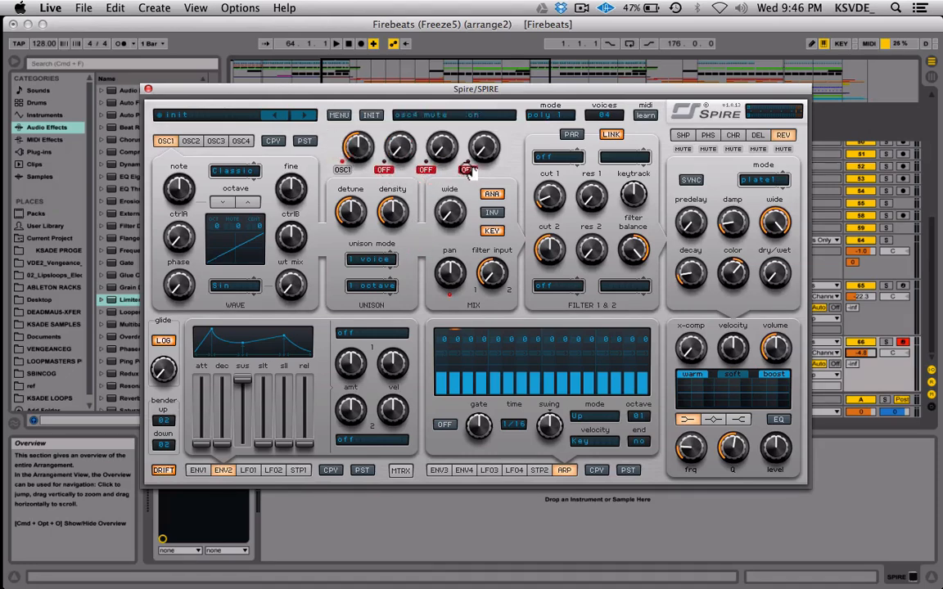
click(427, 171)
click(385, 169)
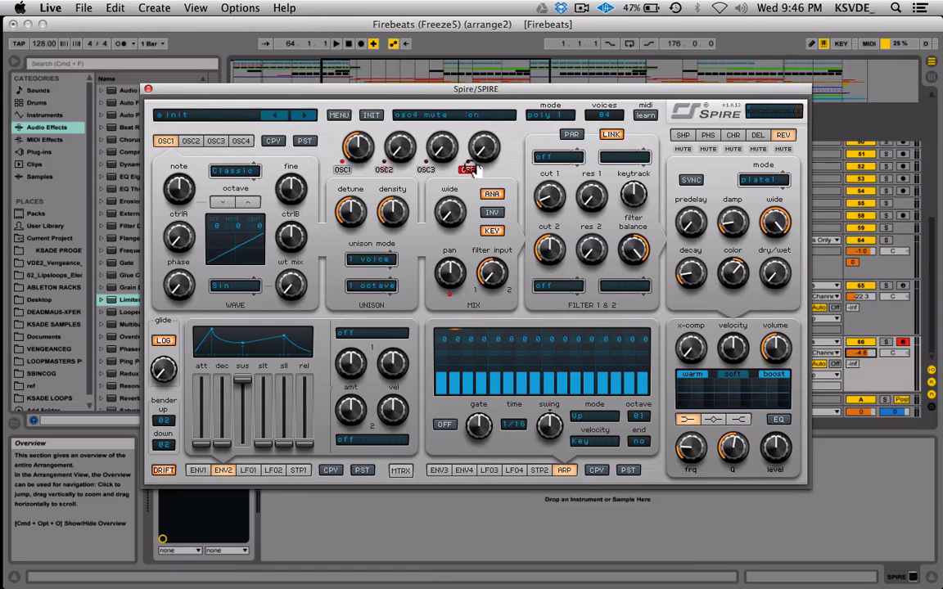
click(469, 169)
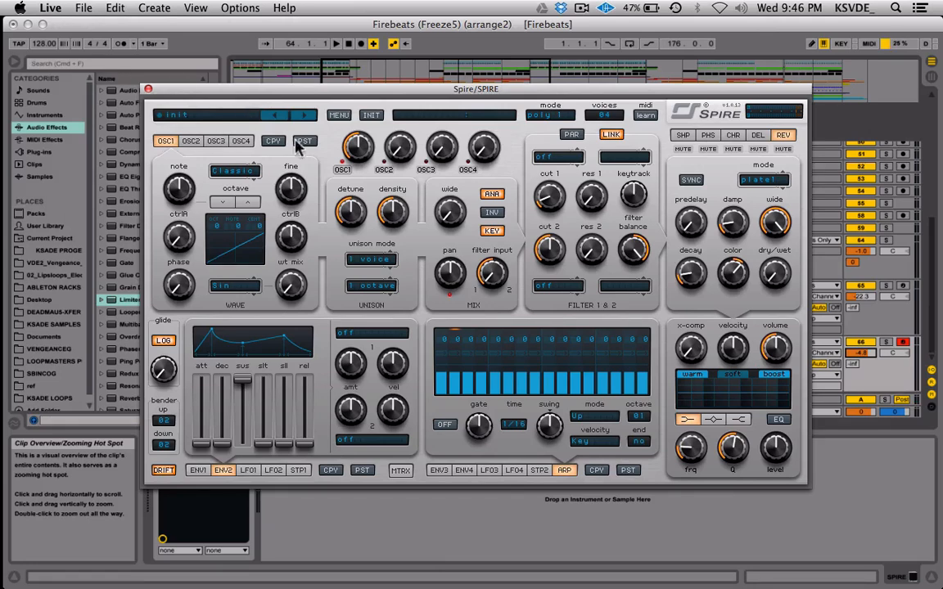
Step: Examine the synthesis modes and waveforms available for oscillator 1
click(250, 170)
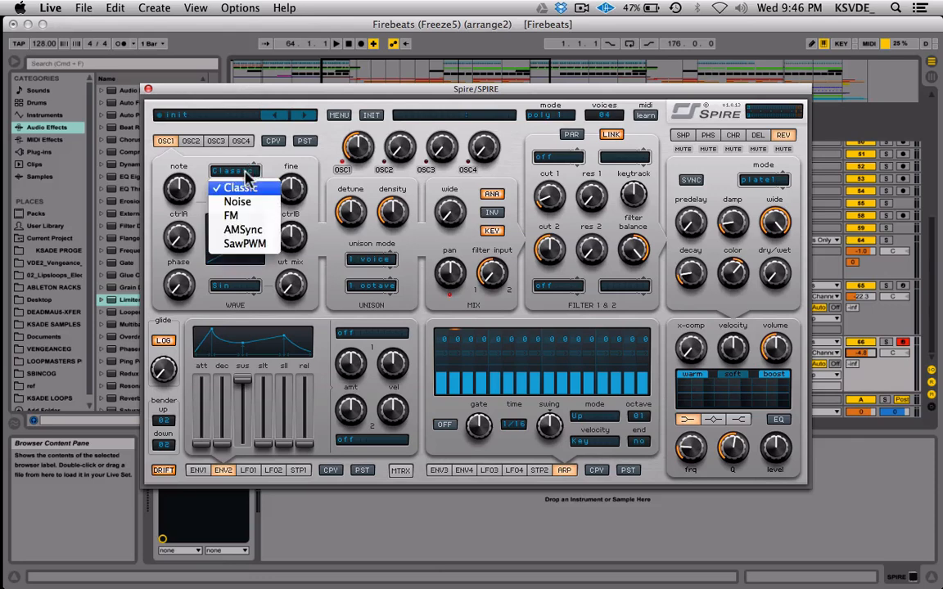
click(246, 173)
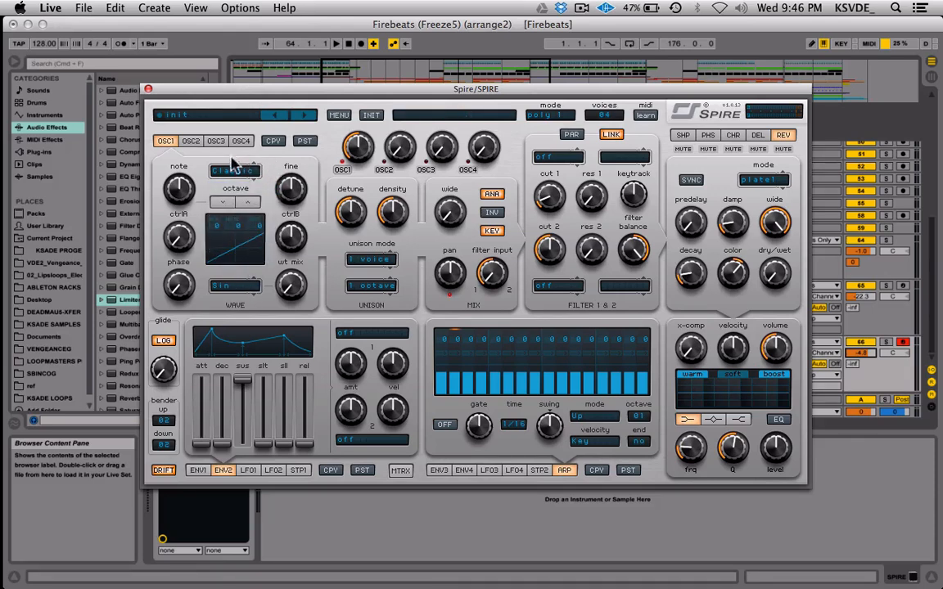
click(250, 288)
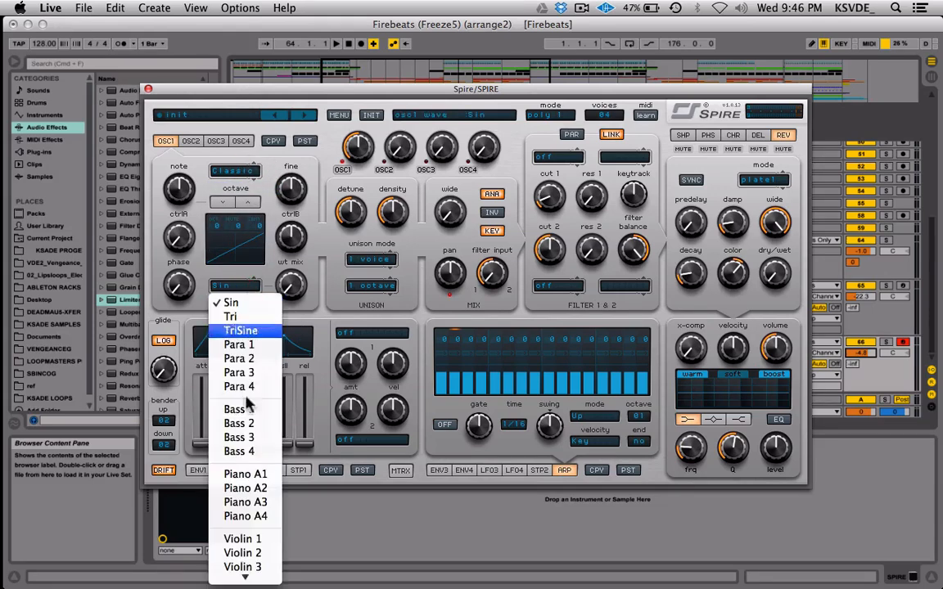
scroll(246, 393, down, 5)
scroll(246, 422, up, 5)
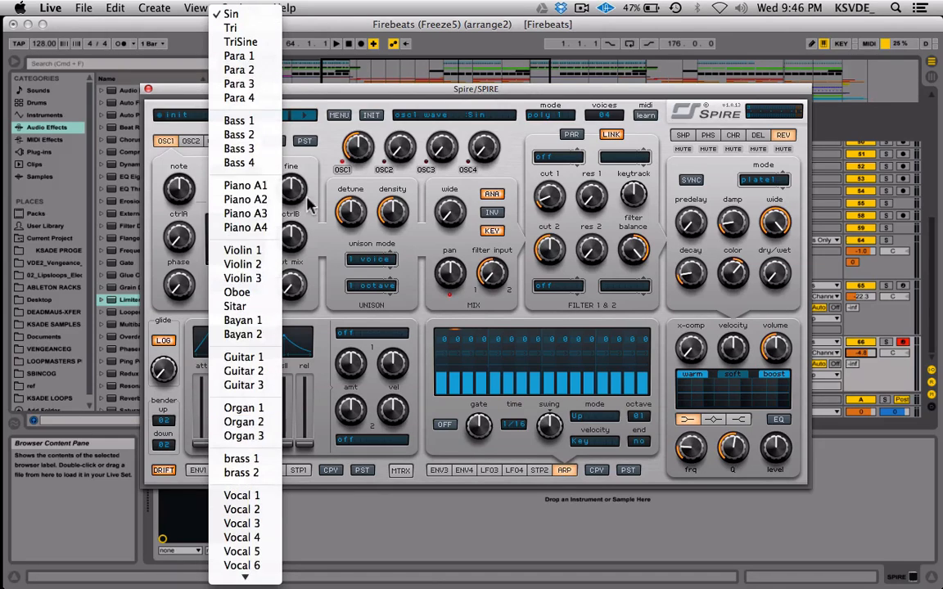
click(316, 247)
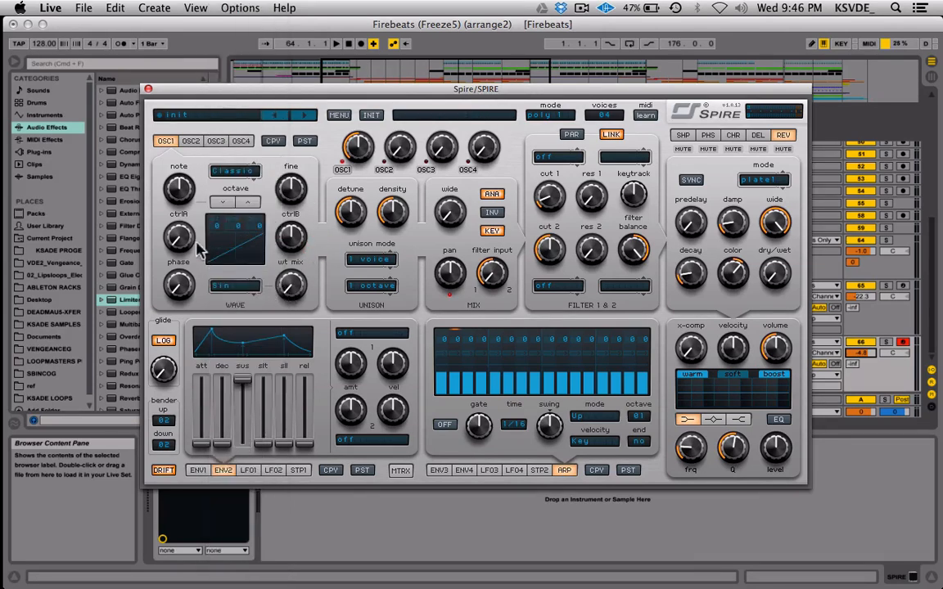
Step: Demonstrate oscillator 1's Classic mode with ctrlA at 1000, ctrlB around 650, the Organ 2 waveform and the wavetable mix
drag(177, 236, 237, 40)
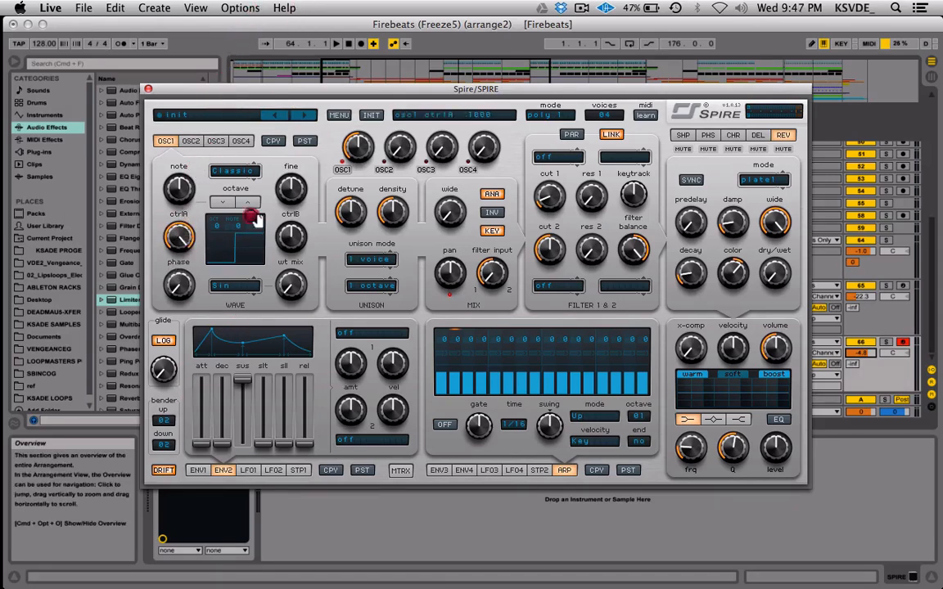
mouse_move(288, 245)
mouse_down()
mouse_move(275, 278)
mouse_move(303, 209)
mouse_move(286, 288)
mouse_move(311, 206)
mouse_move(297, 253)
mouse_move(294, 228)
mouse_up()
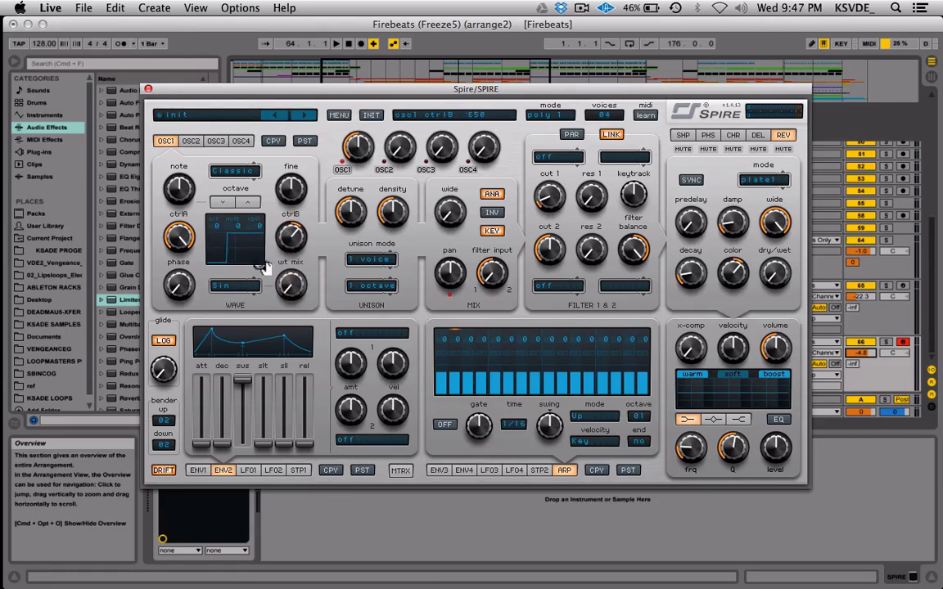
click(250, 291)
click(244, 478)
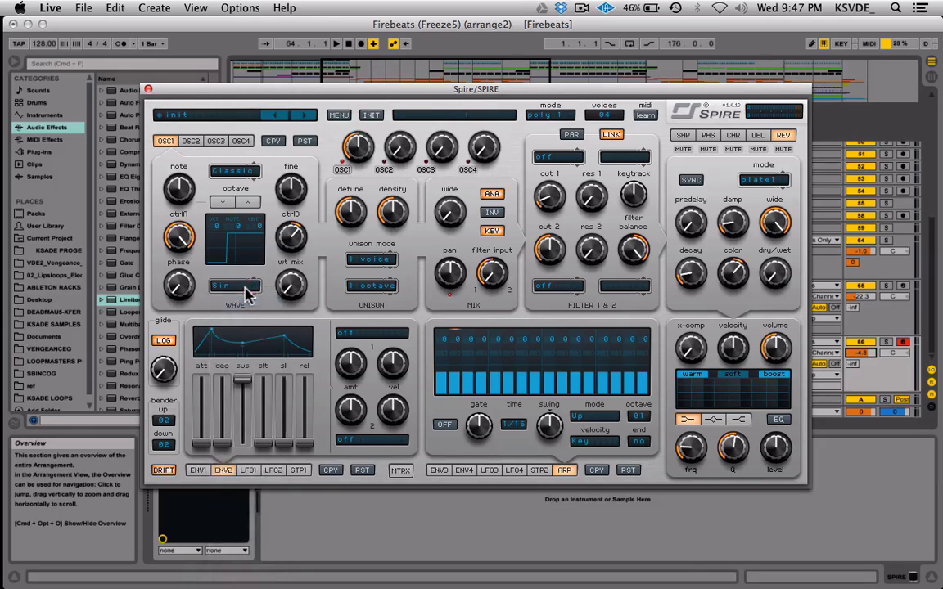
drag(249, 248, 270, 219)
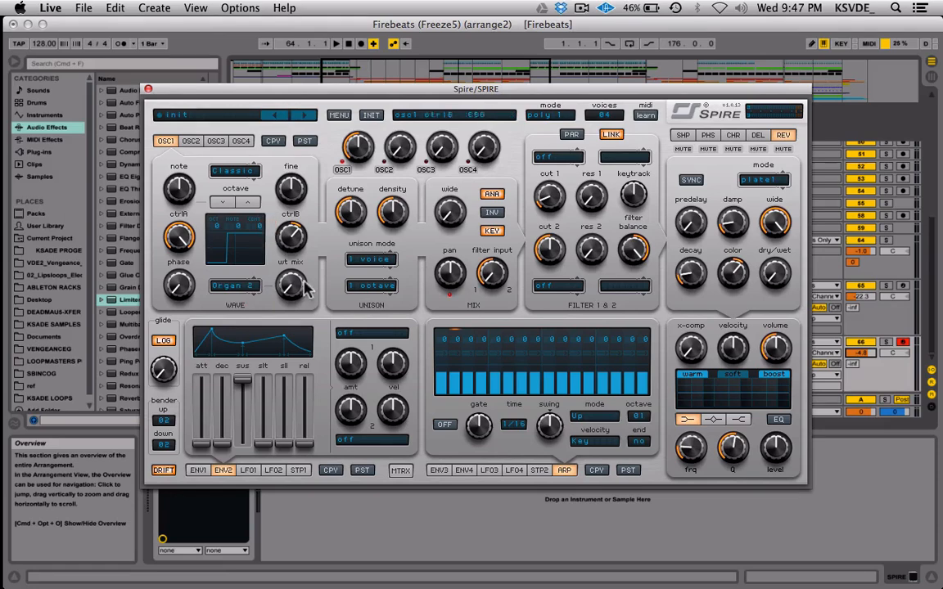
drag(292, 286, 299, 308)
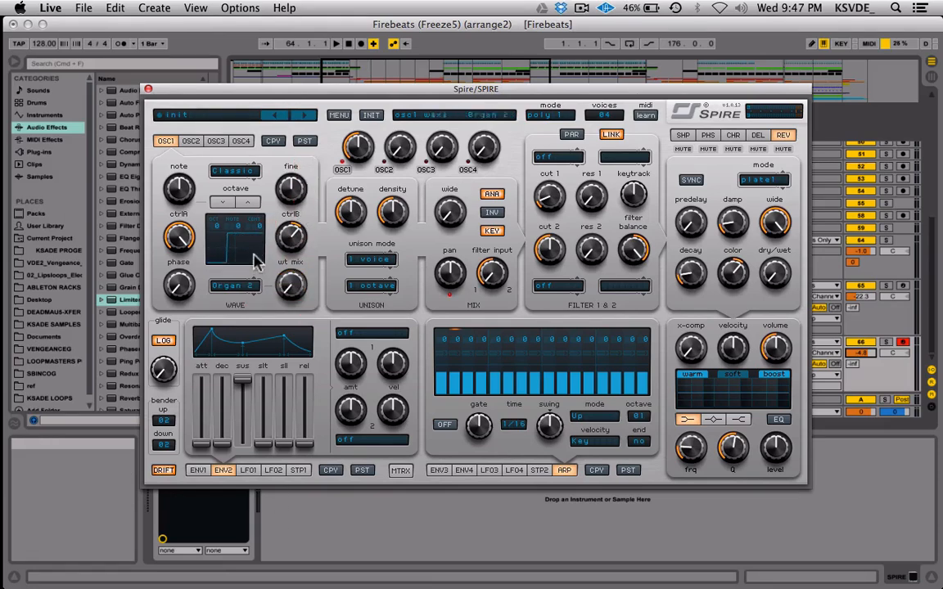
Step: Vary oscillator 1's phase, and reset ctrlA, ctrlB and phase to their default positions
mouse_move(179, 283)
mouse_down()
mouse_move(183, 232)
mouse_move(169, 296)
mouse_up()
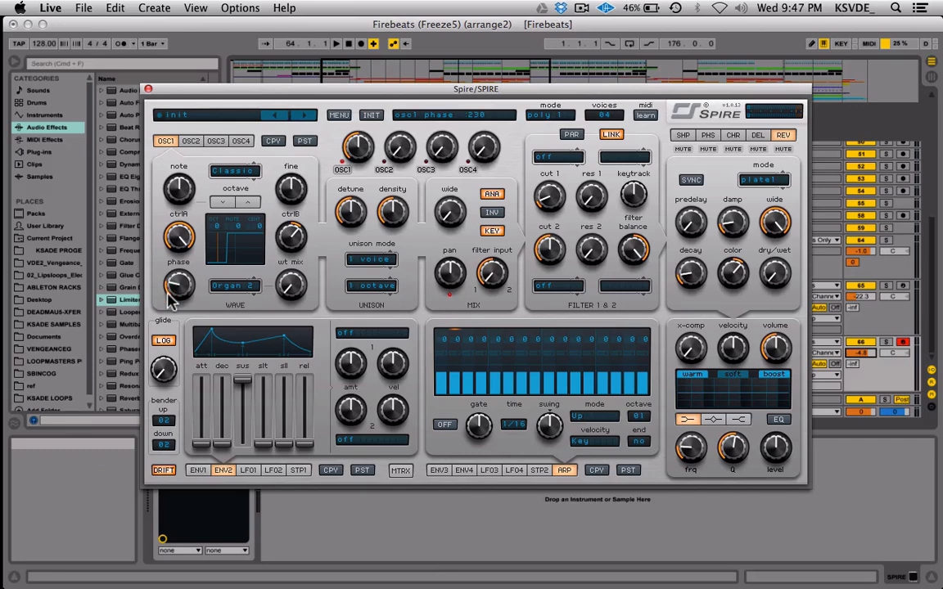
drag(169, 298, 169, 295)
drag(178, 236, 173, 245)
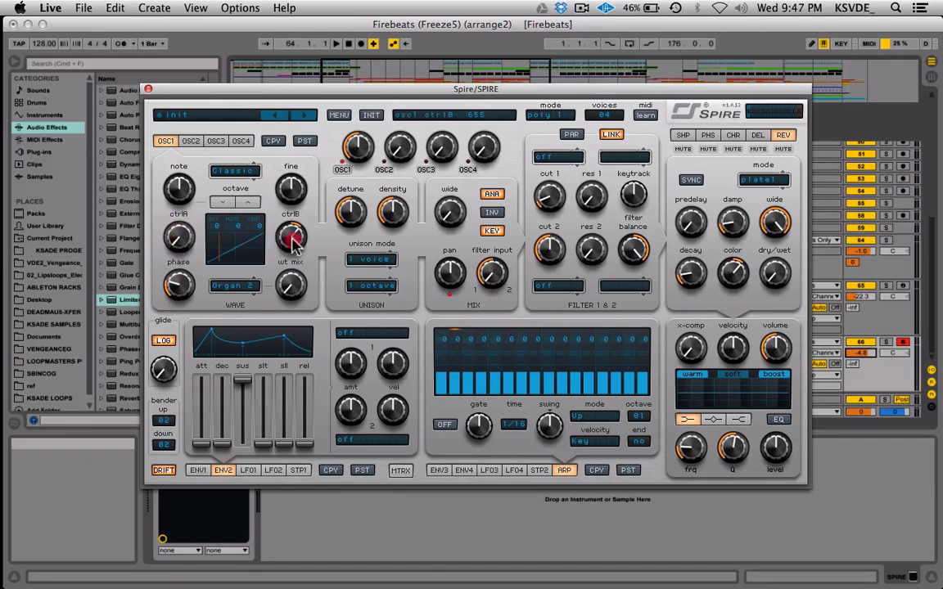
double_click(189, 278)
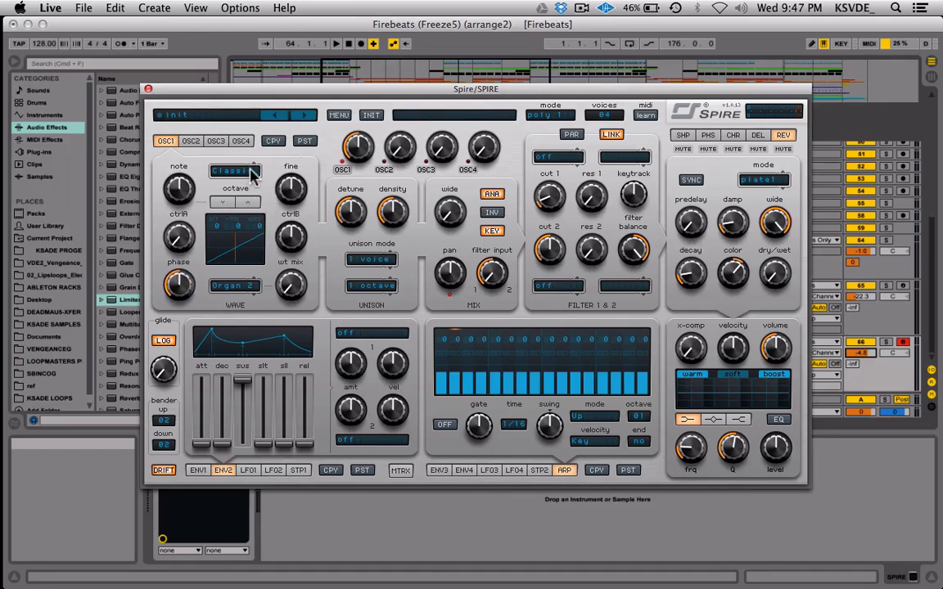
Step: Switch oscillator 1 to Noise mode and audition waveforms such as Para 1 with the wavetable mix, ending on Sin
drag(252, 172, 260, 145)
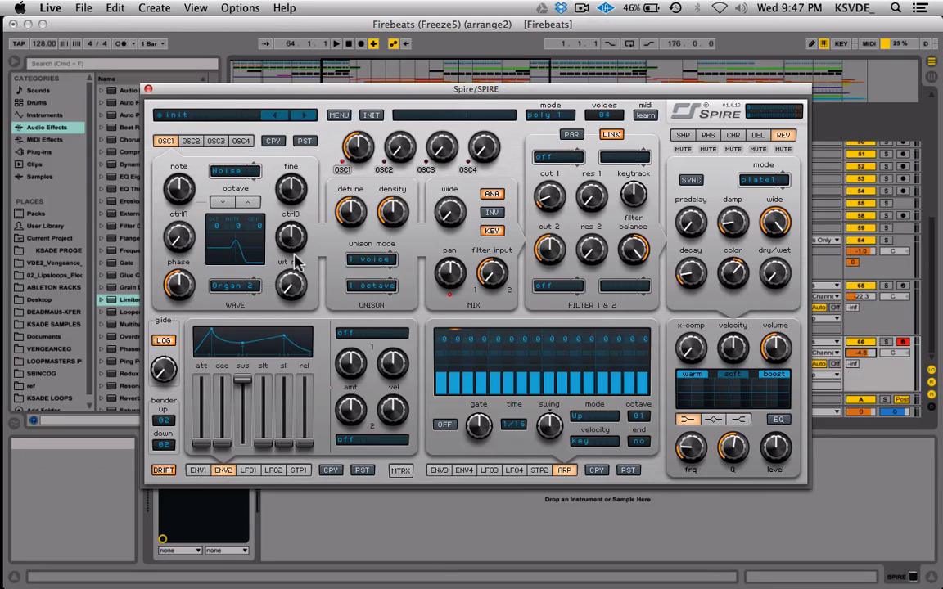
click(246, 287)
click(245, 285)
drag(248, 286, 263, 221)
drag(290, 287, 242, 342)
click(254, 284)
click(243, 288)
click(232, 302)
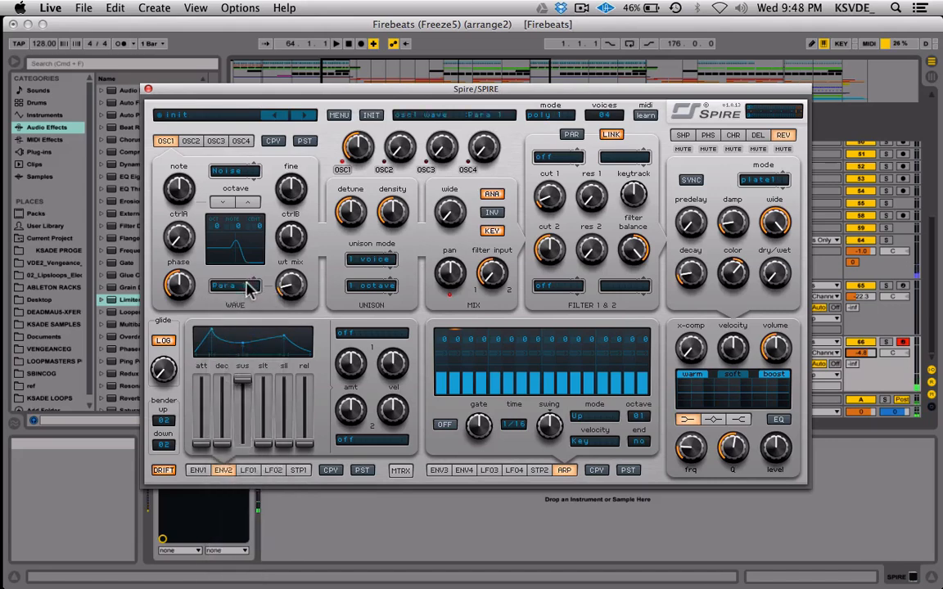
drag(286, 278, 273, 308)
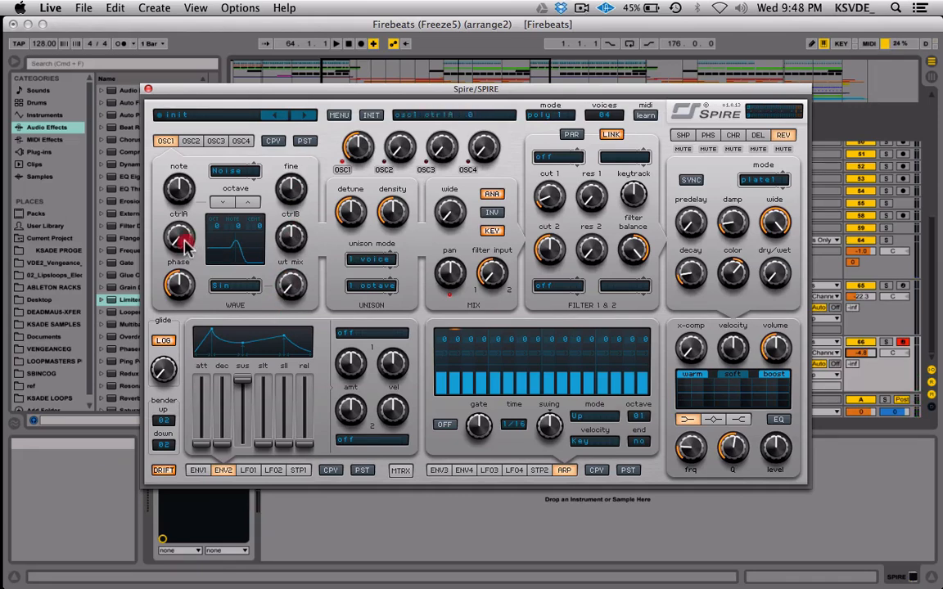
Step: Demonstrate raising ctrlA and ctrlB in Noise mode, and return both controls to their defaults
drag(185, 244, 170, 219)
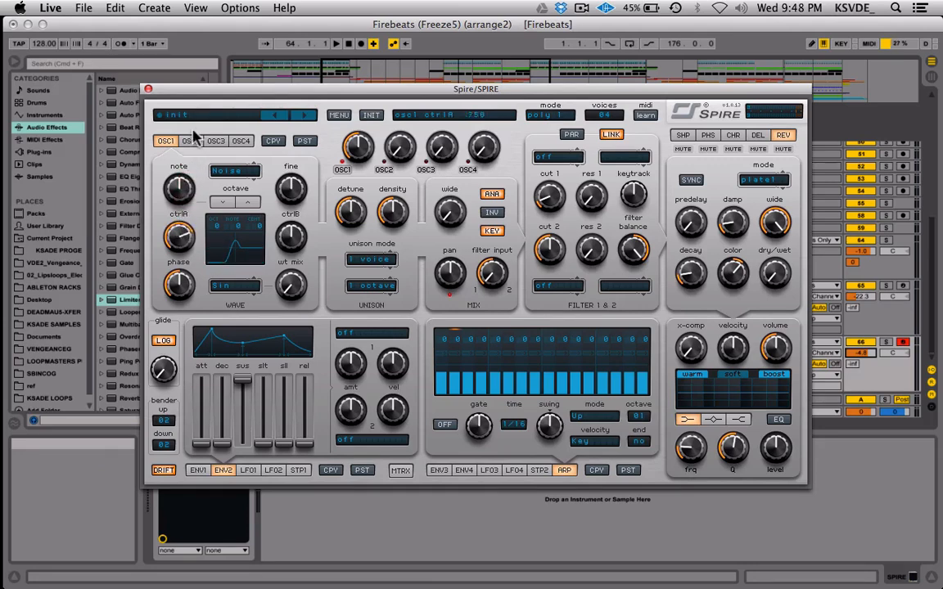
mouse_move(194, 130)
mouse_down()
mouse_move(191, 155)
mouse_move(197, 113)
mouse_move(195, 130)
mouse_move(198, 122)
mouse_up()
click(294, 193)
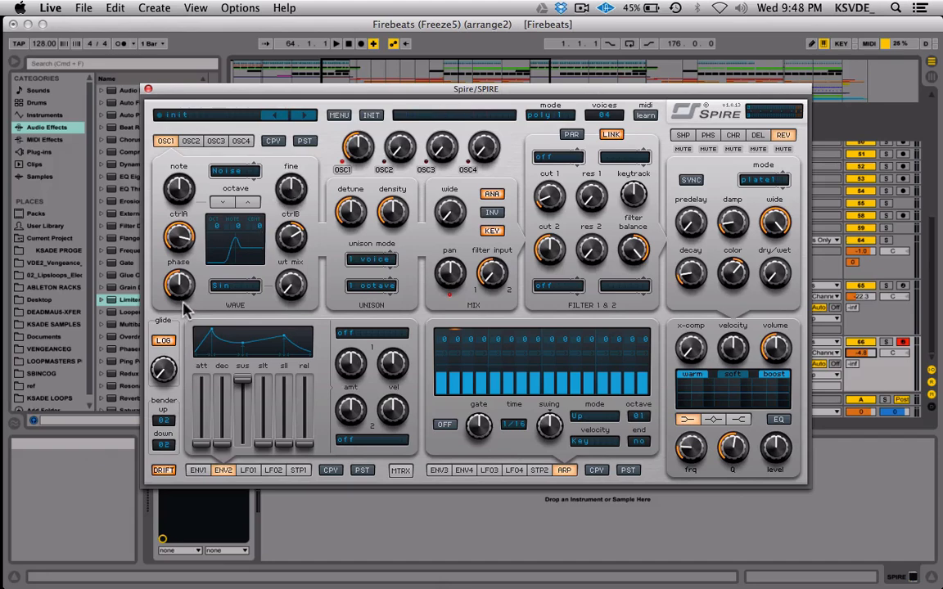
double_click(165, 242)
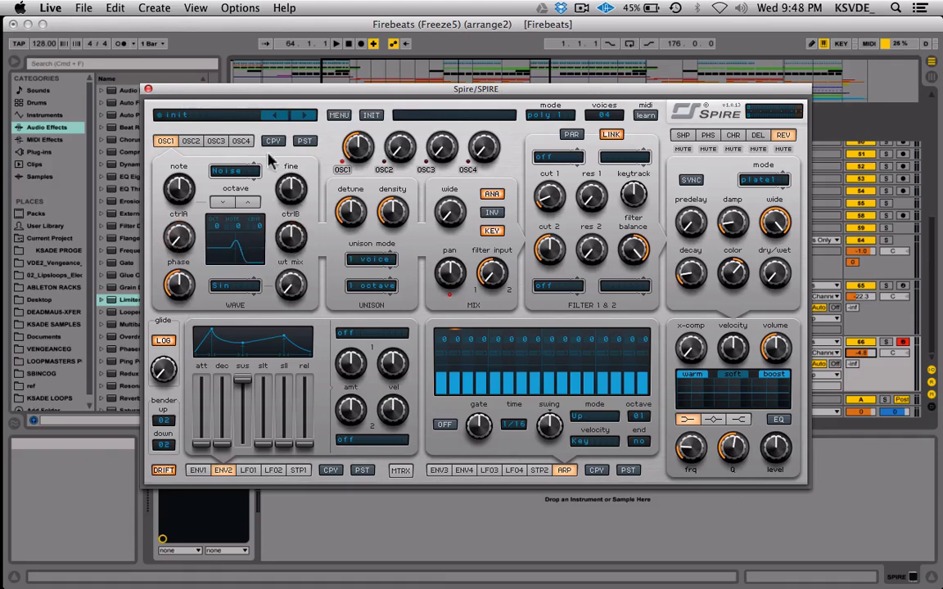
Step: Switch oscillator 1 to FM mode and review the remaining synthesis modes in the list
drag(255, 172, 255, 143)
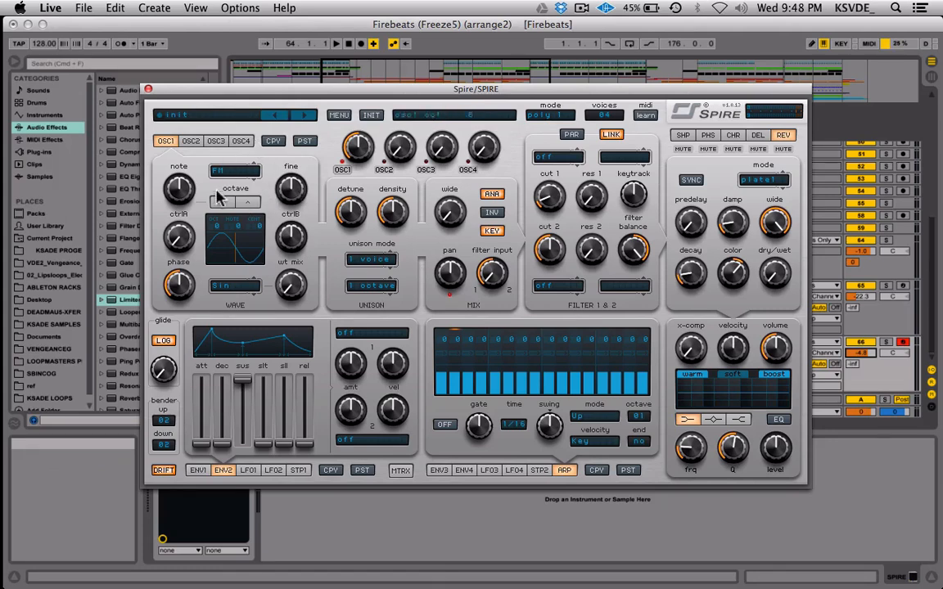
mouse_move(288, 193)
click(249, 174)
click(242, 174)
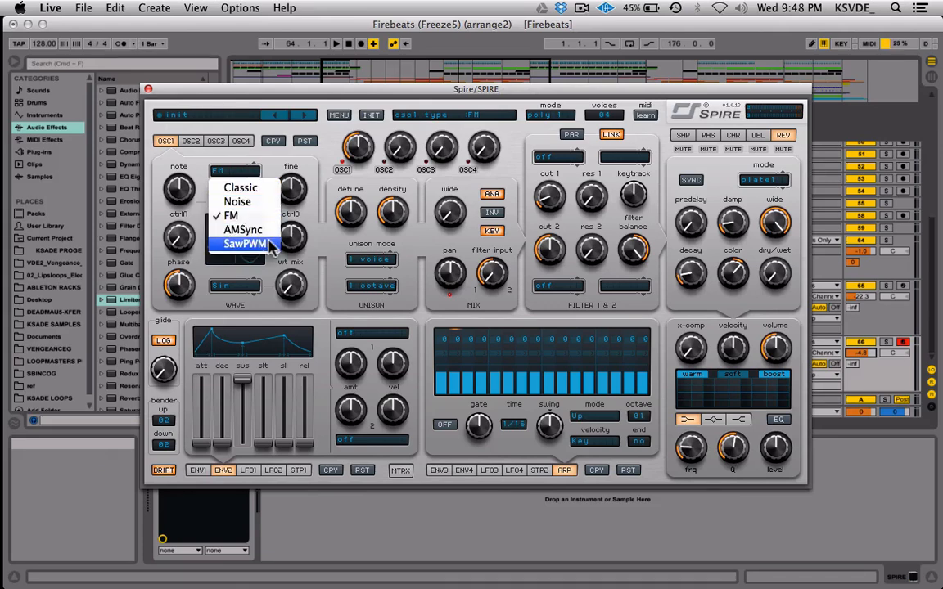
click(305, 275)
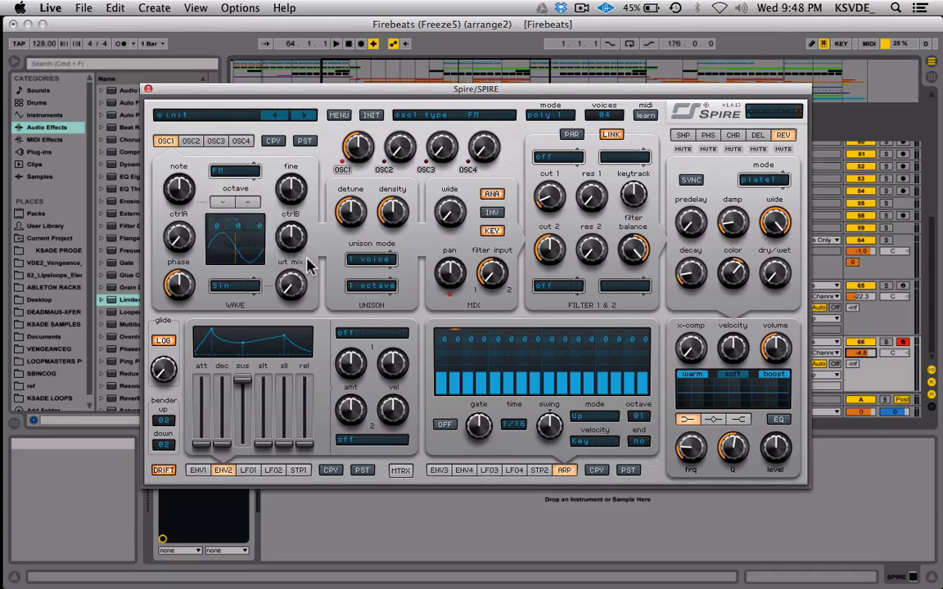
Step: Set oscillator 1 to AMSync mode and shape its sound with ctrlA, ctrlB and the wavetable mix
click(255, 168)
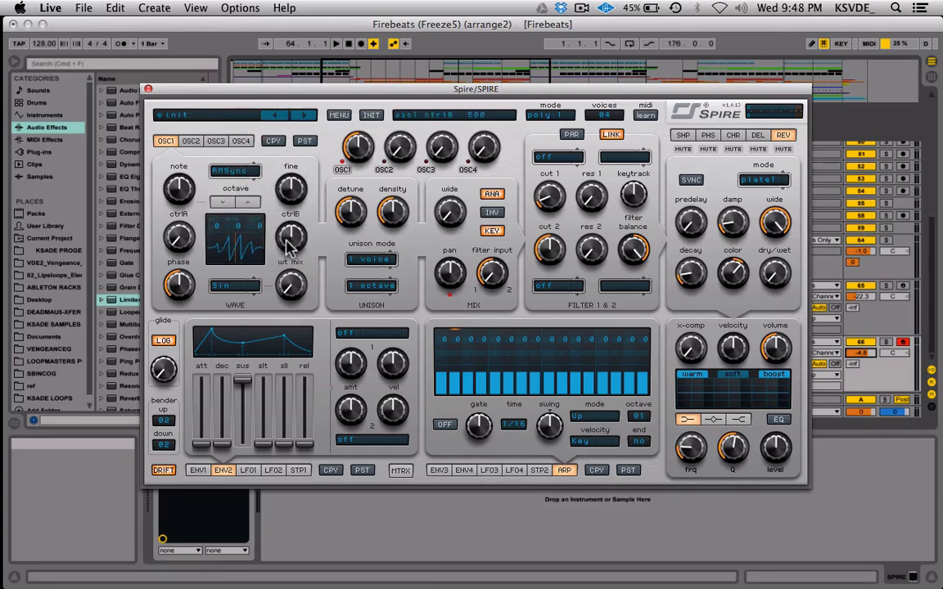
drag(288, 234, 288, 283)
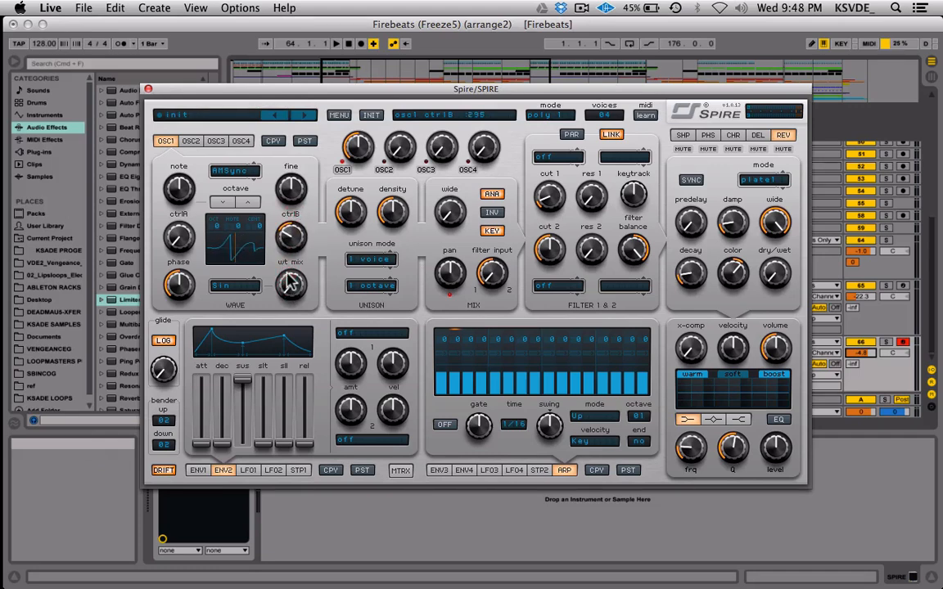
drag(287, 233, 305, 242)
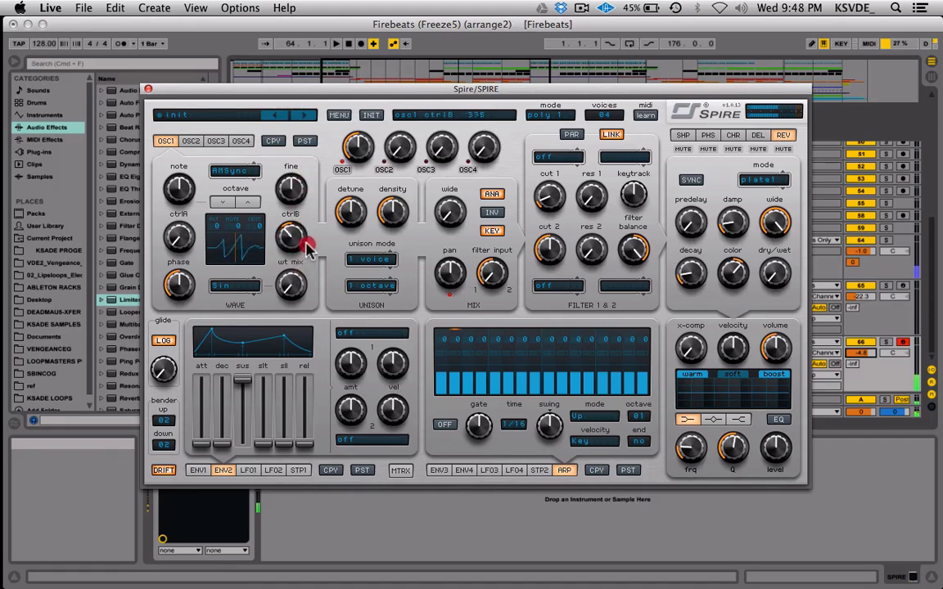
click(185, 225)
drag(185, 223, 190, 193)
drag(284, 303, 299, 217)
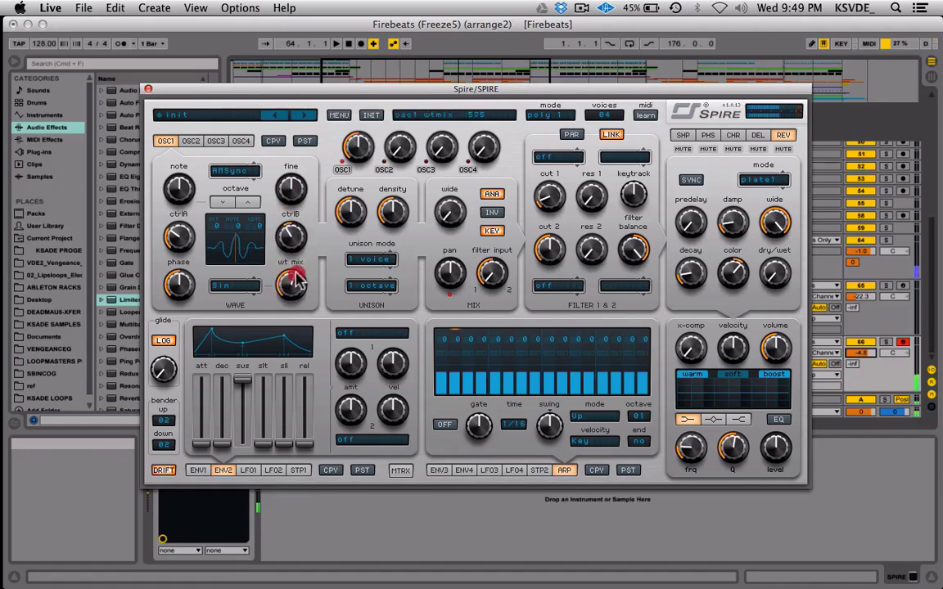
drag(296, 280, 288, 313)
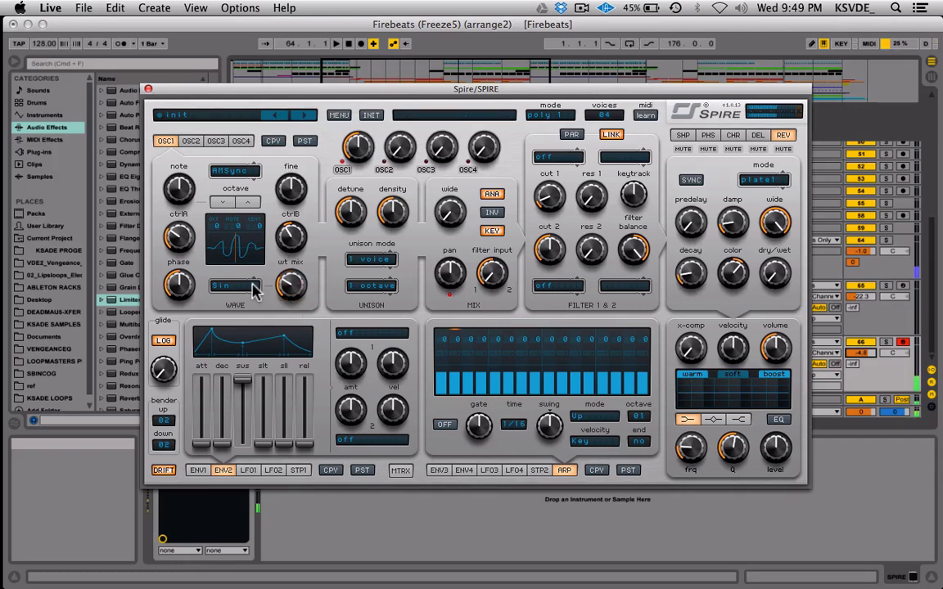
Step: Choose the Vocal 6 waveform for oscillator 1, raise its wavetable mix and lower ctrlB to 55
drag(256, 291, 275, 205)
mouse_move(293, 284)
mouse_down()
mouse_move(294, 237)
mouse_move(292, 281)
mouse_up()
drag(288, 238, 285, 278)
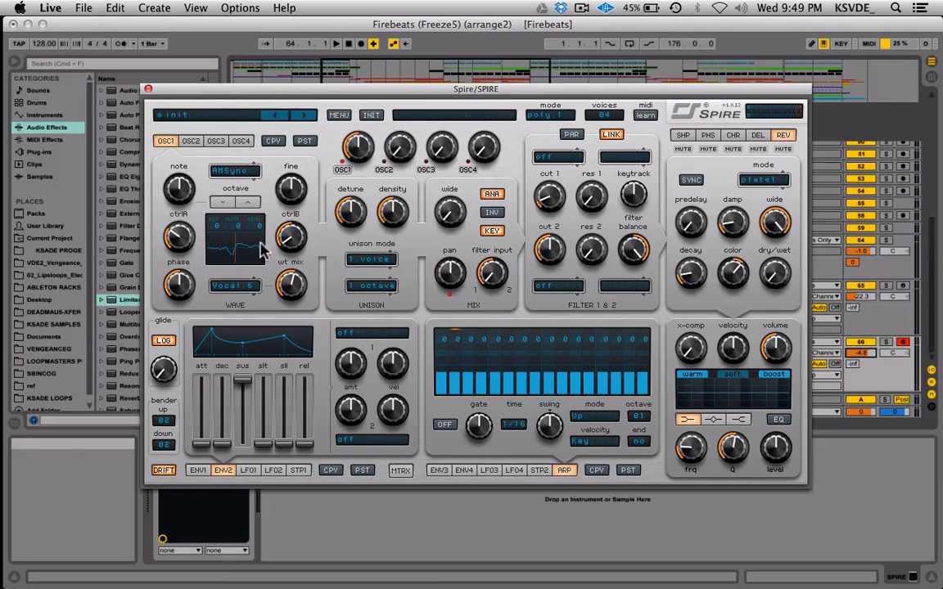
Step: Assign LFO 1's first modulation slot to Osc1 CtrlB and raise its modulation amount
click(248, 471)
mouse_move(291, 243)
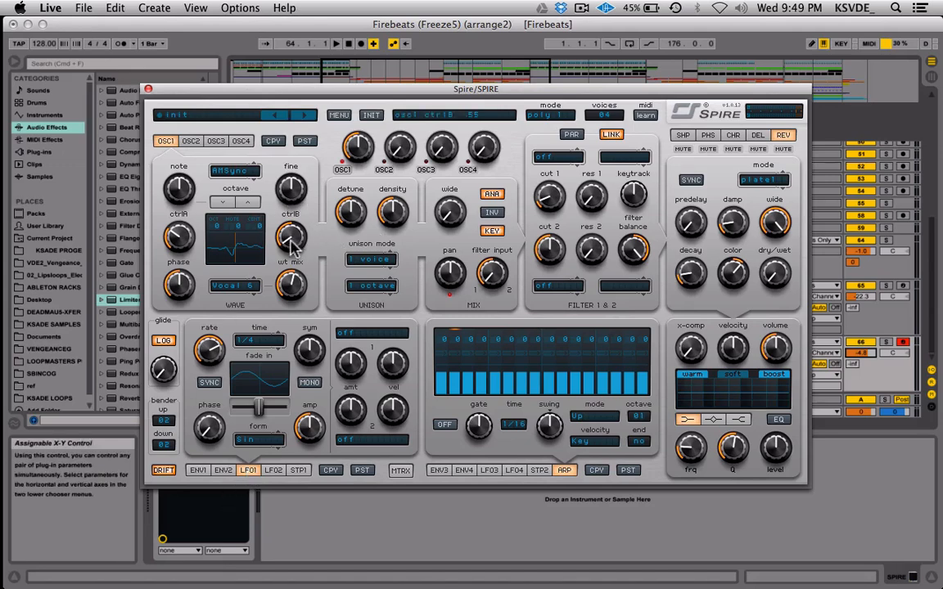
click(370, 333)
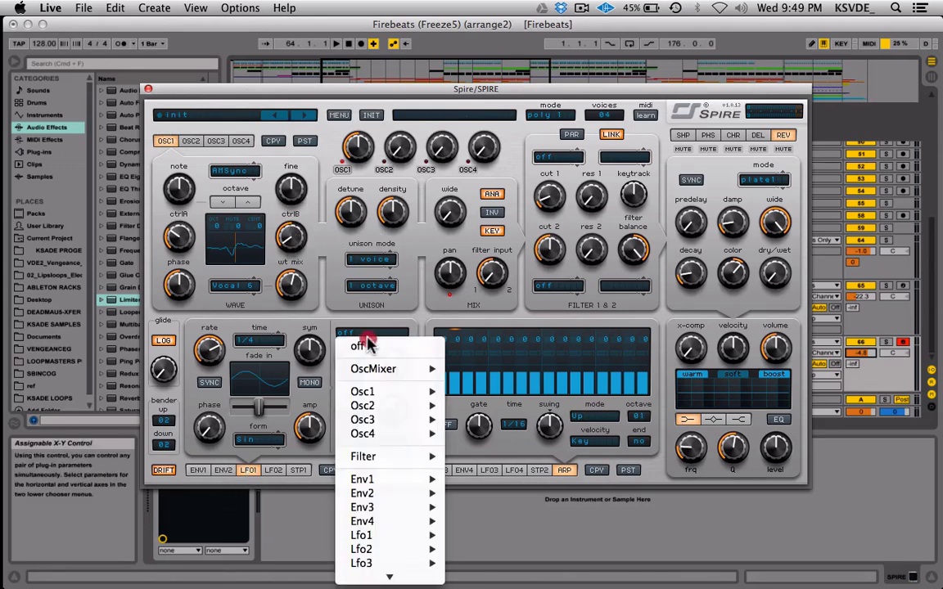
mouse_move(393, 397)
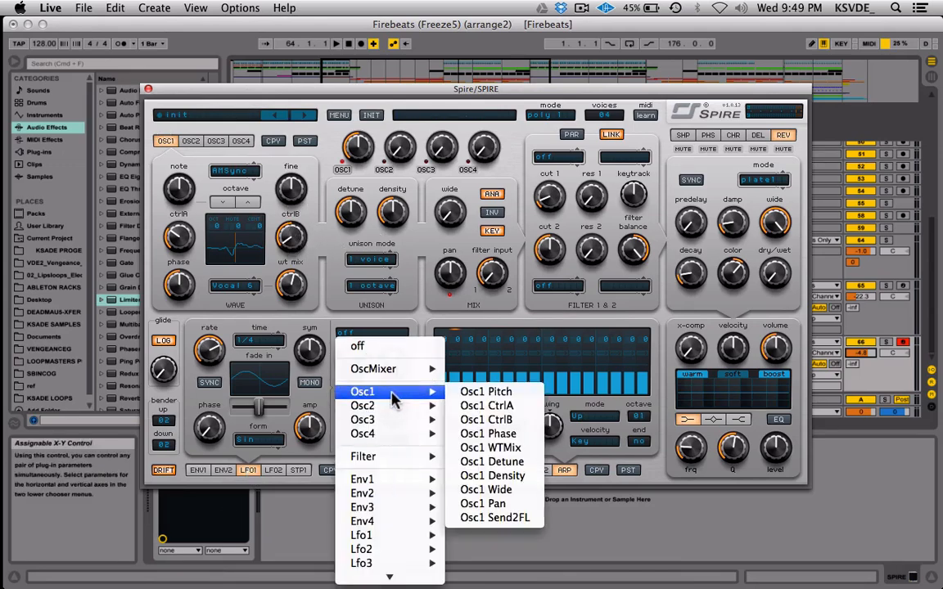
click(486, 419)
drag(351, 364, 368, 332)
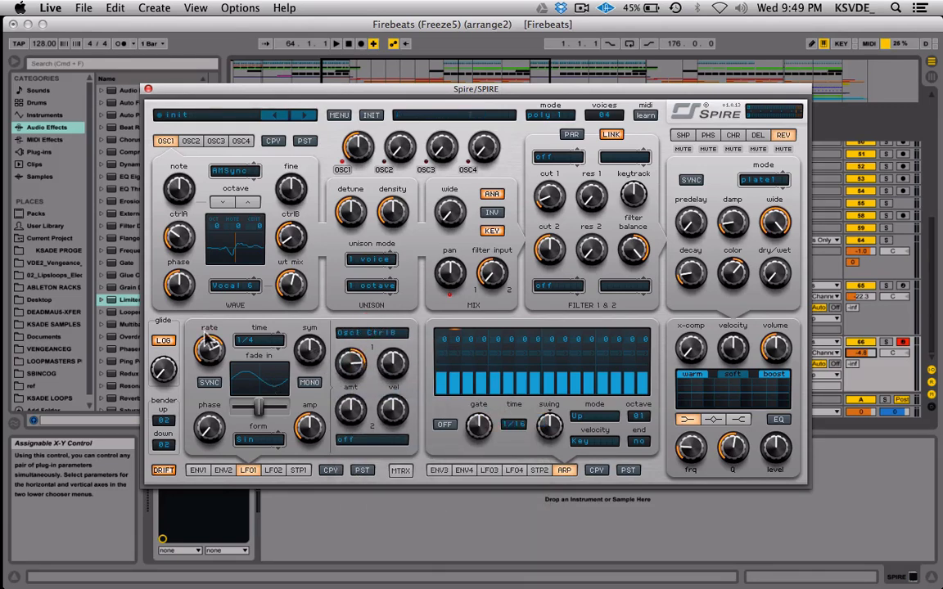
Step: Compare LFO 1's free and tempo-synced rates, leaving sync on with the time at 1/16
click(211, 384)
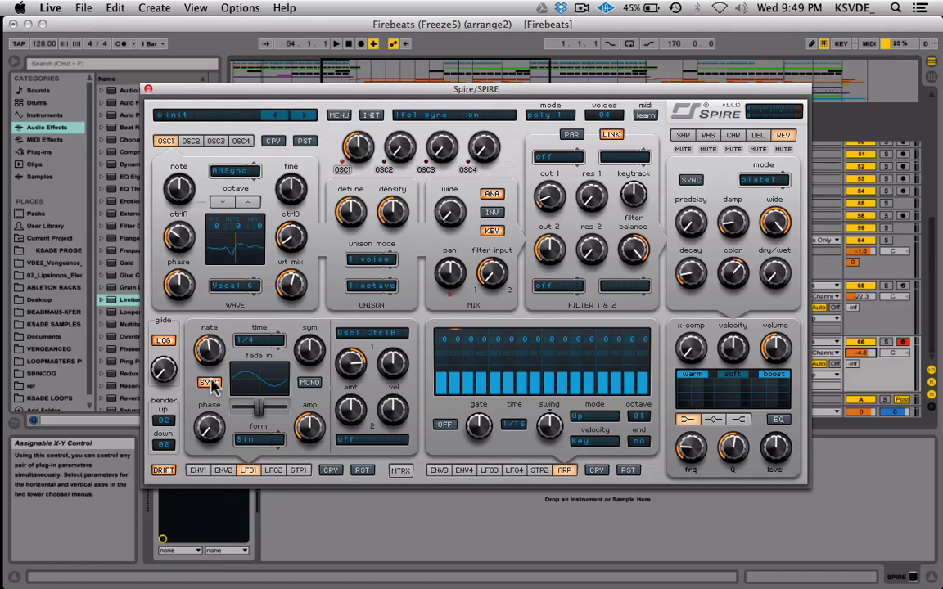
click(252, 342)
click(210, 381)
click(211, 384)
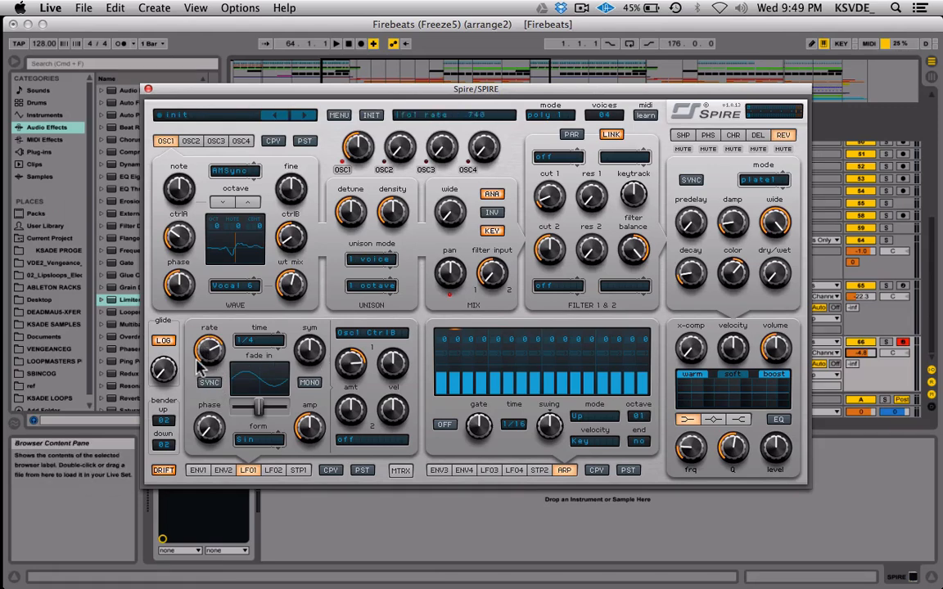
mouse_move(203, 362)
mouse_down()
mouse_move(205, 381)
mouse_move(190, 286)
mouse_move(208, 351)
mouse_up()
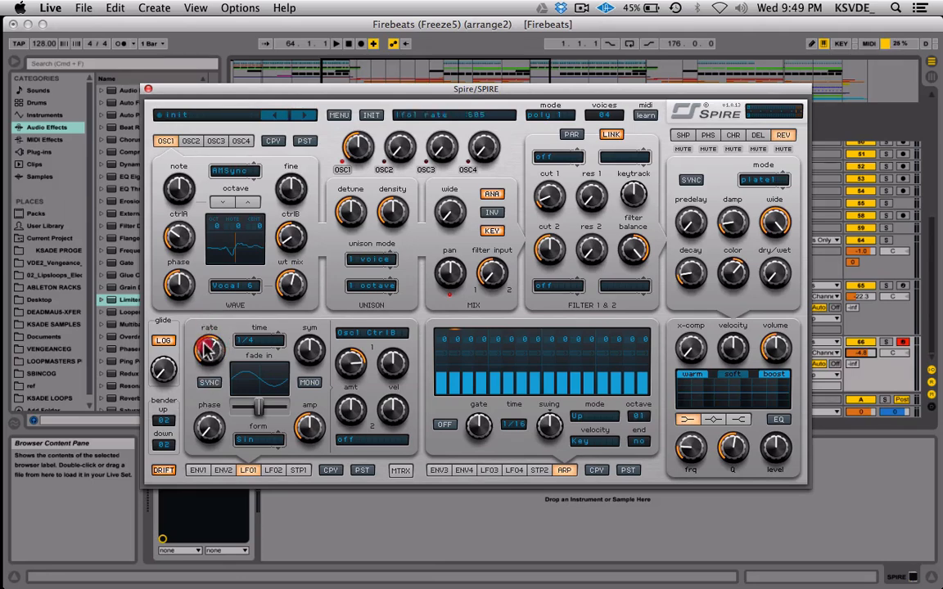
click(214, 385)
drag(210, 349, 216, 305)
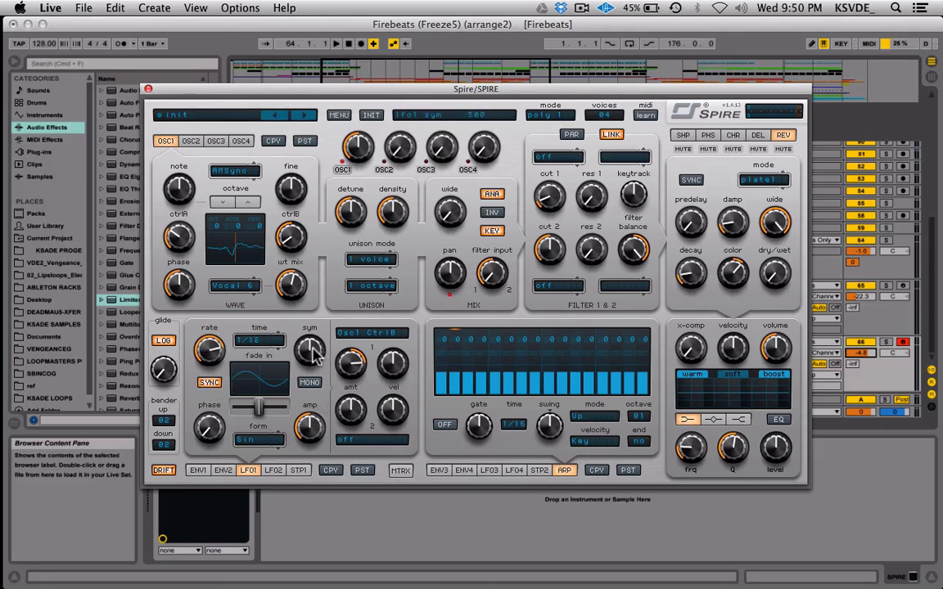
Step: Set LFO 1's form to Tri, with fade in and amp at maximum and the phase raised
click(276, 438)
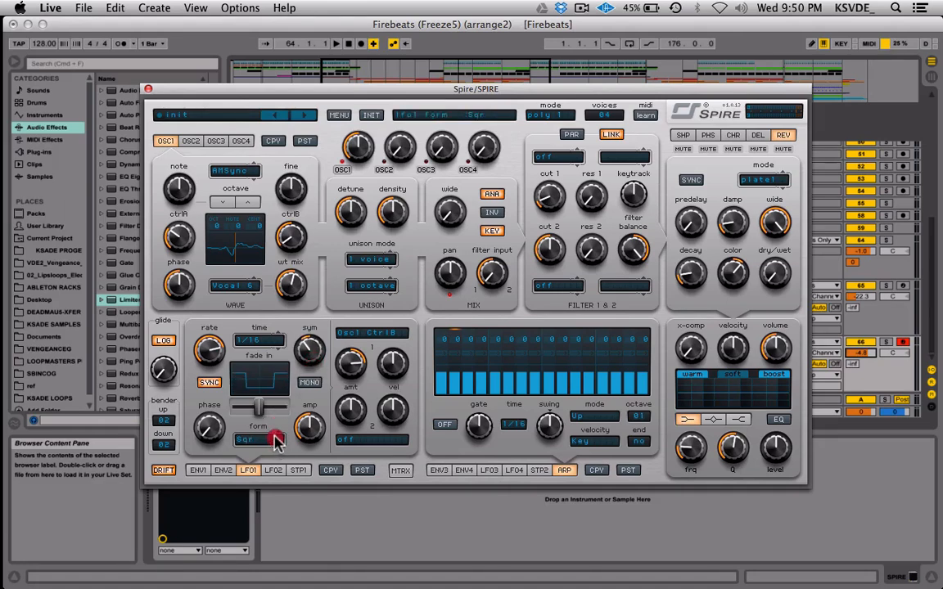
drag(259, 413, 307, 409)
drag(215, 424, 226, 334)
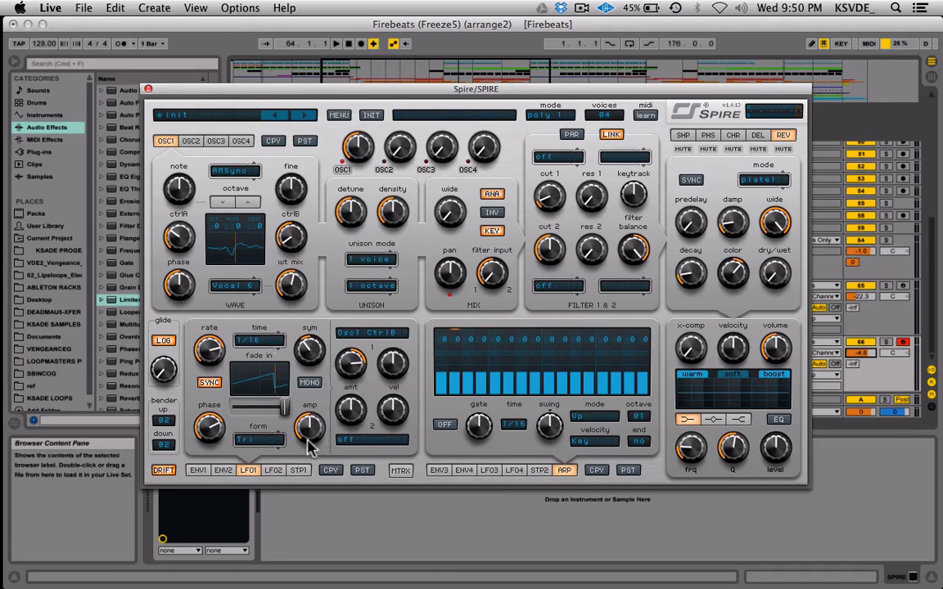
drag(307, 436, 332, 392)
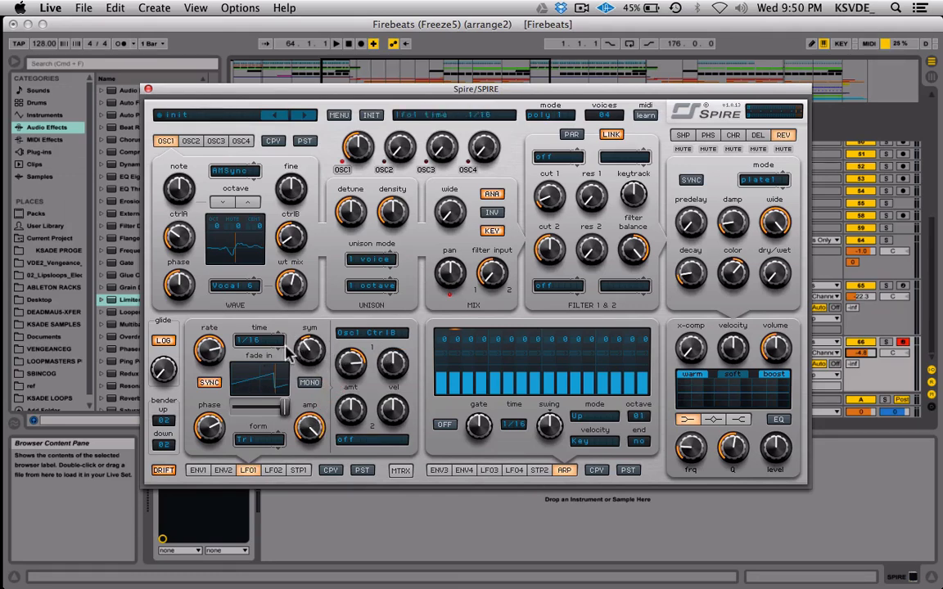
Step: Reduce LFO 1's modulation amount on Osc1 CtrlB slightly and slow the synced time to 1/2
mouse_move(350, 361)
mouse_down()
mouse_move(342, 465)
mouse_move(345, 354)
mouse_move(347, 373)
mouse_up()
drag(205, 339, 202, 397)
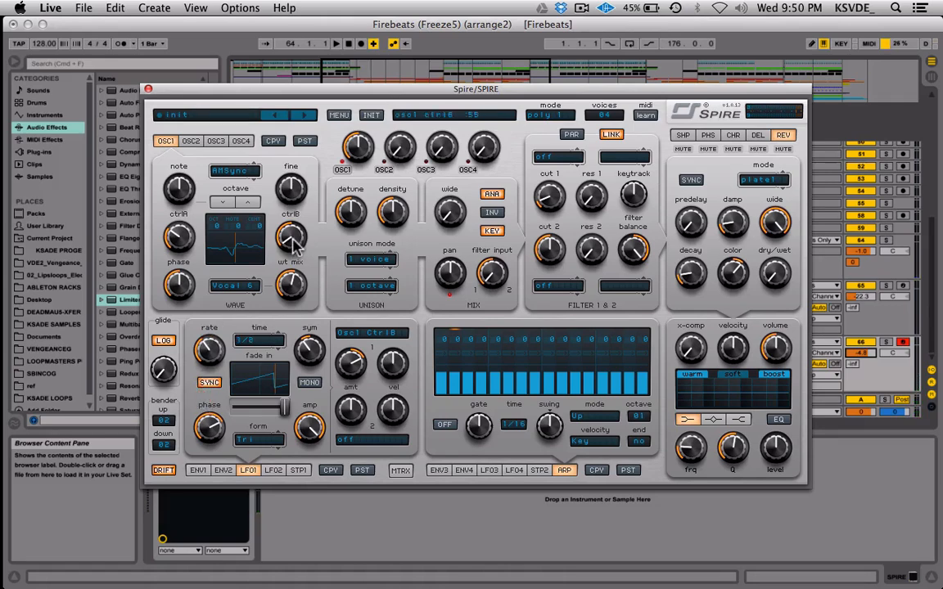
Step: Raise oscillator 1's ctrlB and fine-tune its LFO 1 modulation, adjusting the first amount and slowing the synced time to 1/1
drag(293, 241, 299, 194)
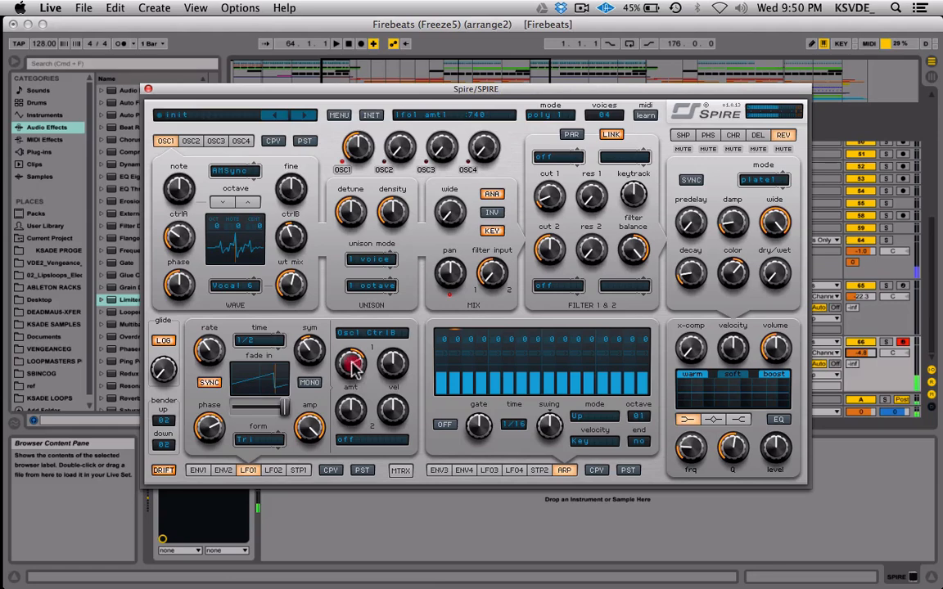
mouse_move(352, 362)
mouse_down()
mouse_move(346, 433)
mouse_move(357, 361)
mouse_up()
mouse_move(197, 321)
mouse_down()
mouse_move(213, 330)
mouse_move(212, 381)
mouse_up()
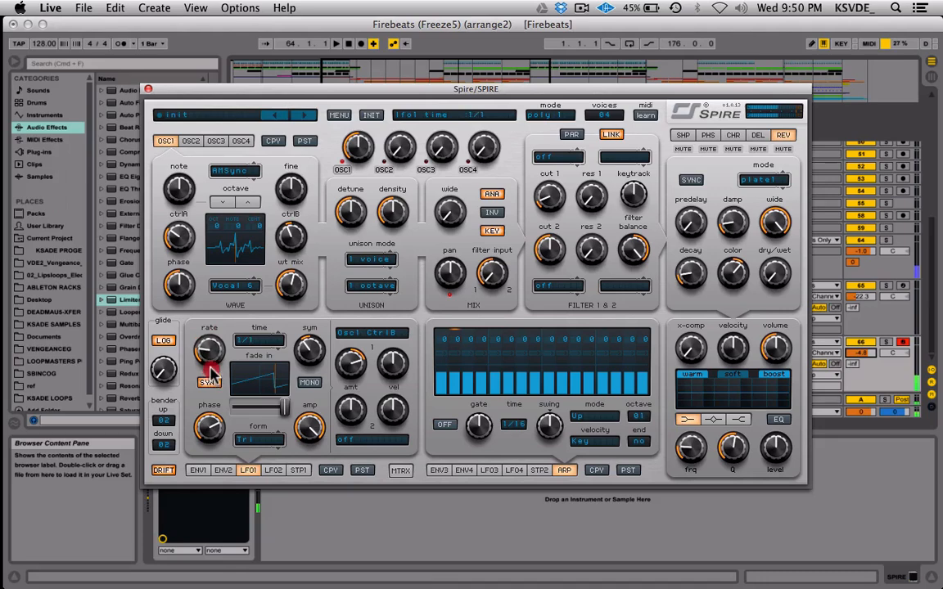
Step: Assign LFO 1's second modulation slot to Osc1 CtrlB and adjust that slot's amount and velocity
click(360, 442)
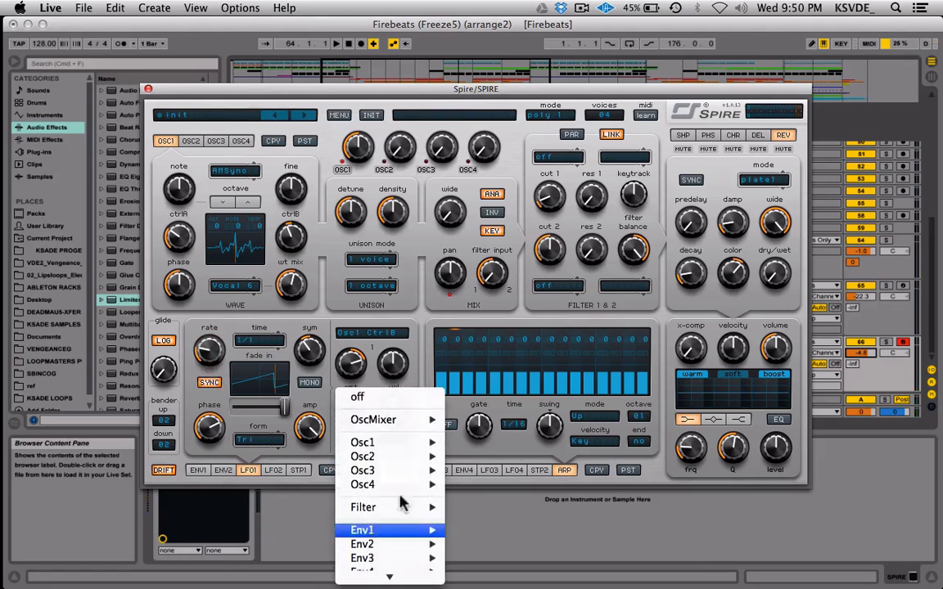
mouse_move(406, 462)
mouse_move(410, 444)
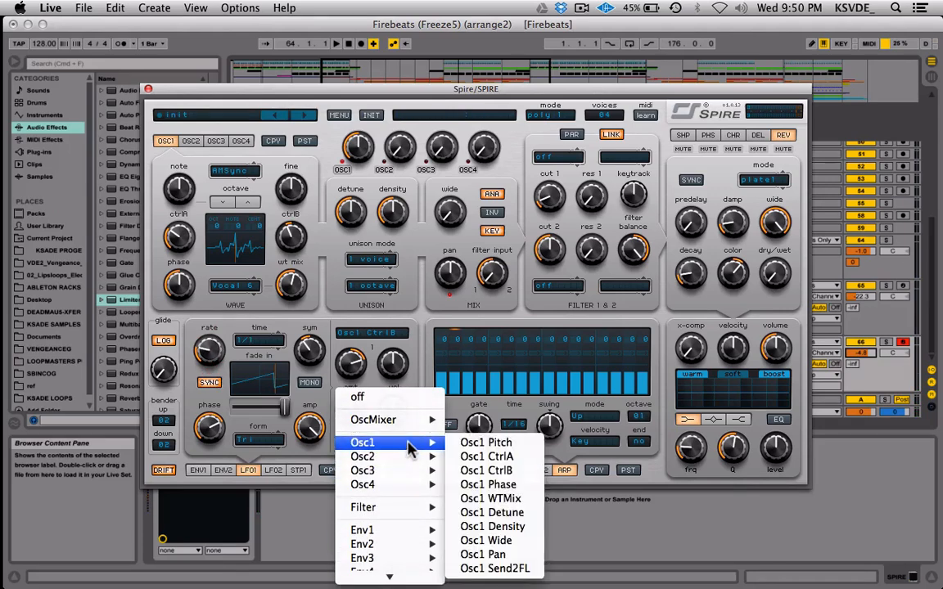
click(507, 471)
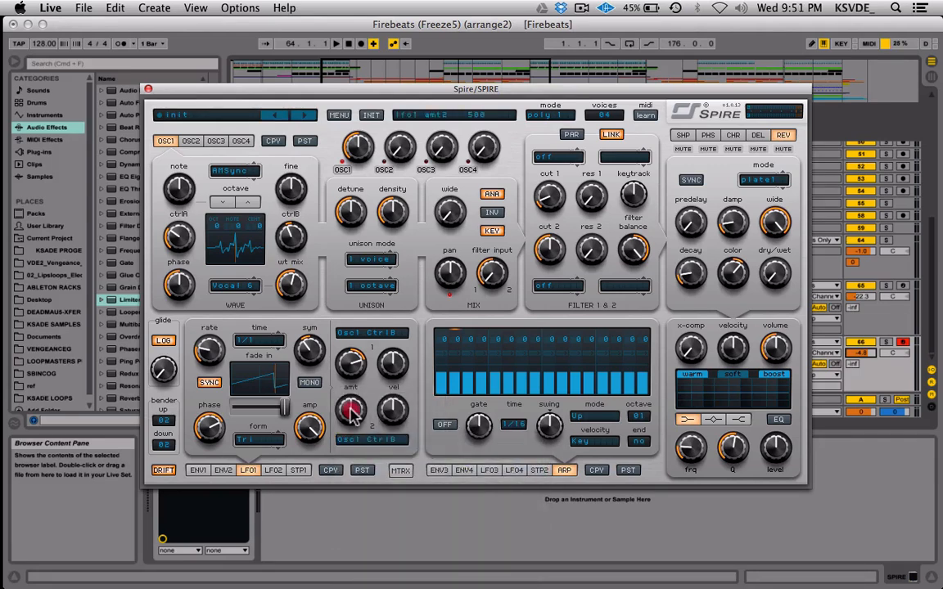
drag(391, 411, 395, 366)
drag(394, 413, 350, 393)
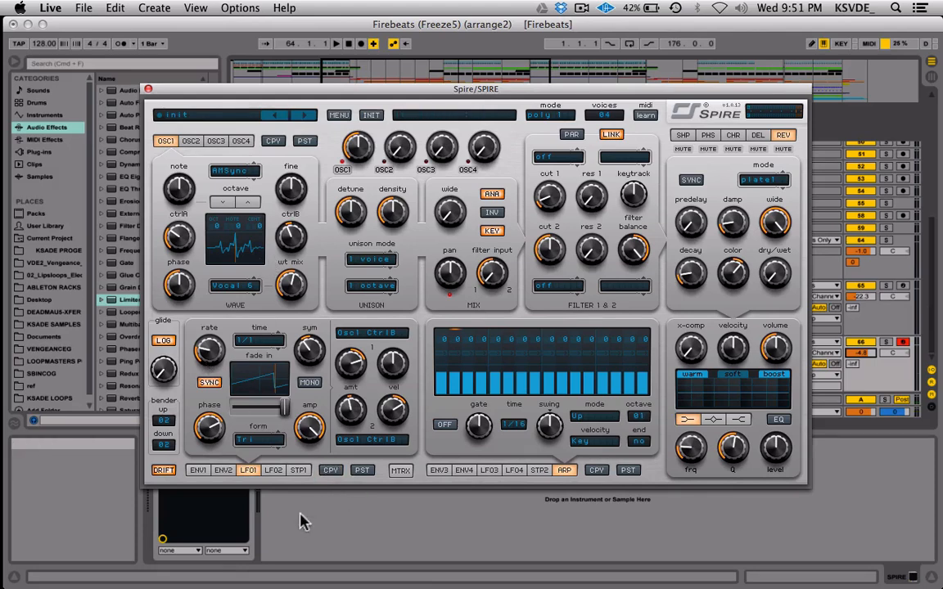
Step: Set LFO 2's time to 1/8 with a lower first modulation amount, and reset the second slot on both LFO 2 and LFO 1
click(273, 470)
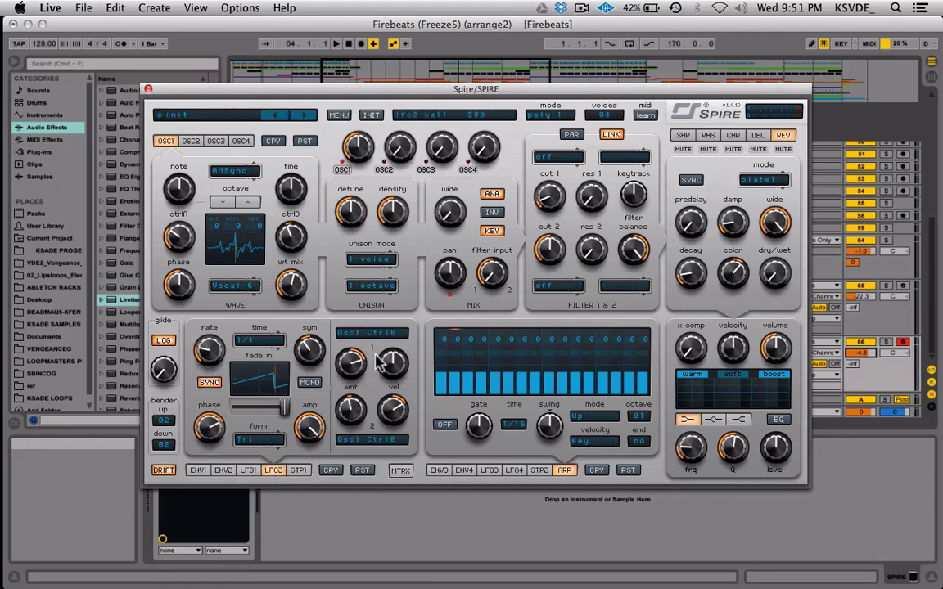
drag(211, 350, 193, 260)
drag(358, 366, 351, 400)
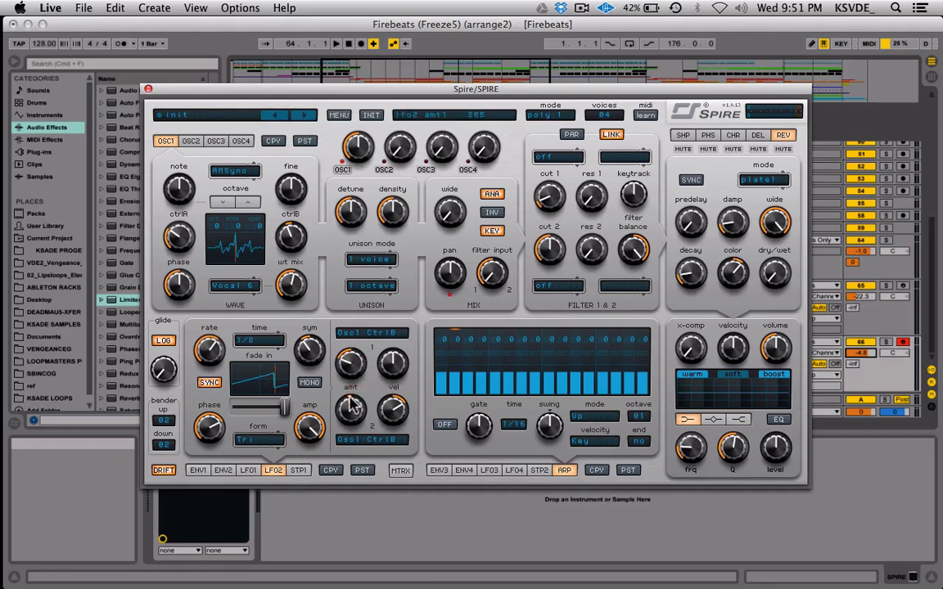
double_click(352, 412)
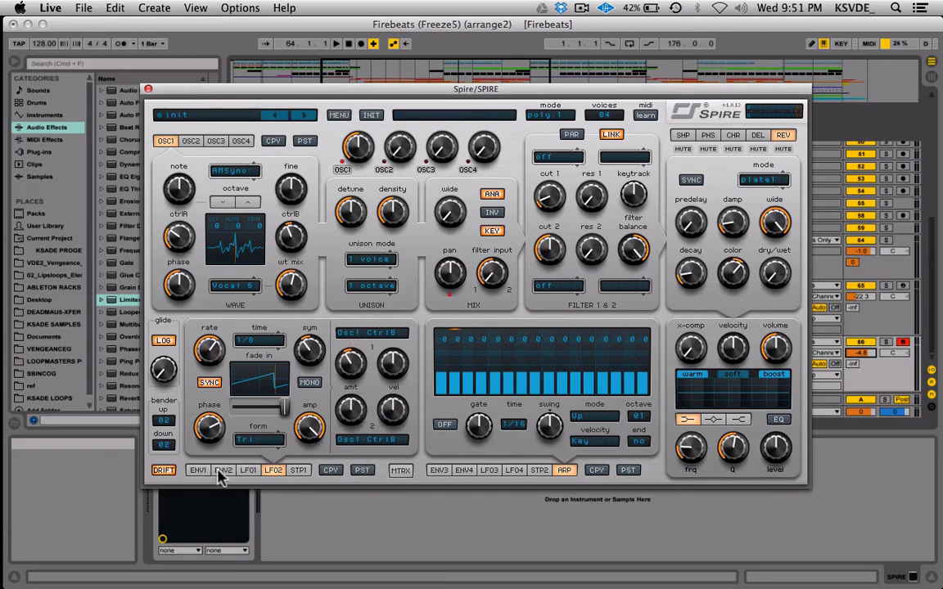
click(249, 470)
click(351, 412)
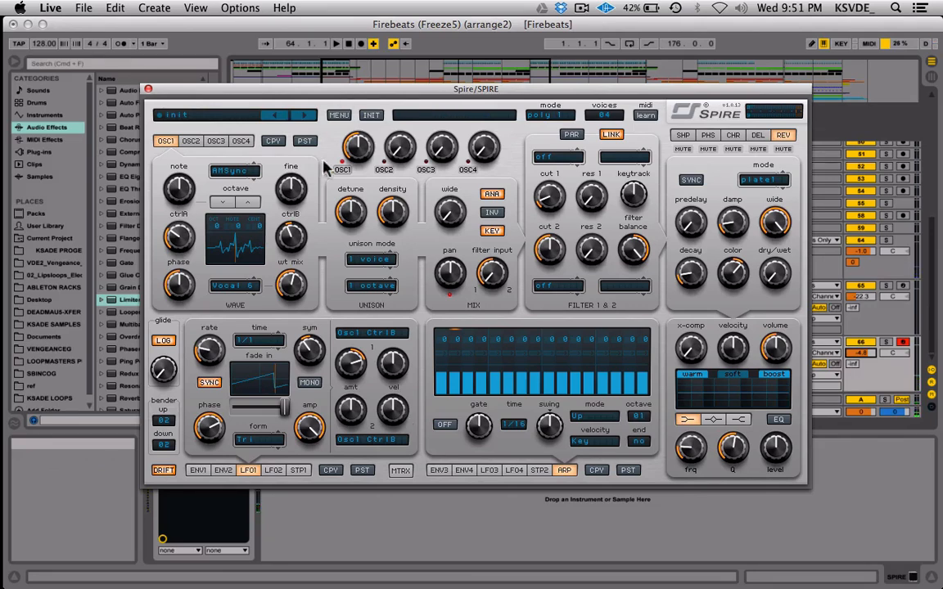
Step: Lower oscillator 1 by one octave and raise its level in the mixer
click(223, 204)
drag(357, 154, 360, 117)
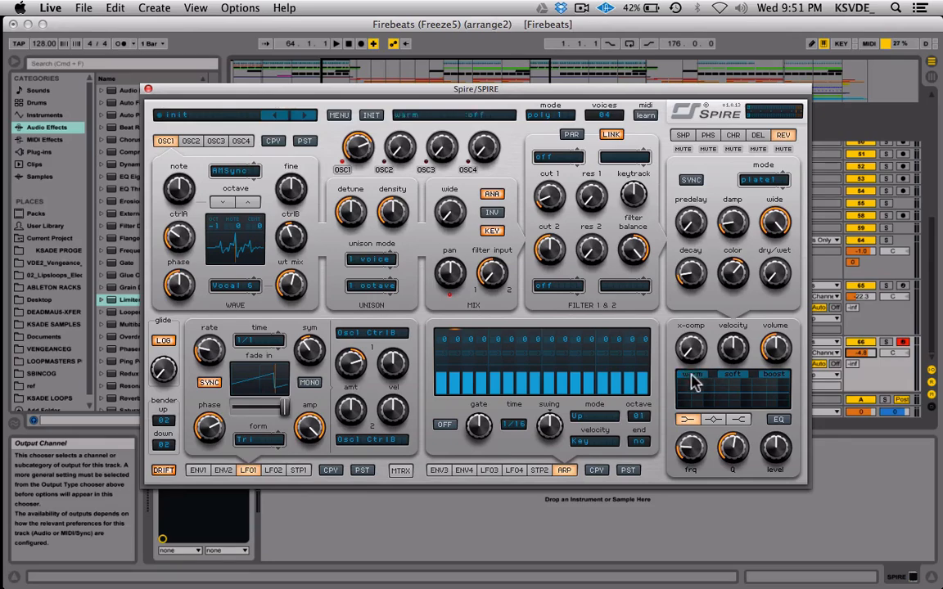
Step: Look through the preset bank's bass, lead, pad, riser, pluck and arp sections, staying on the init preset in slot 043
click(220, 119)
scroll(311, 279, down, 10)
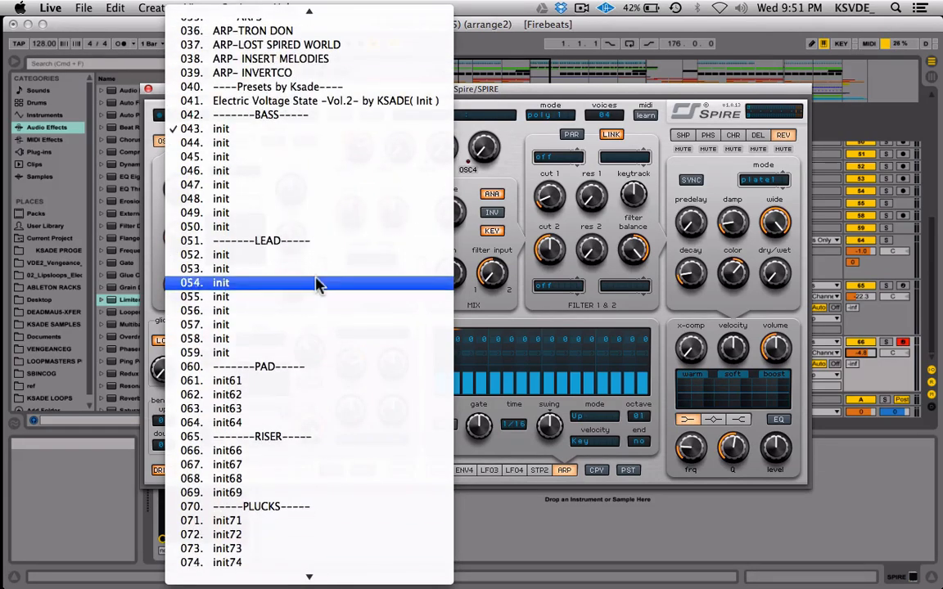
scroll(316, 284, up, 10)
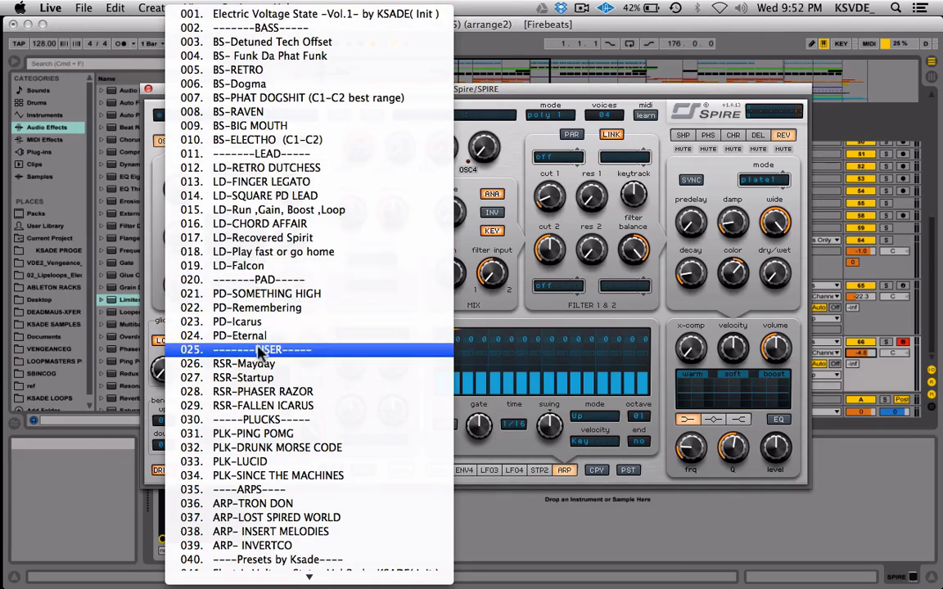
scroll(256, 353, down, 1)
scroll(260, 471, down, 3)
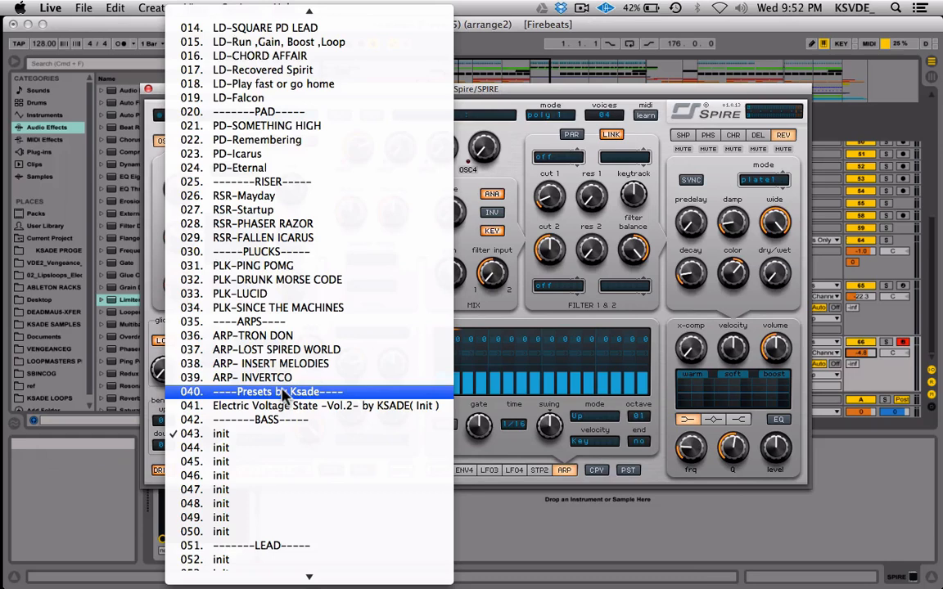
click(289, 436)
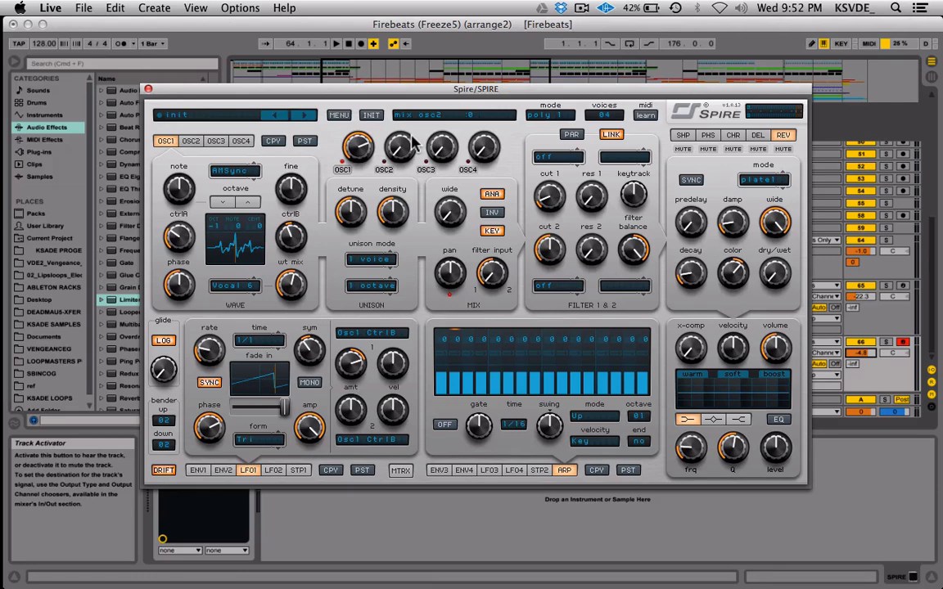
Step: Raise envelope 1's slt, sll and release slightly
click(197, 471)
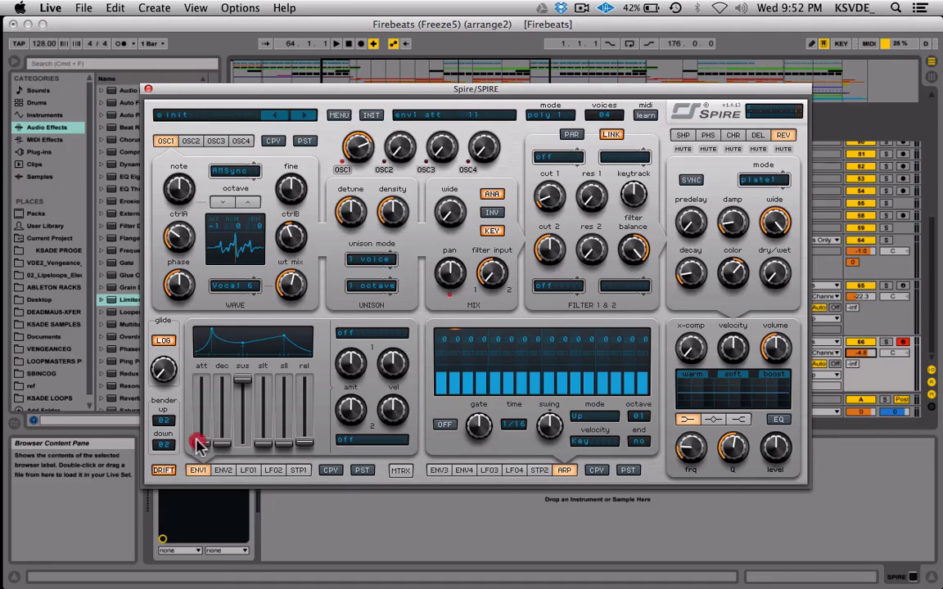
drag(310, 442, 266, 428)
click(281, 445)
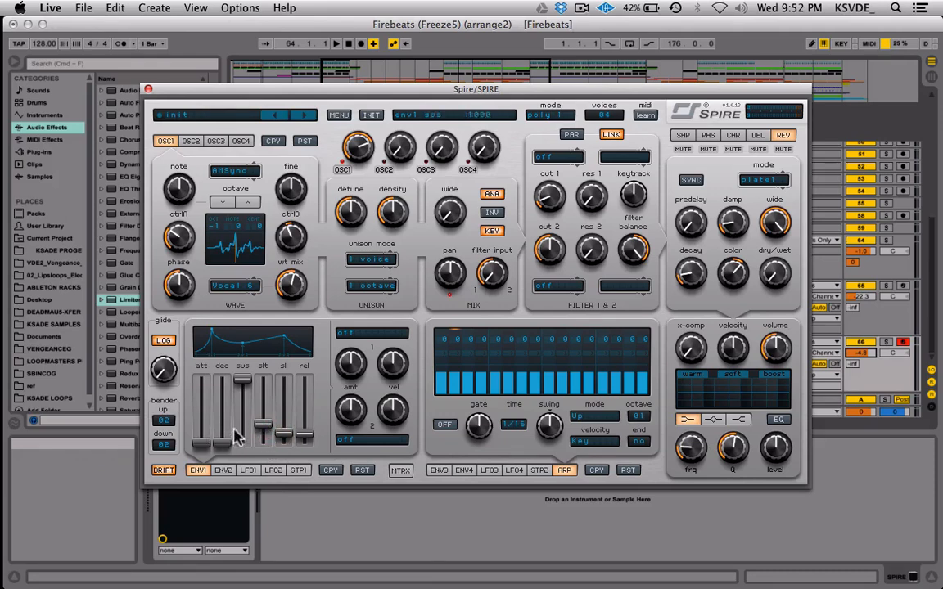
click(162, 471)
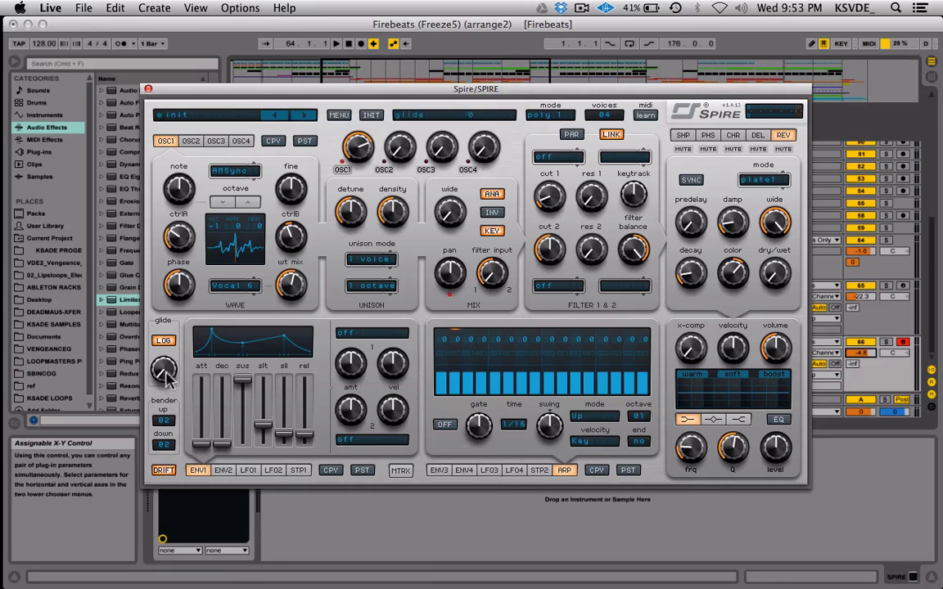
Step: Set the pitch bender range to 12 up and 12 down
click(162, 420)
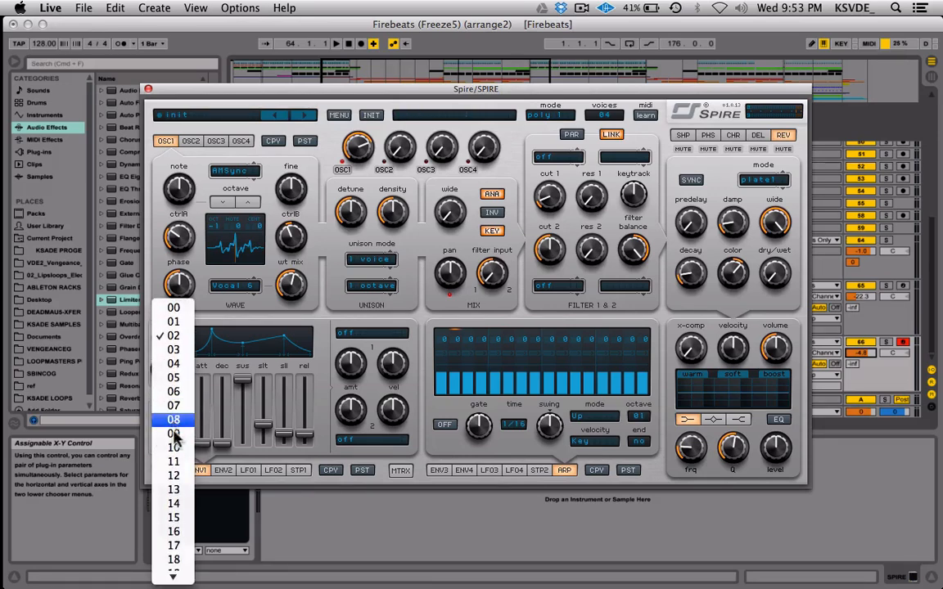
click(177, 475)
click(169, 446)
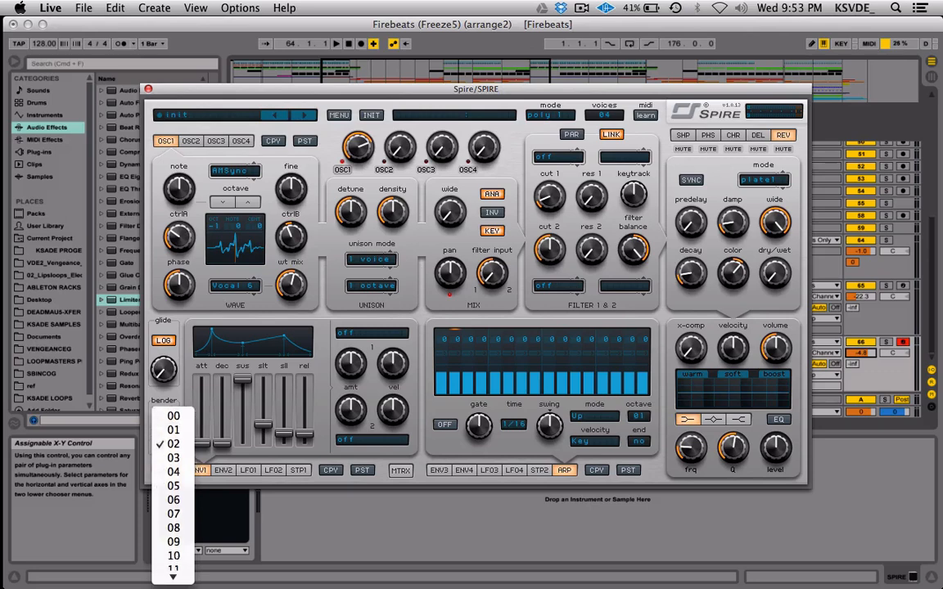
click(177, 488)
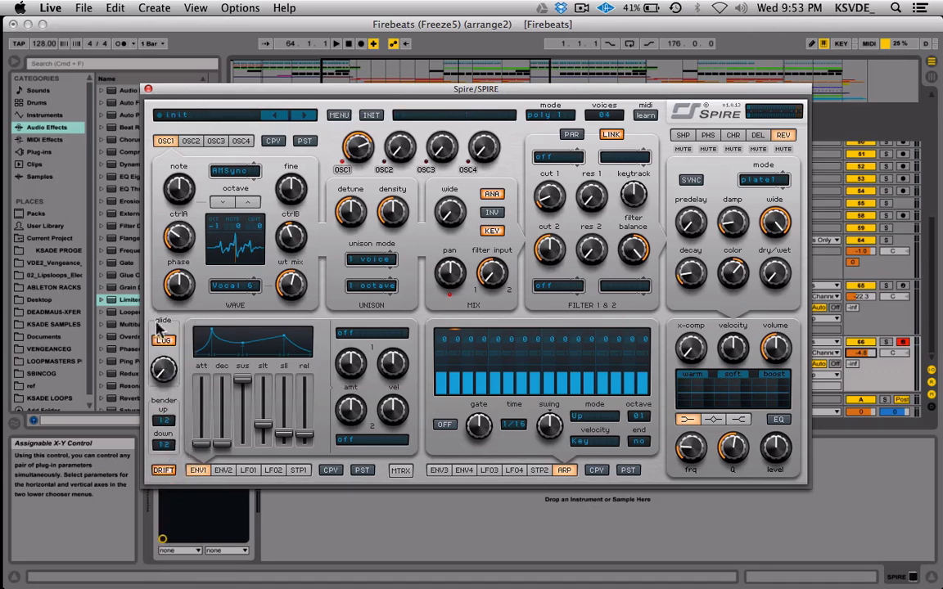
Step: Set the glide to about 220 and the voice mode to mono 2
drag(163, 370, 167, 358)
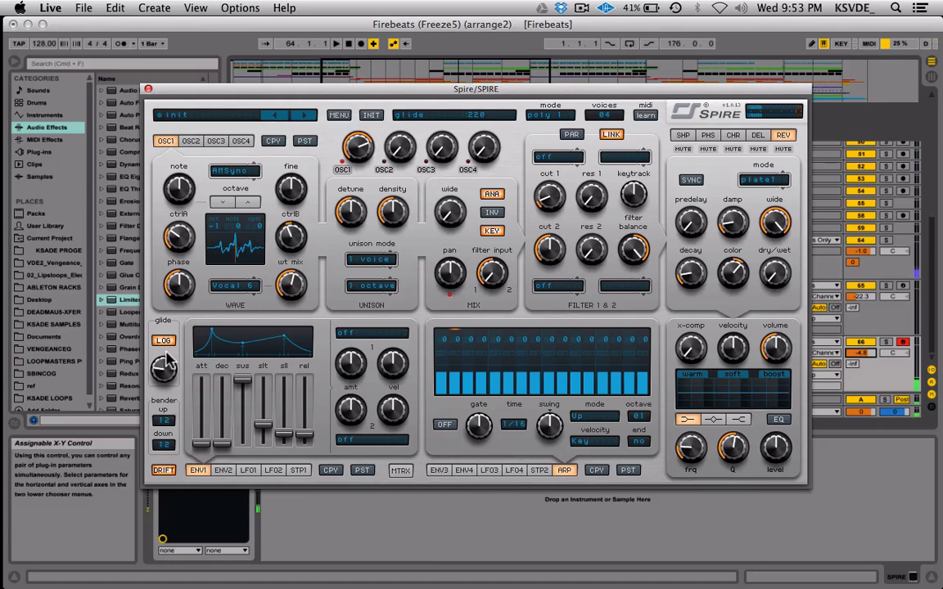
click(550, 115)
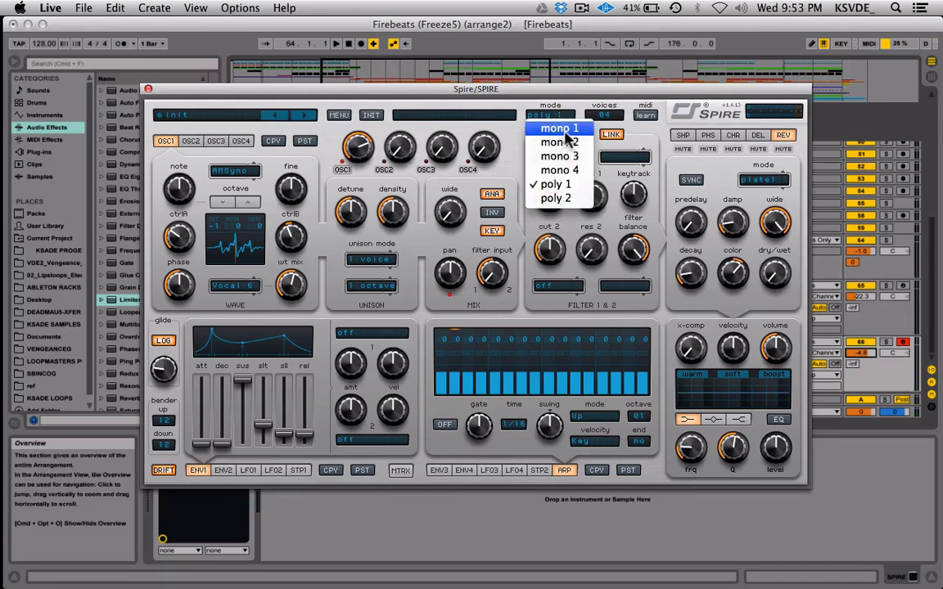
click(554, 143)
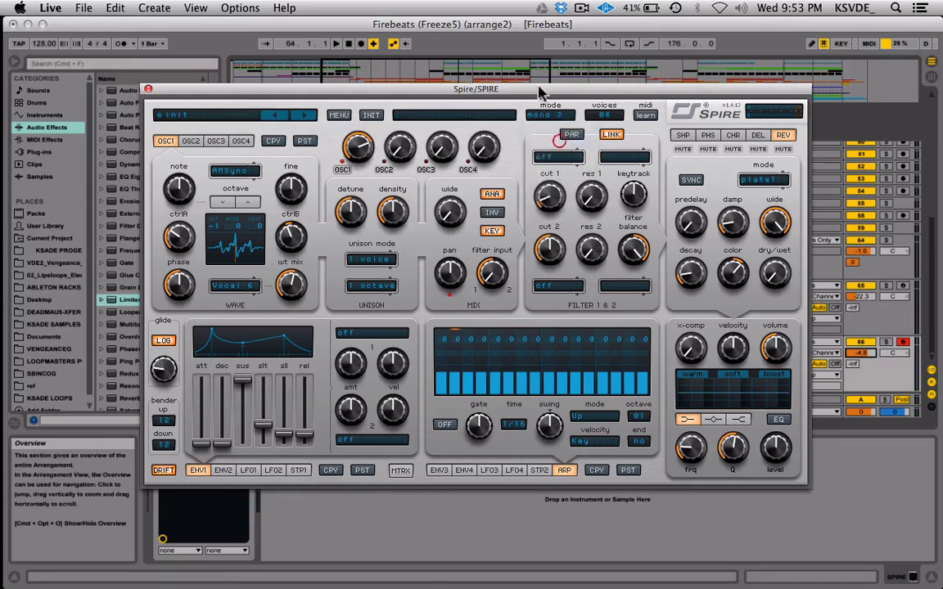
Step: Review the available mono and poly voice modes and the voices setting, keeping mono 2
click(547, 114)
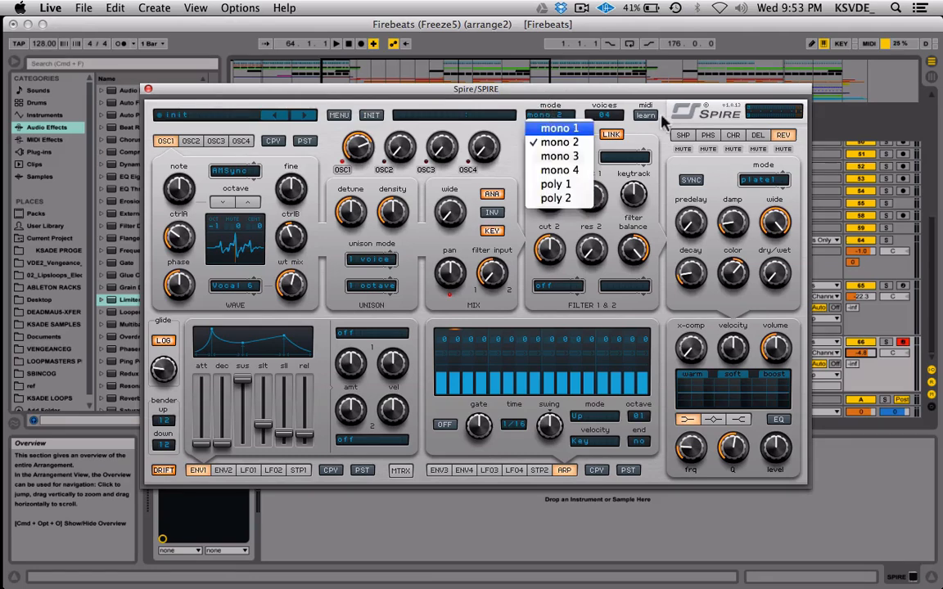
click(605, 113)
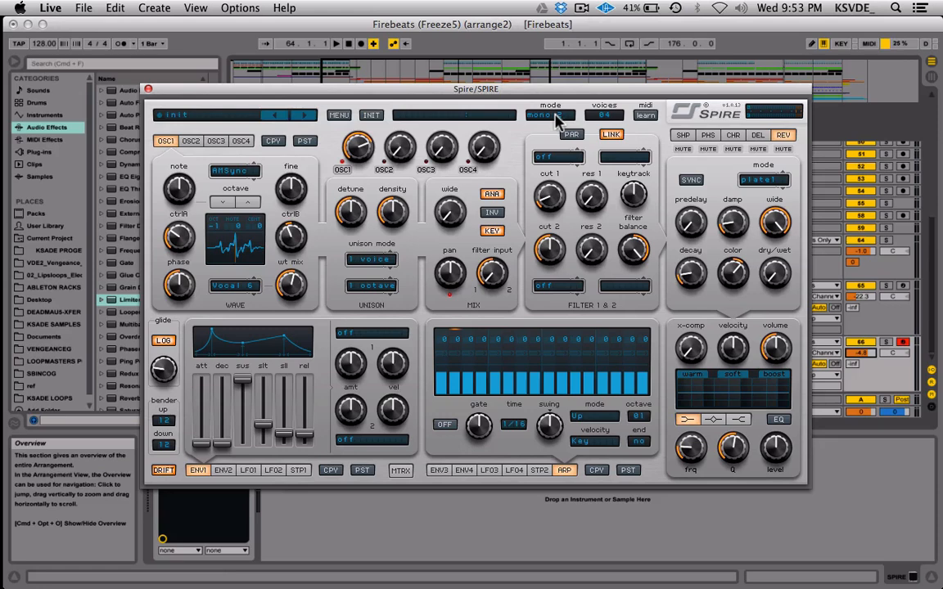
click(554, 117)
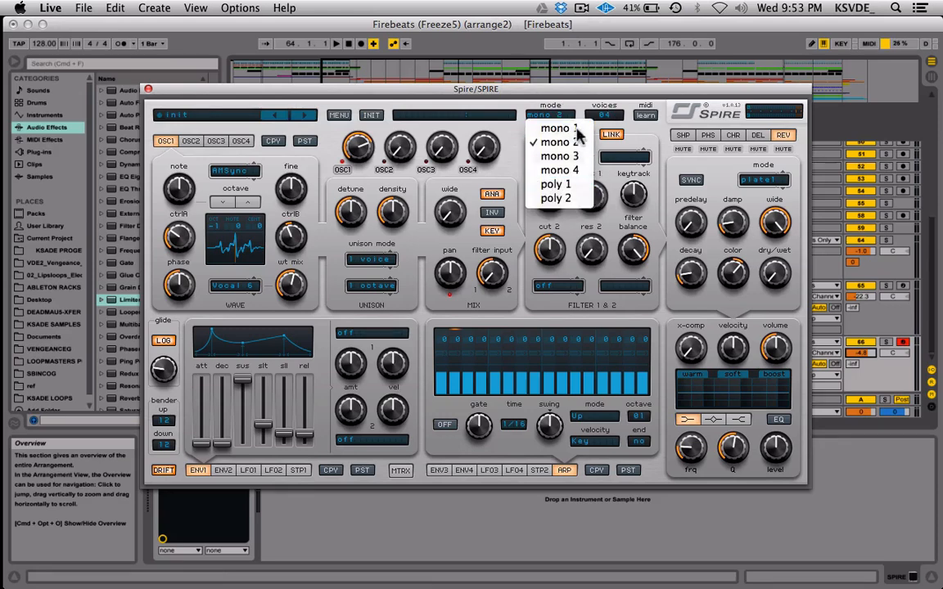
click(555, 140)
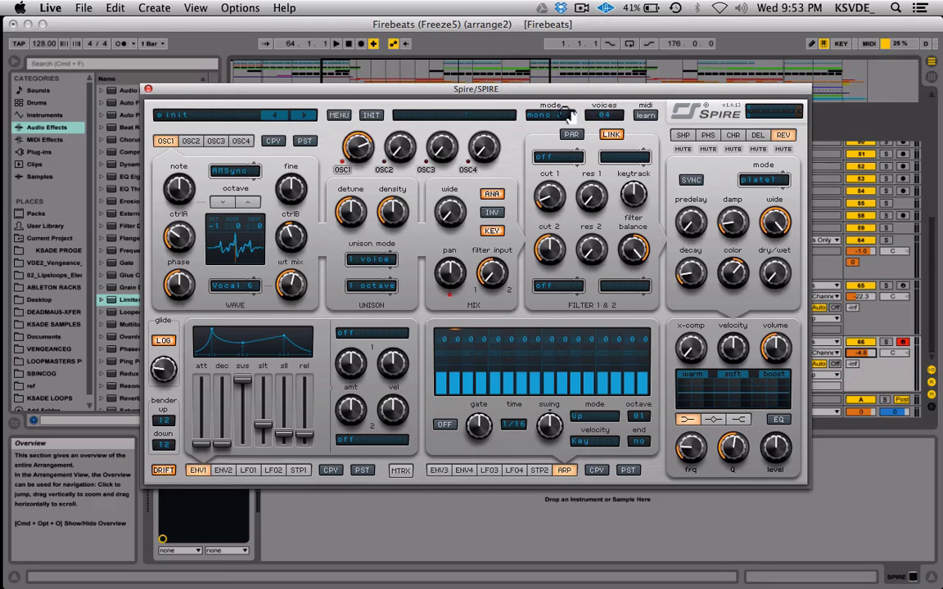
click(541, 115)
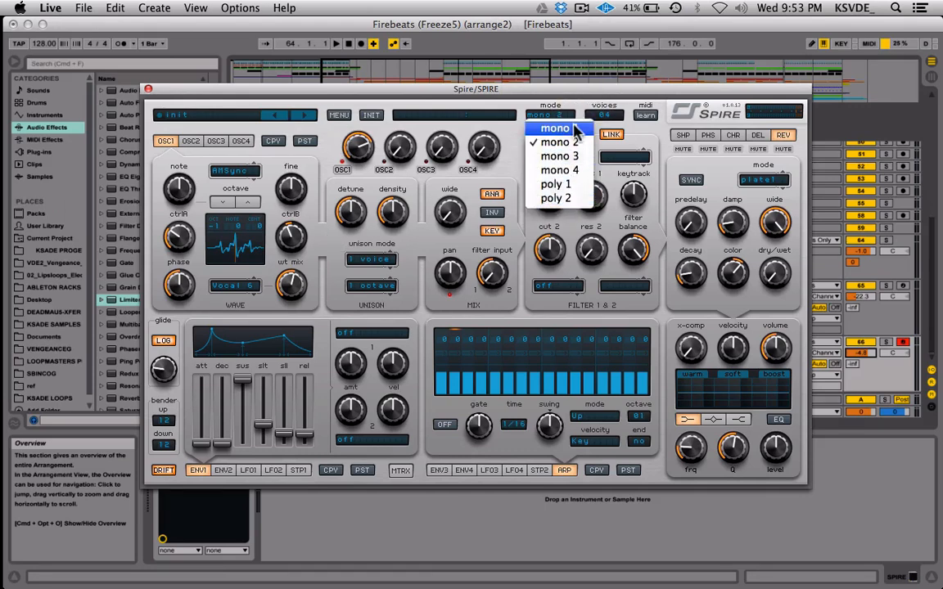
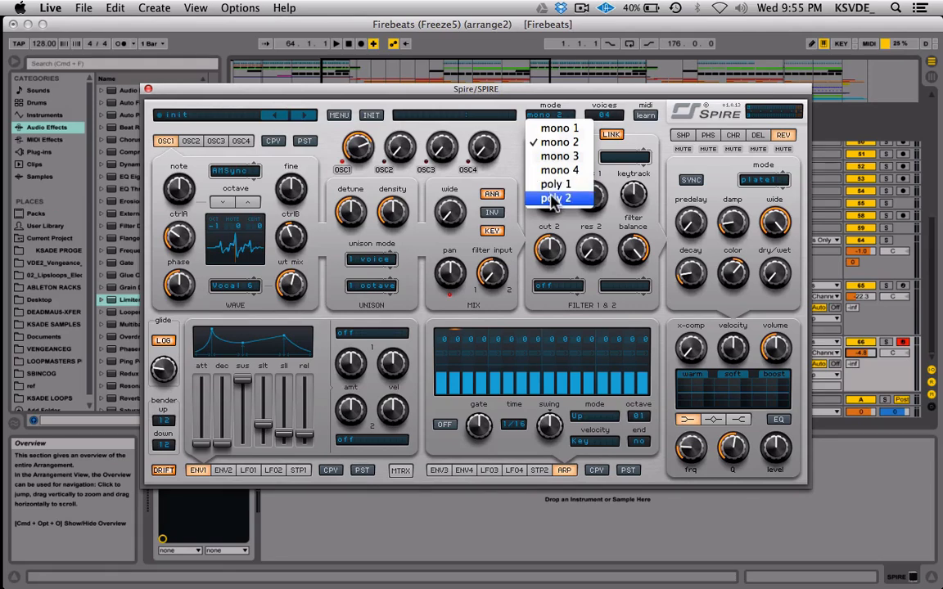
click(634, 143)
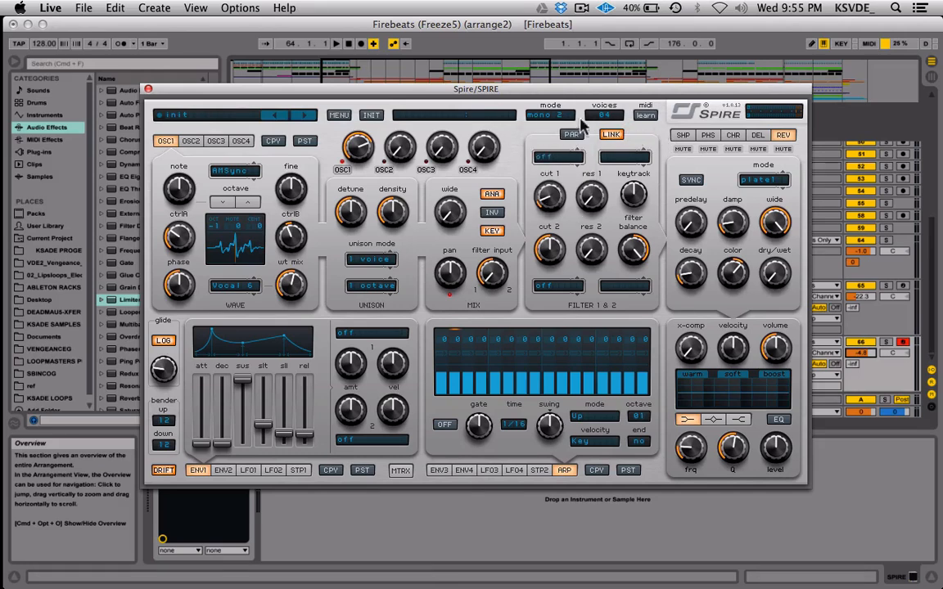
click(564, 115)
click(652, 132)
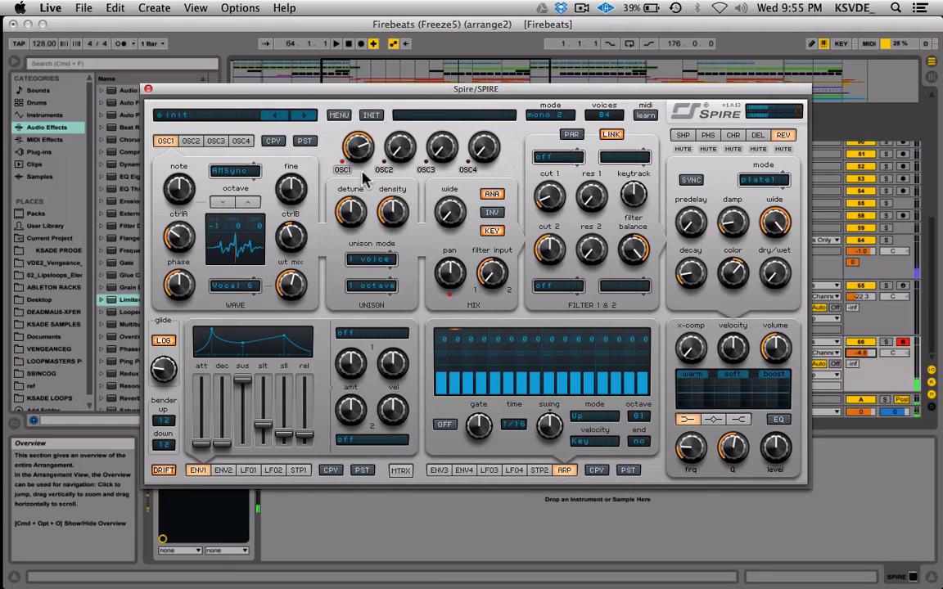
Step: Raise oscillator 1's mixer level to maximum and increase the master volume
drag(360, 153, 364, 96)
drag(781, 321, 798, 312)
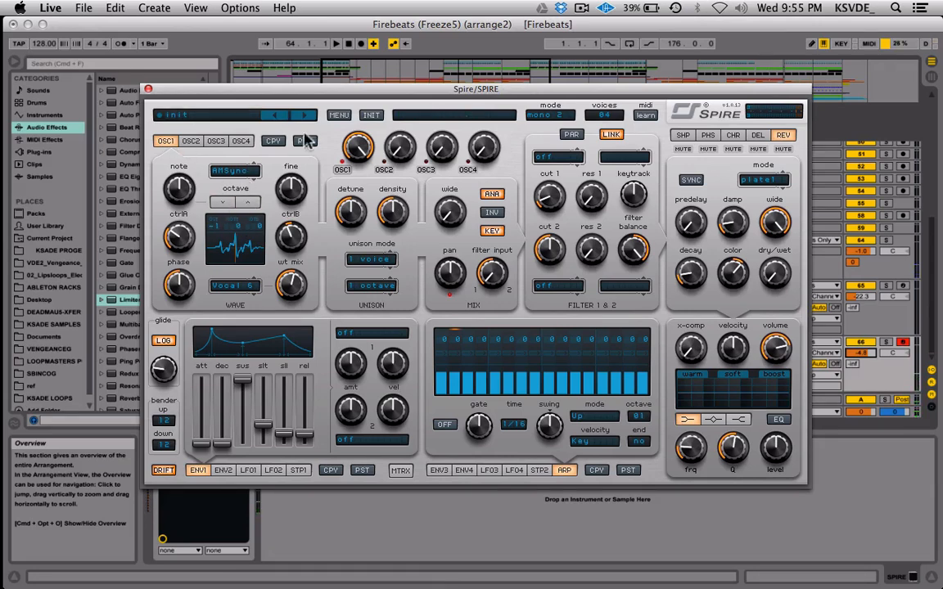
Step: Set oscillator 2's type to FM
click(190, 141)
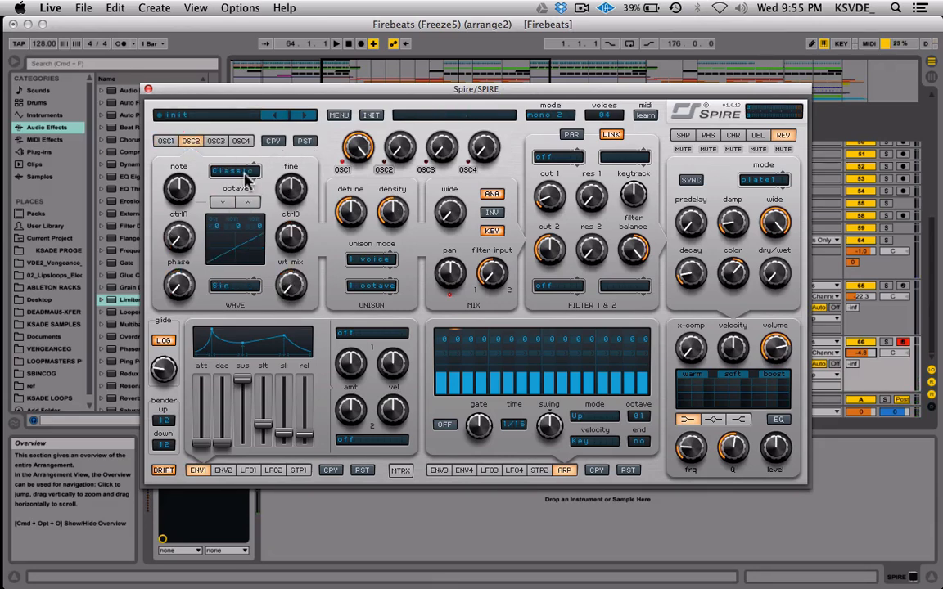
click(233, 170)
click(242, 217)
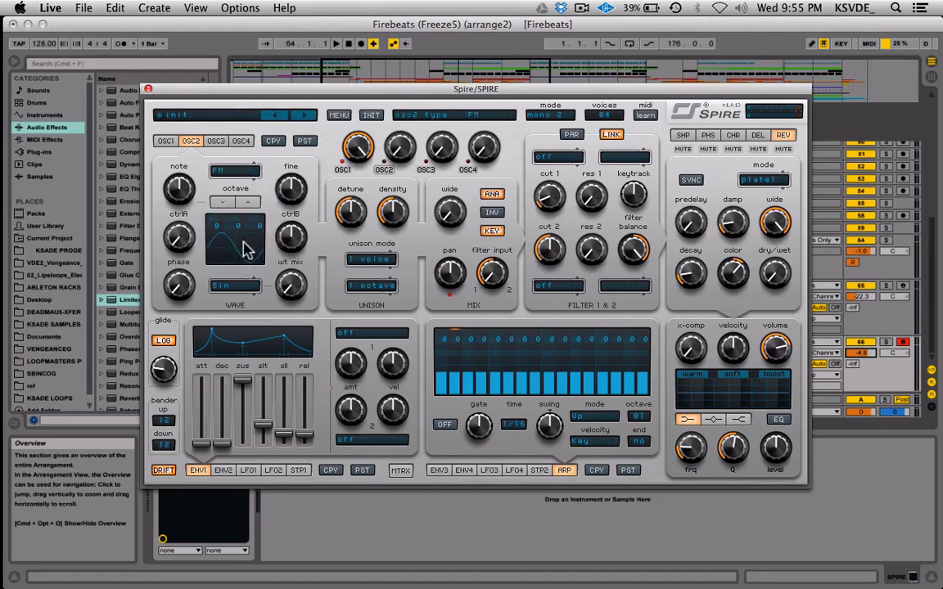
Step: Choose the Vocal 1 waveform for oscillator 2 and raise its mixer level to about 729
click(243, 294)
click(236, 305)
click(241, 286)
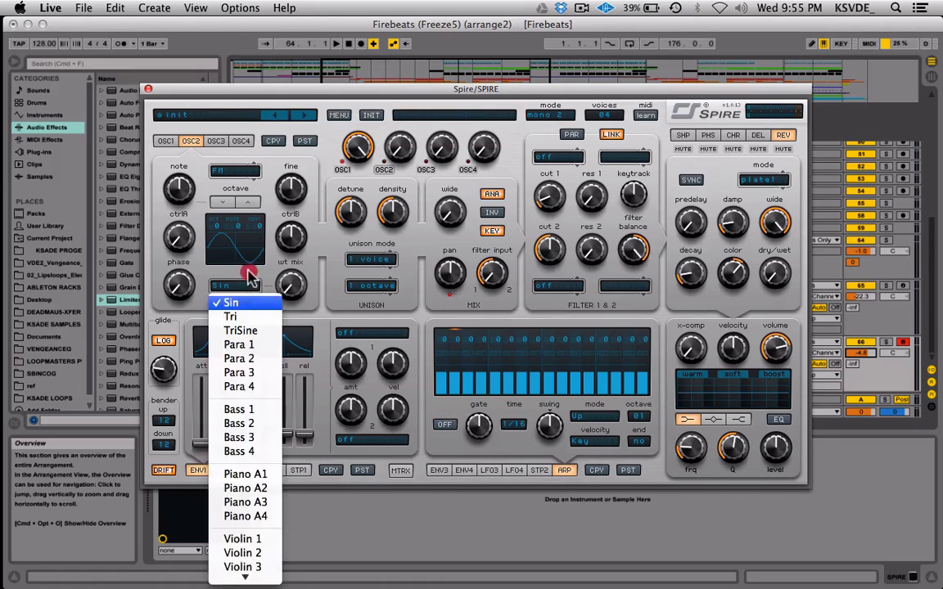
click(248, 272)
drag(249, 280, 257, 205)
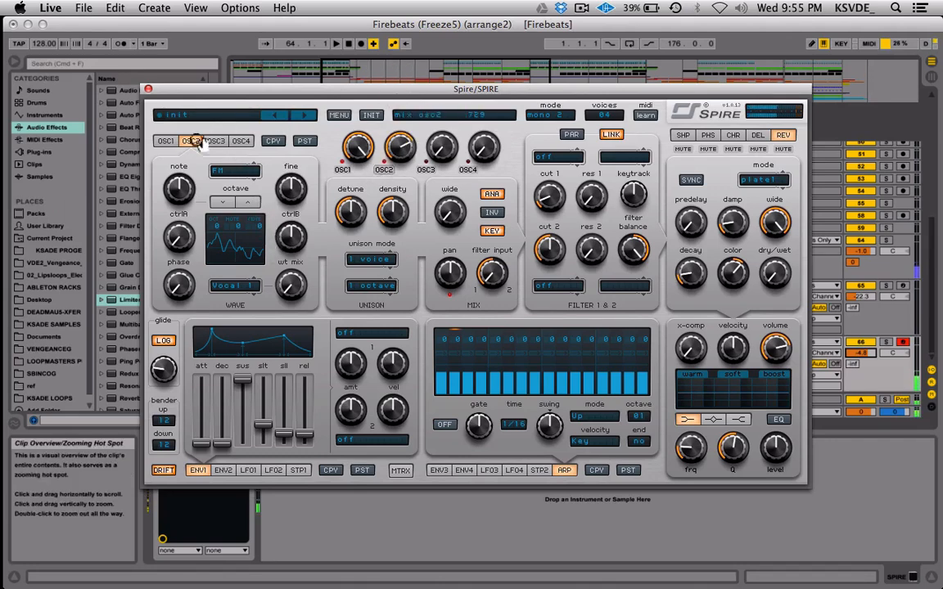
Step: Mute oscillator 1 and try out oscillator 2's ctrlA and ctrlB amounts, returning ctrlB to 500
click(345, 170)
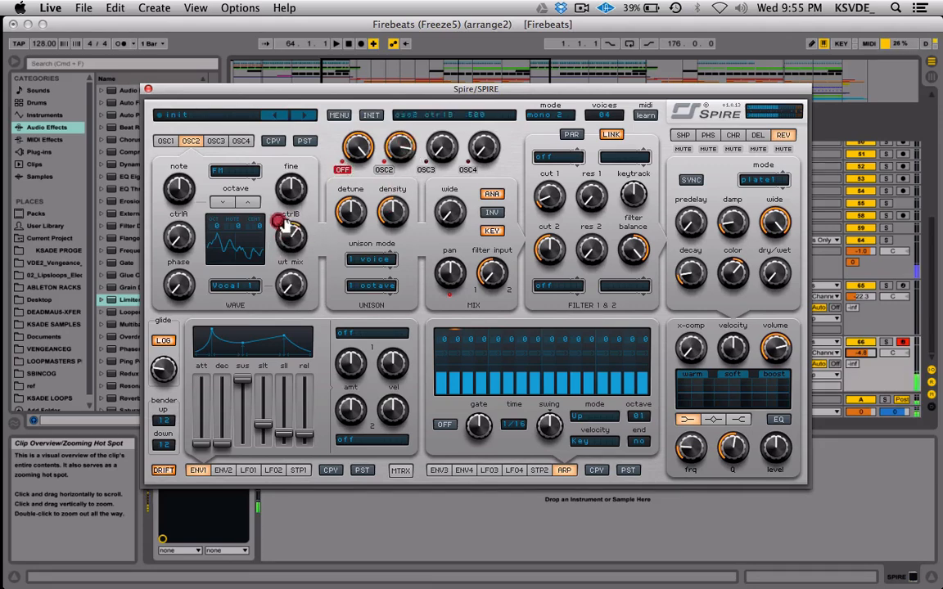
drag(284, 232, 293, 176)
drag(179, 233, 179, 185)
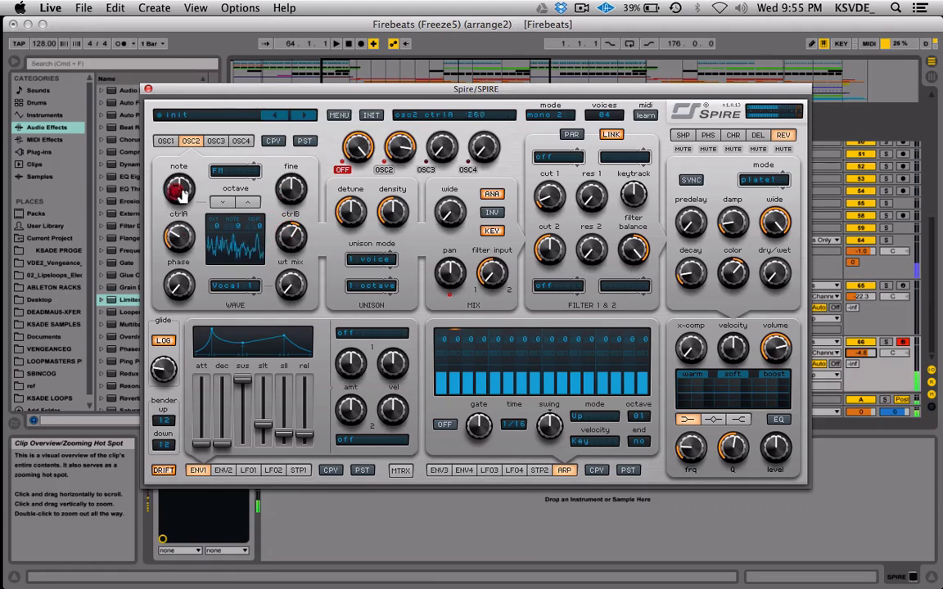
drag(183, 236, 196, 421)
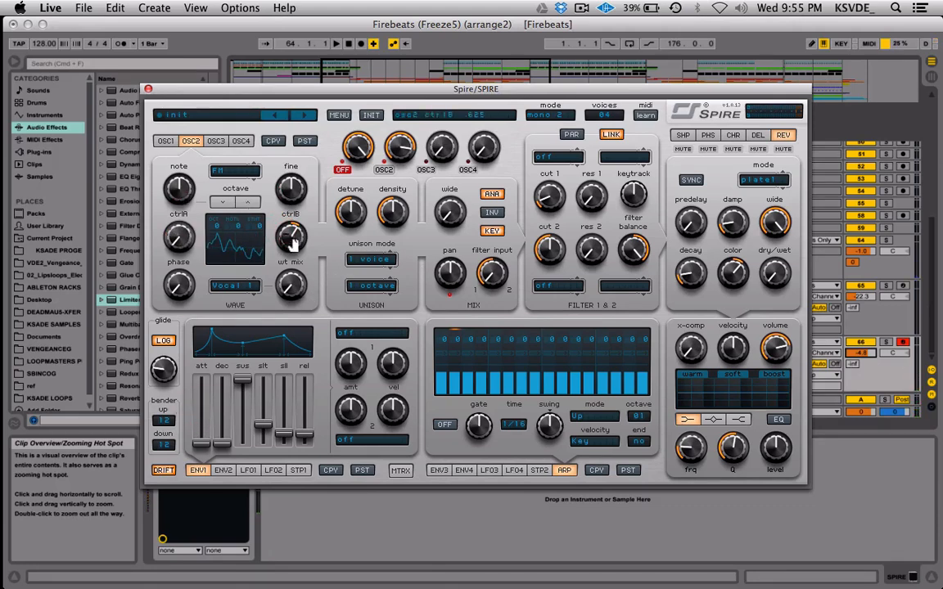
mouse_move(292, 242)
mouse_down()
mouse_move(293, 250)
mouse_move(295, 231)
mouse_up()
Step: Shape oscillator 2 with a slightly raised wt mix, a ctrlA just above halfway and octave -1
drag(291, 276, 307, 203)
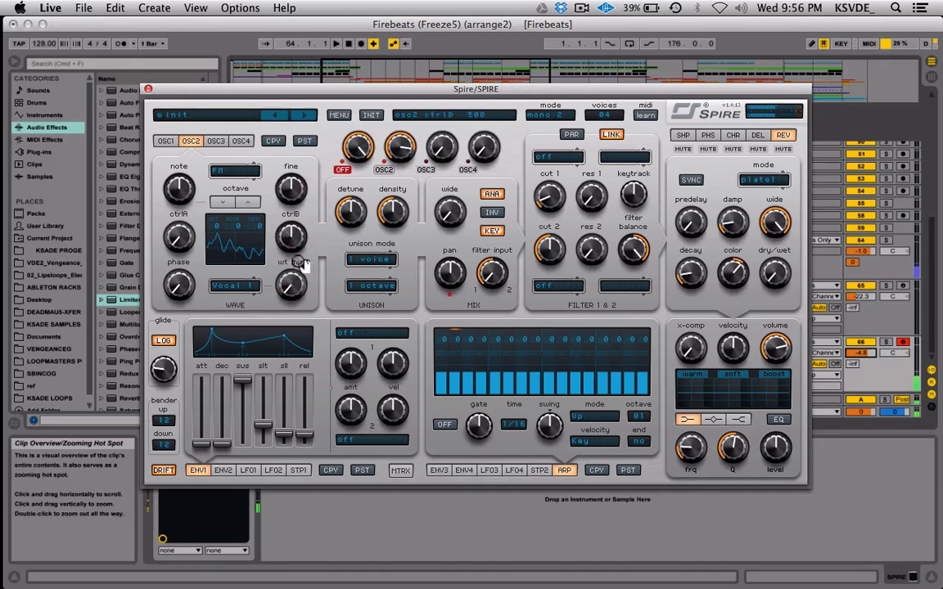
drag(285, 291, 284, 245)
drag(178, 234, 198, 205)
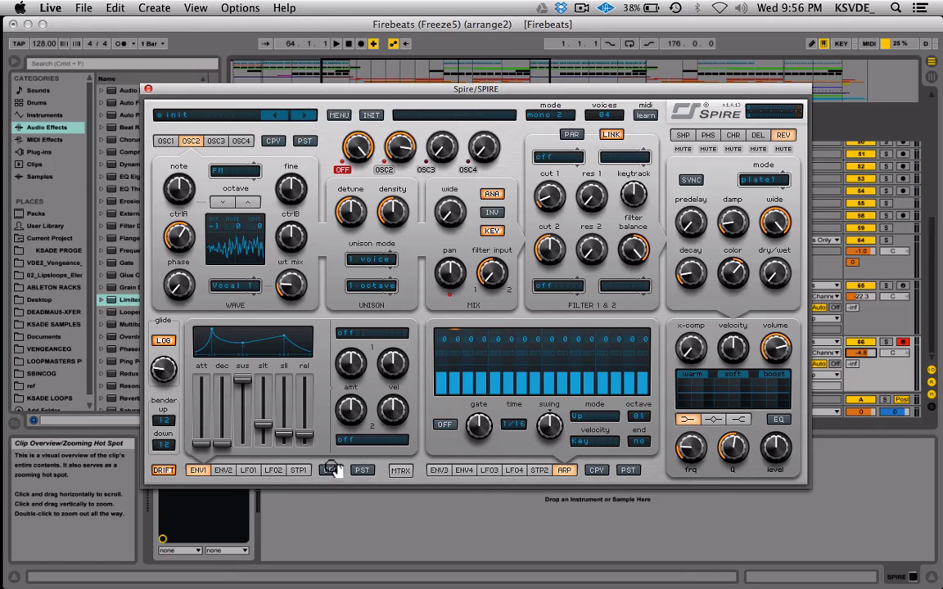
Step: Raise envelope 1's decay to maximum
click(250, 471)
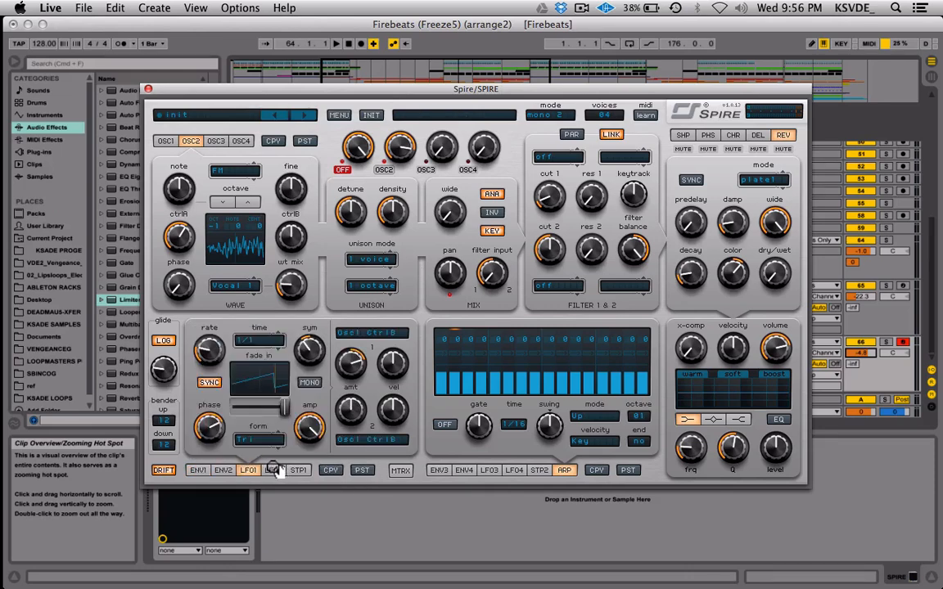
click(196, 471)
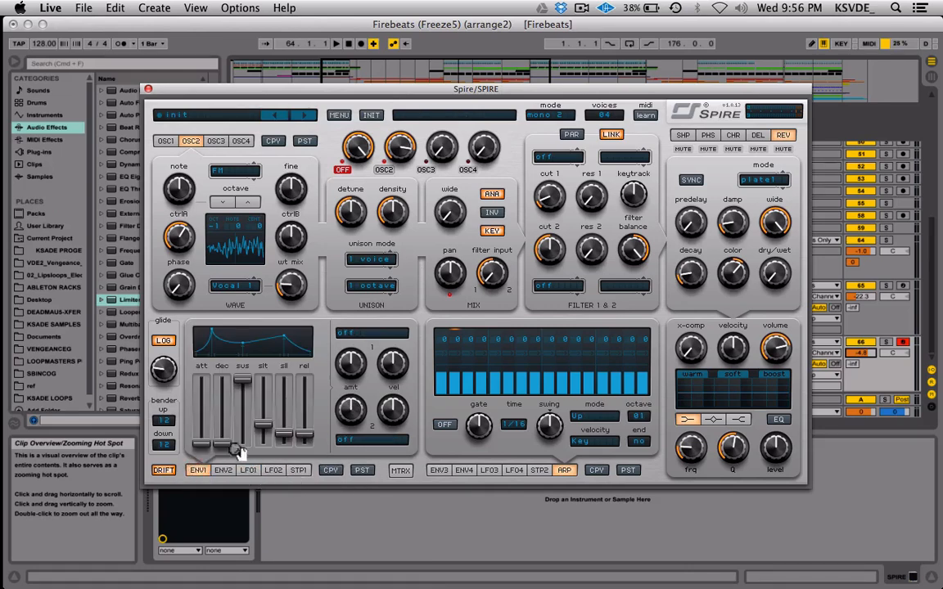
drag(235, 449, 185, 328)
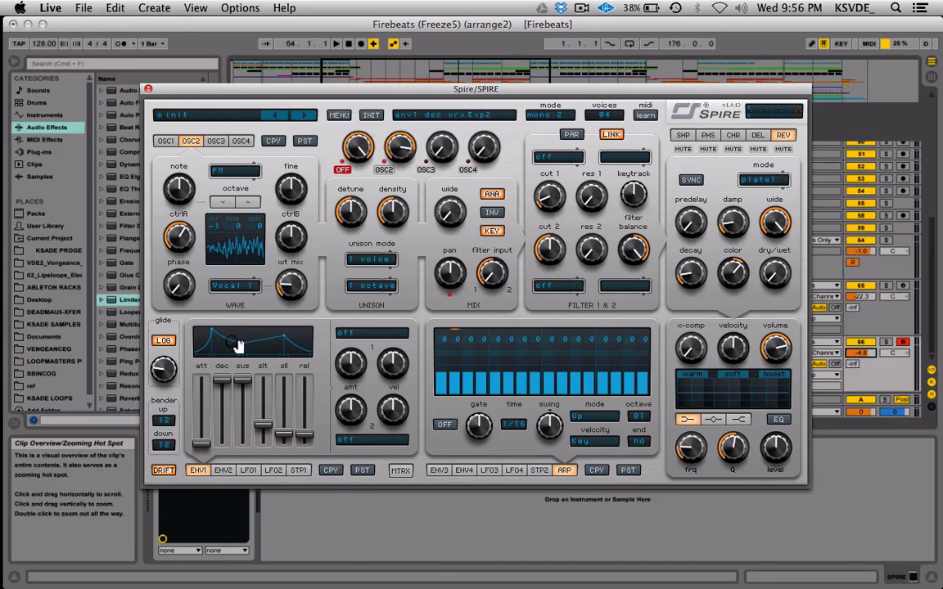
mouse_move(239, 346)
mouse_down()
mouse_move(224, 343)
mouse_move(271, 342)
mouse_move(233, 337)
mouse_move(257, 355)
mouse_move(222, 342)
mouse_up()
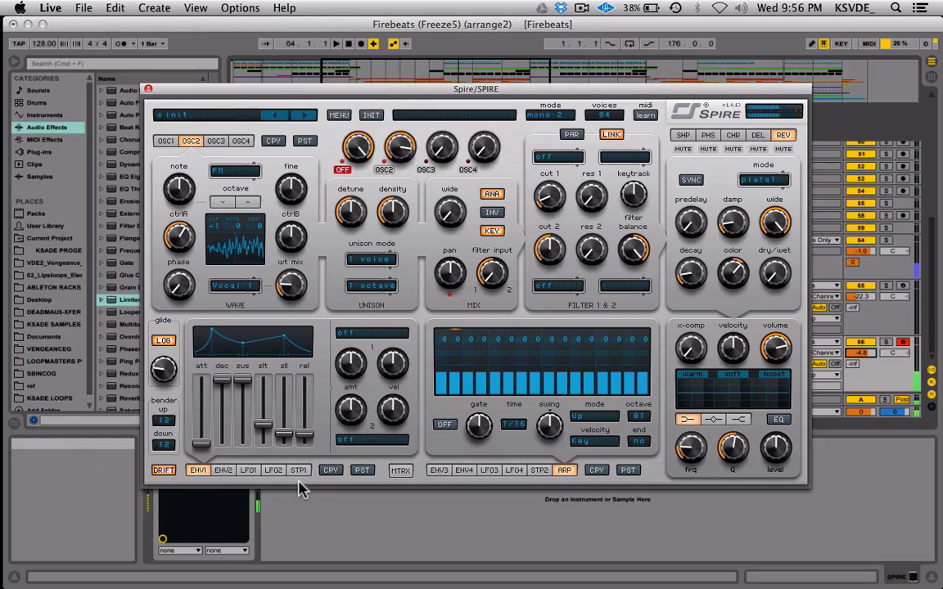
Step: Assign LFO 1's second modulation target to Osc2 CtrlA and raise its amount
click(249, 478)
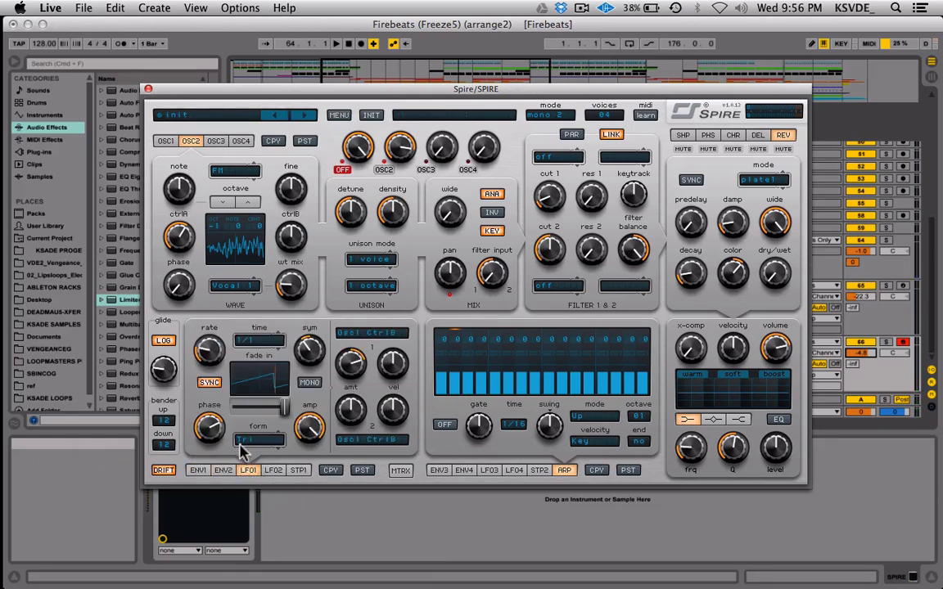
click(381, 442)
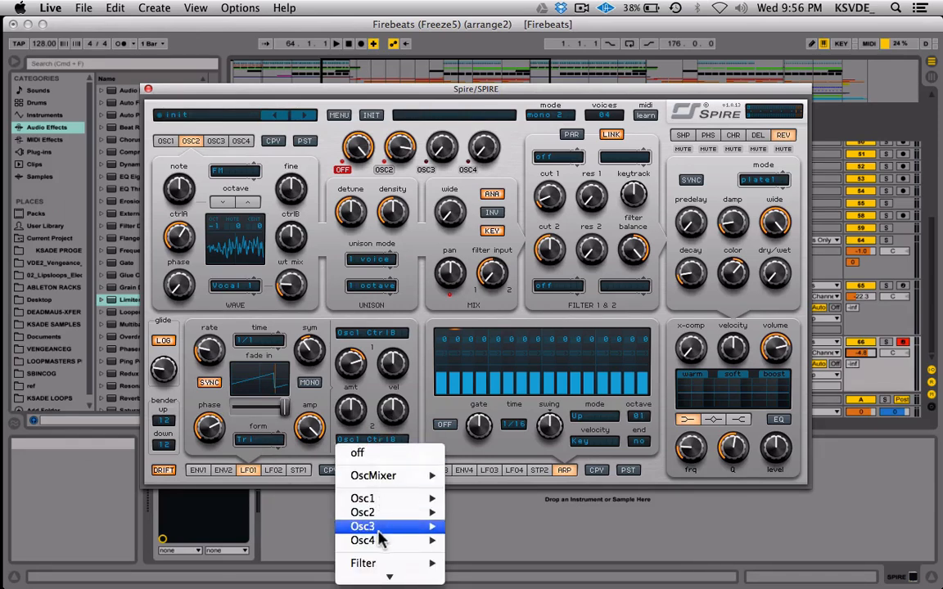
mouse_move(372, 513)
click(492, 464)
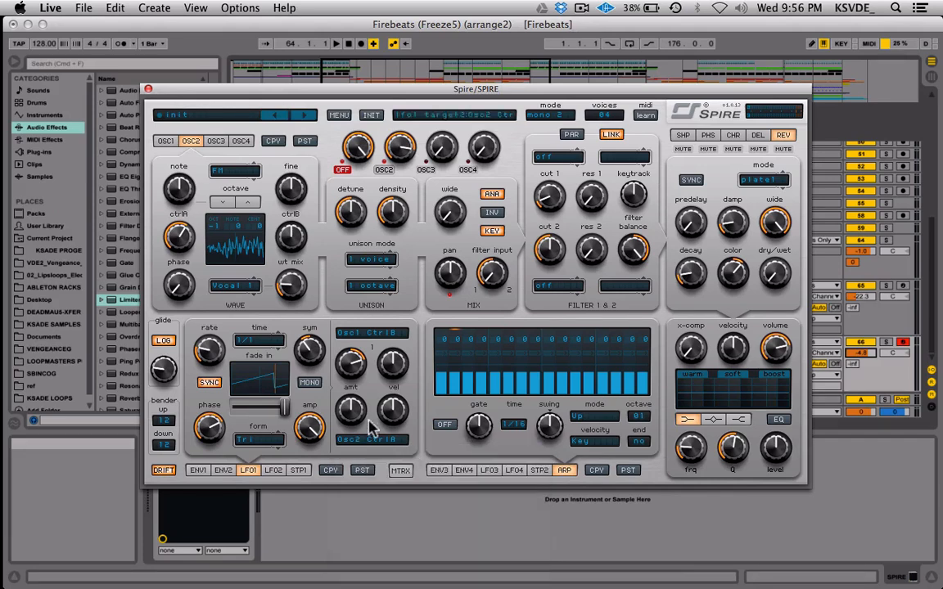
drag(353, 415, 375, 390)
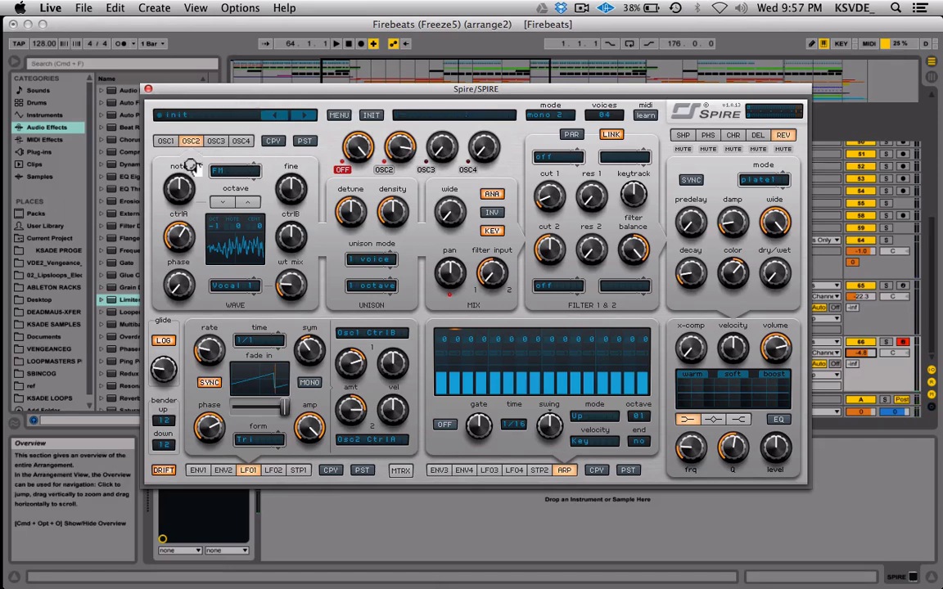
Step: Unmute oscillator 1 and raise oscillator 2's mixer level to about 894
click(165, 140)
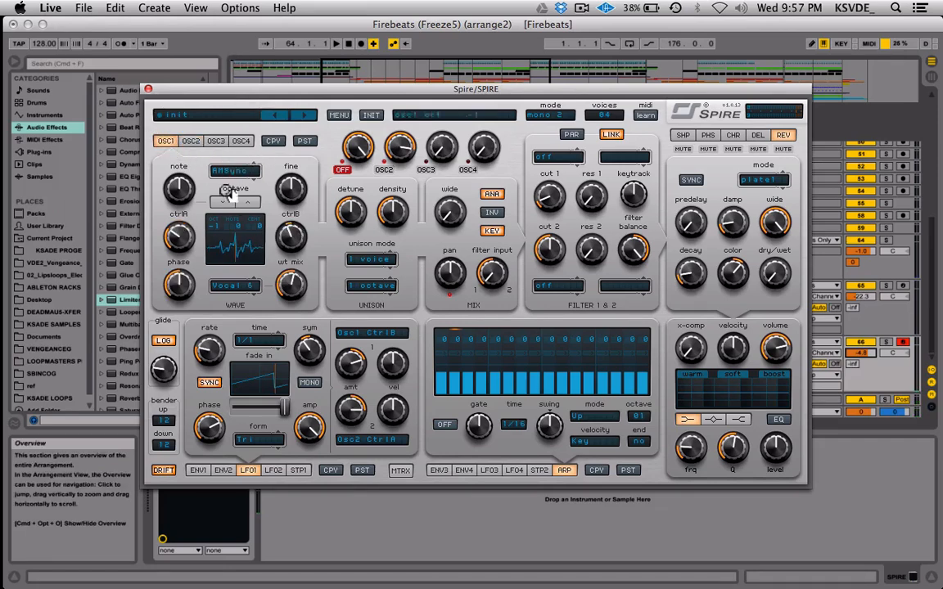
click(190, 142)
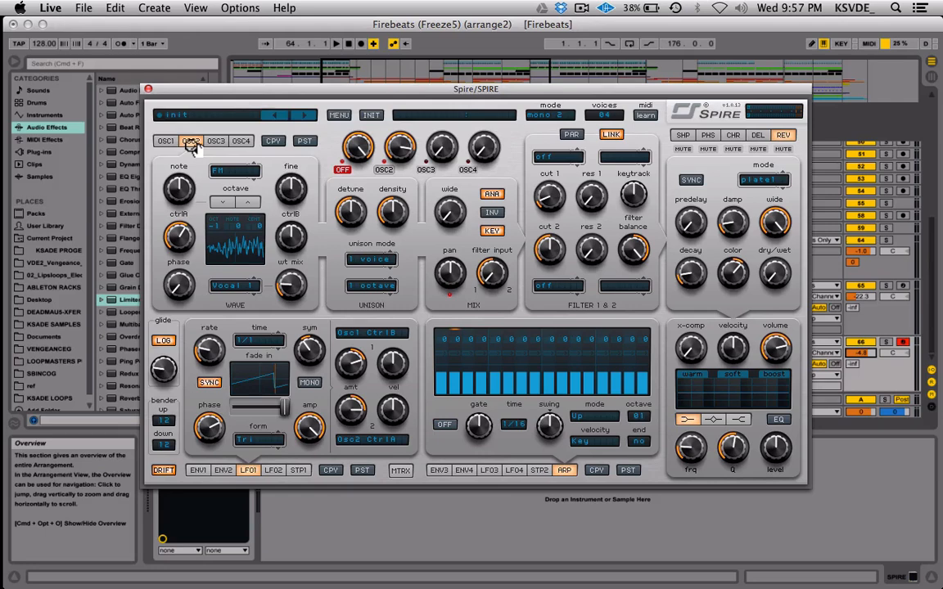
click(342, 170)
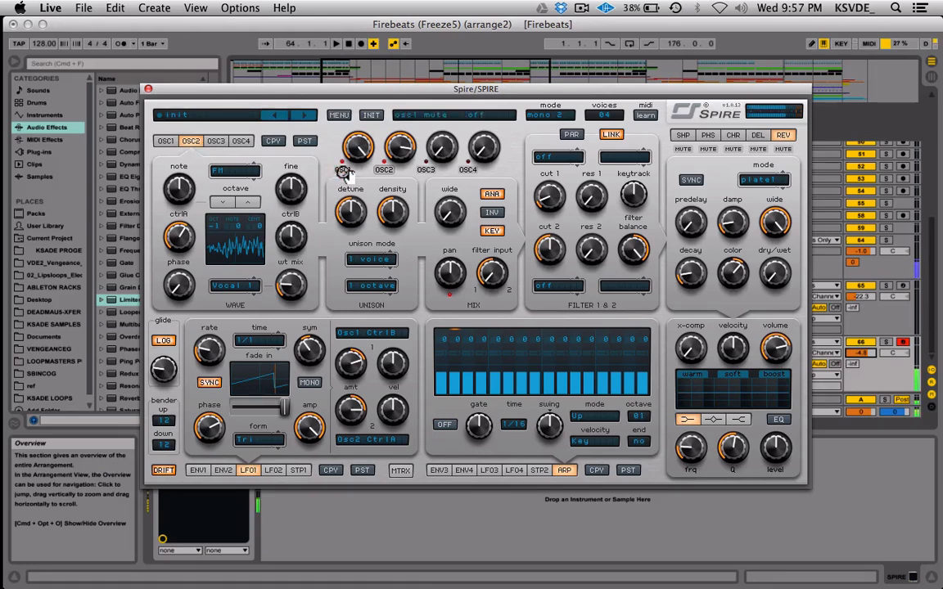
mouse_move(409, 151)
mouse_down()
mouse_move(415, 191)
mouse_move(419, 160)
mouse_move(417, 167)
mouse_up()
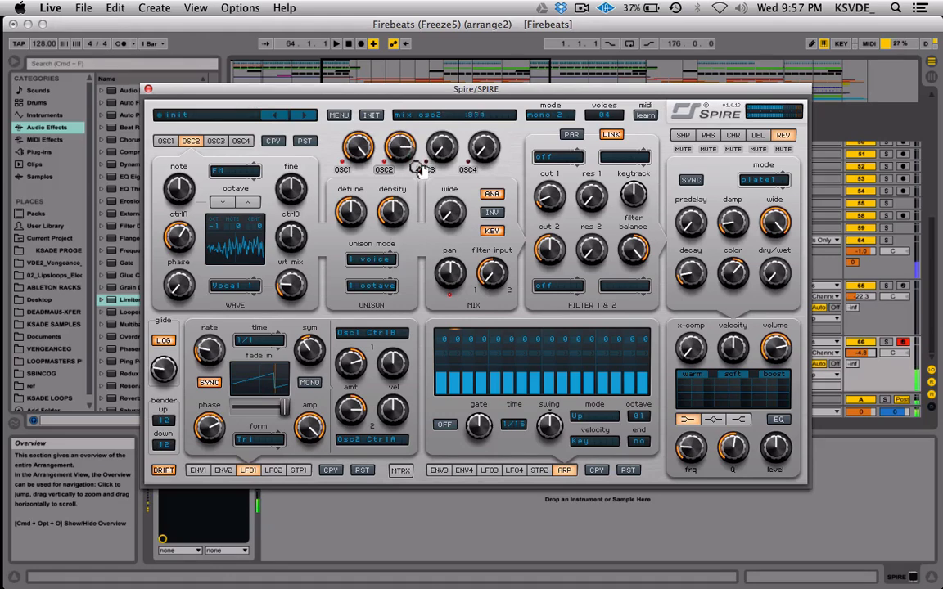
Step: Mute oscillator 2 and set oscillator 1's unison mode to 3 voices
click(396, 170)
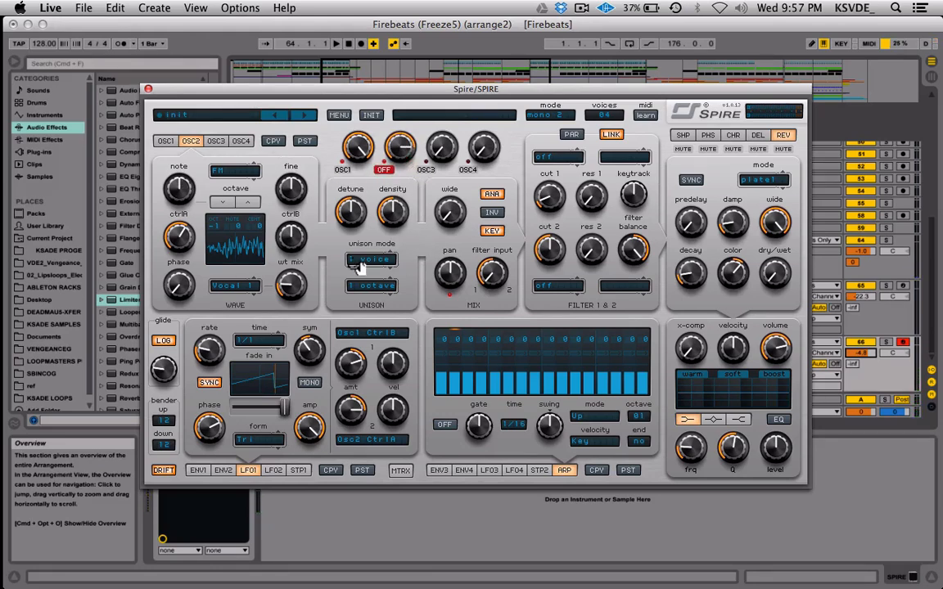
click(165, 140)
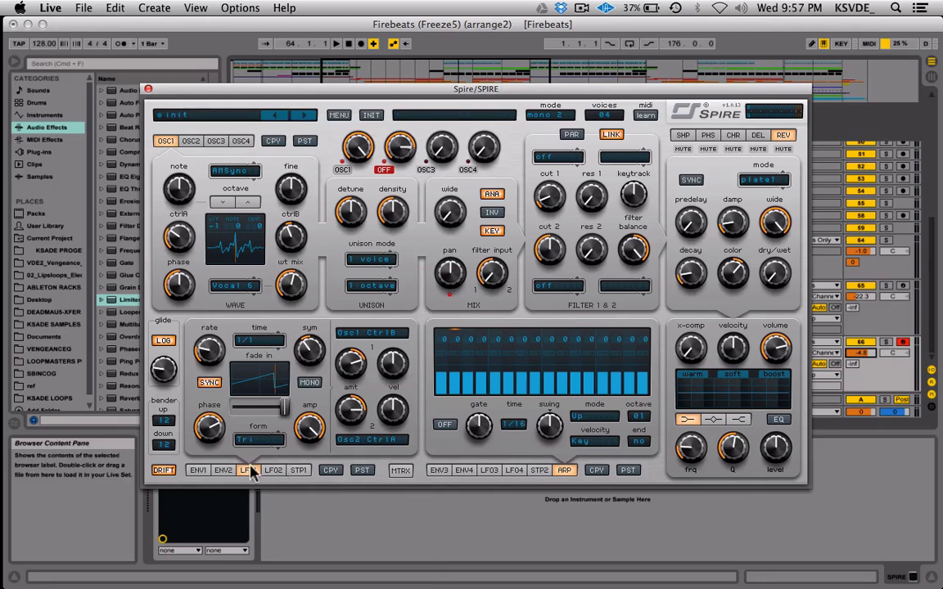
click(391, 262)
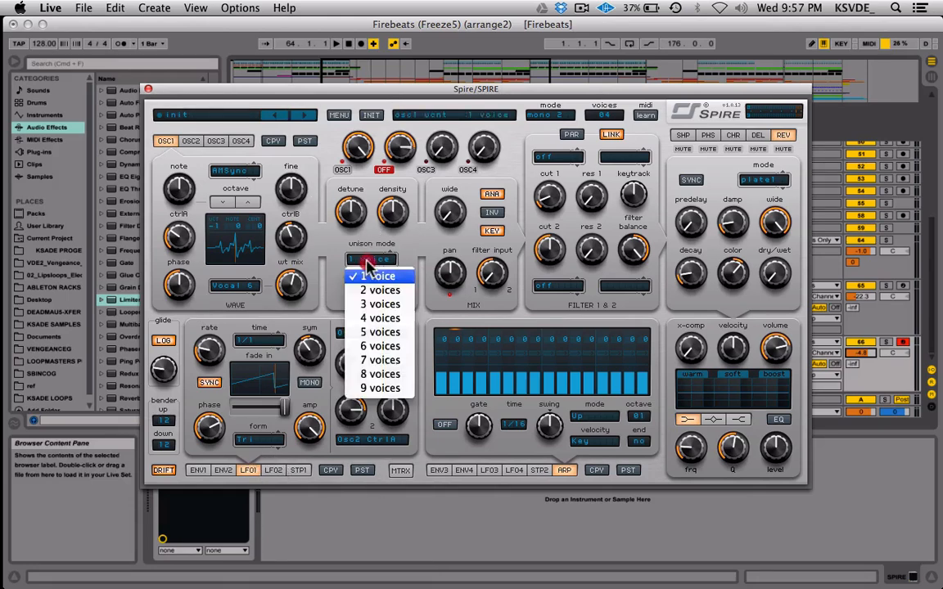
click(391, 262)
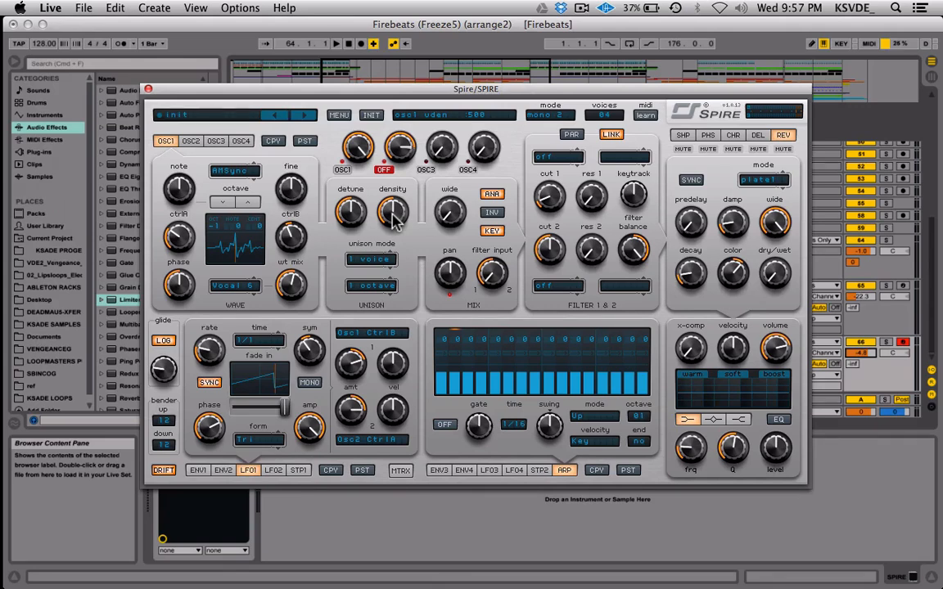
drag(388, 267, 398, 230)
click(383, 259)
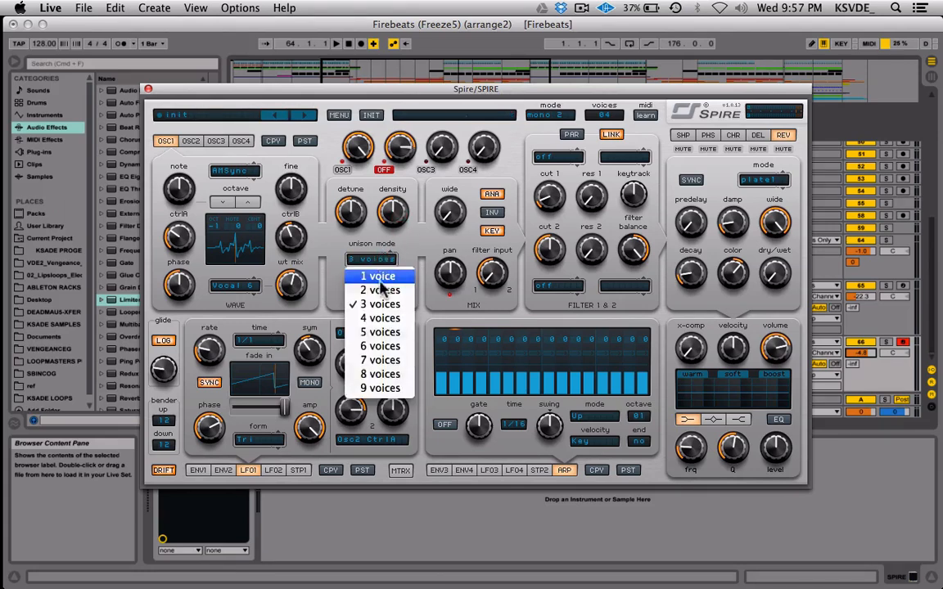
click(379, 229)
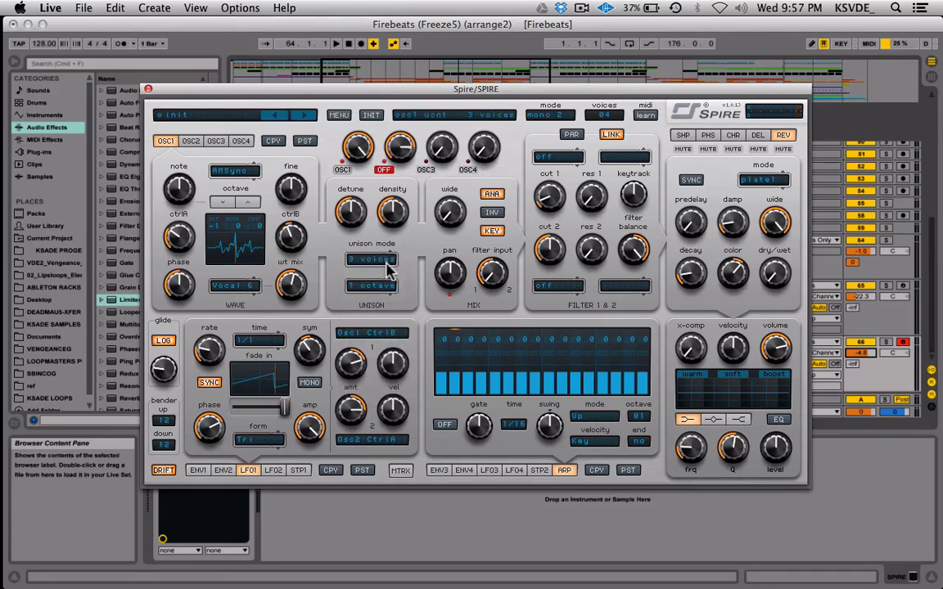
Step: Try different unison detune and density amounts on oscillator 1, settling on low detune and high density
drag(355, 213, 357, 246)
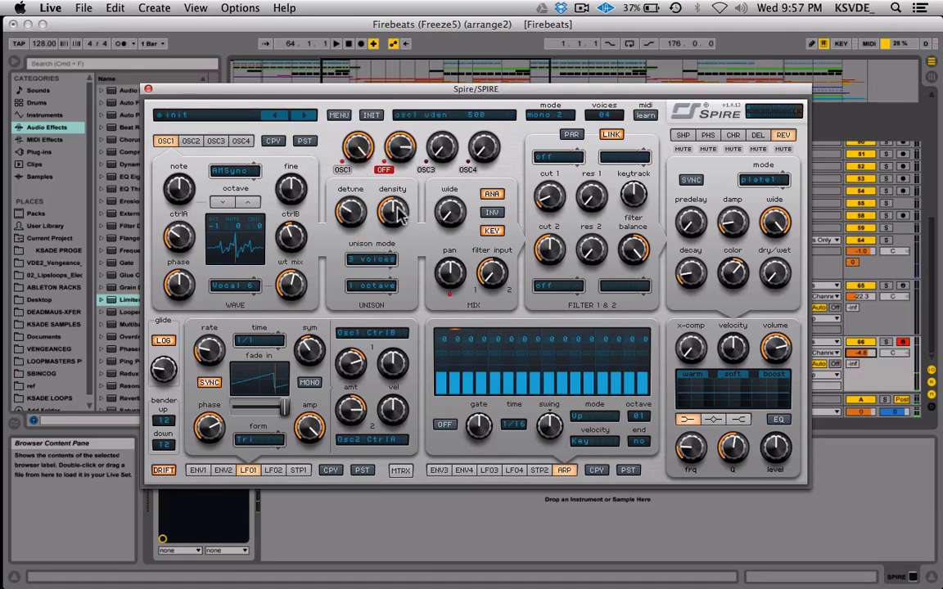
drag(396, 210, 399, 189)
drag(390, 211, 380, 273)
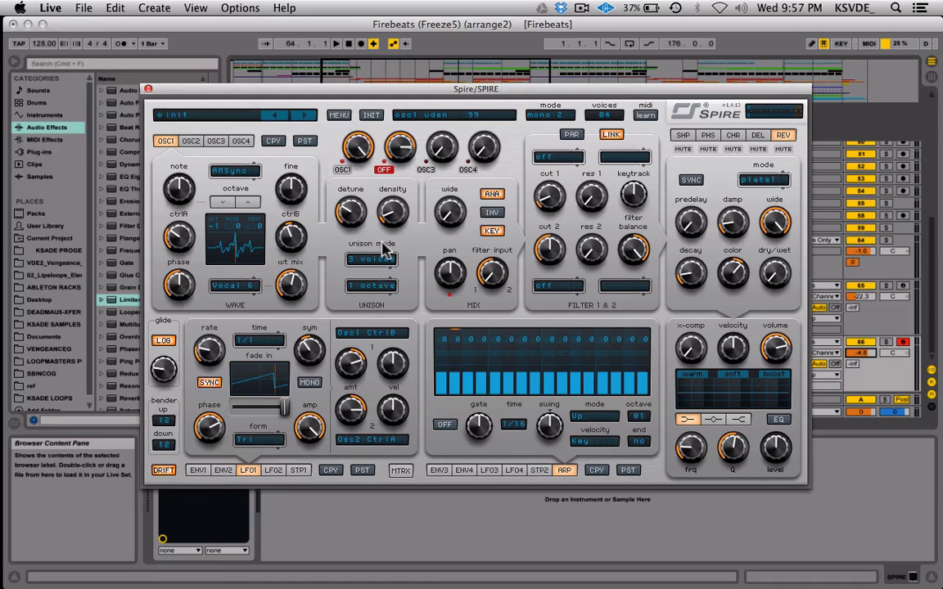
drag(391, 217, 406, 124)
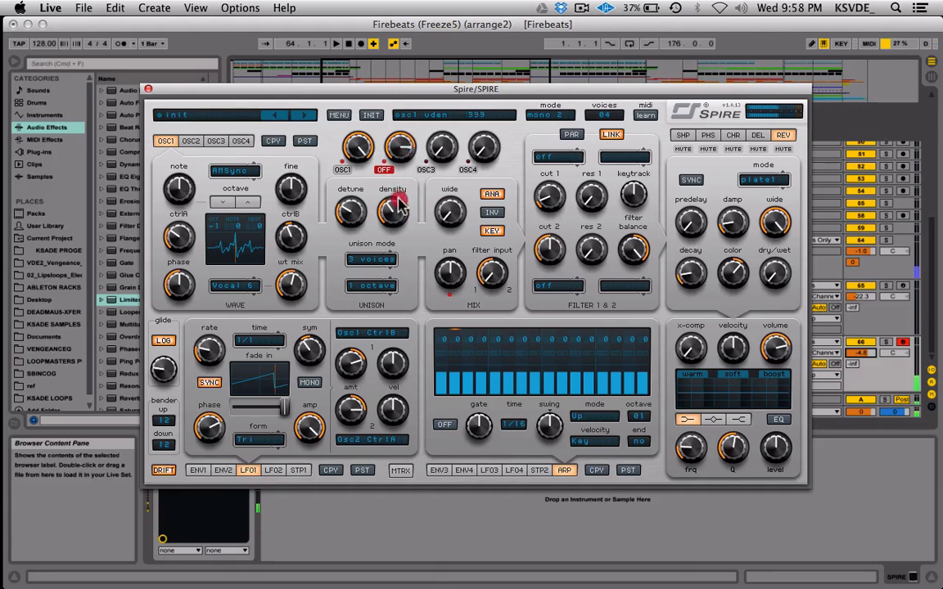
drag(353, 185, 378, 167)
drag(387, 215, 391, 169)
drag(393, 216, 394, 171)
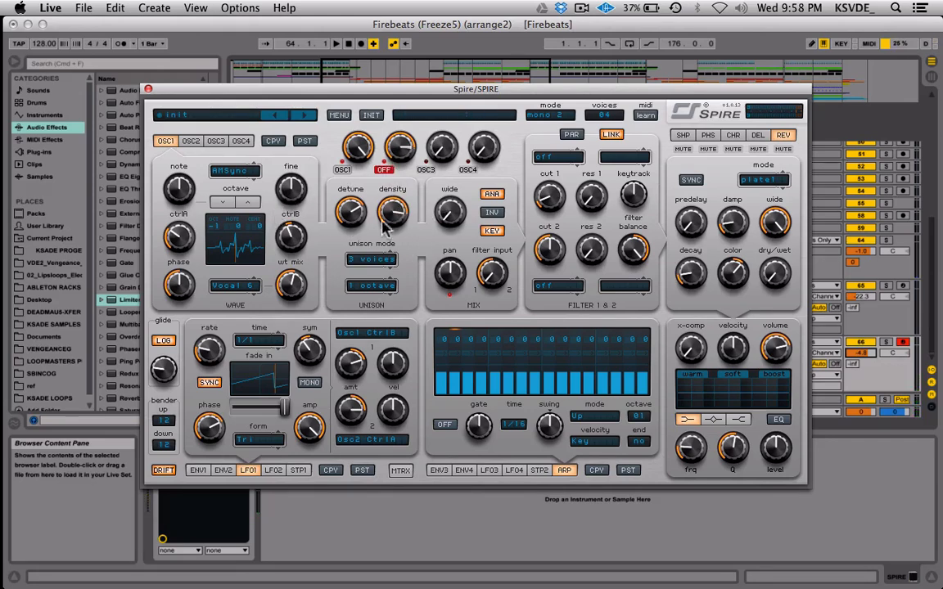
drag(352, 215, 353, 282)
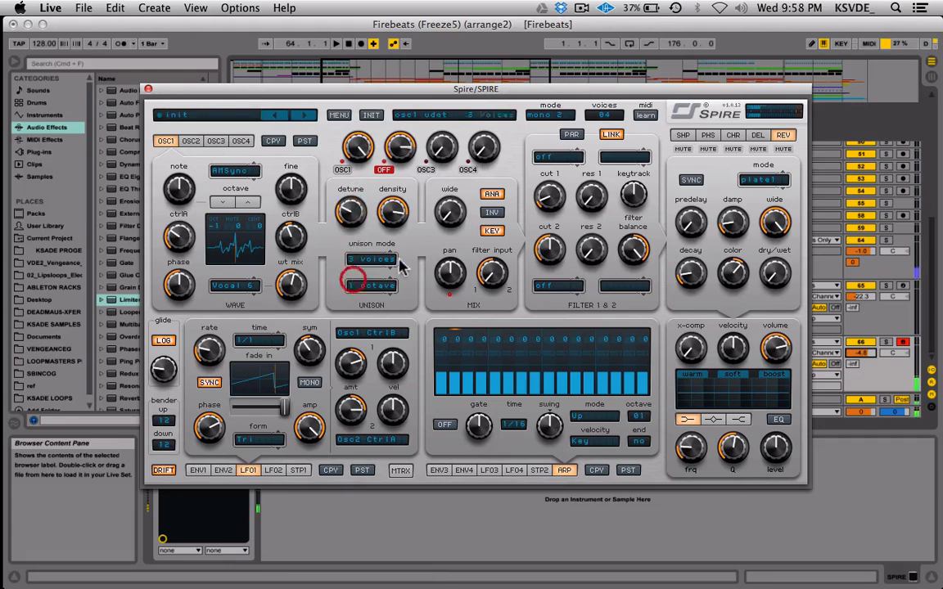
Step: Review oscillator 1's unison octave and chord options, keeping 1 octave
click(360, 286)
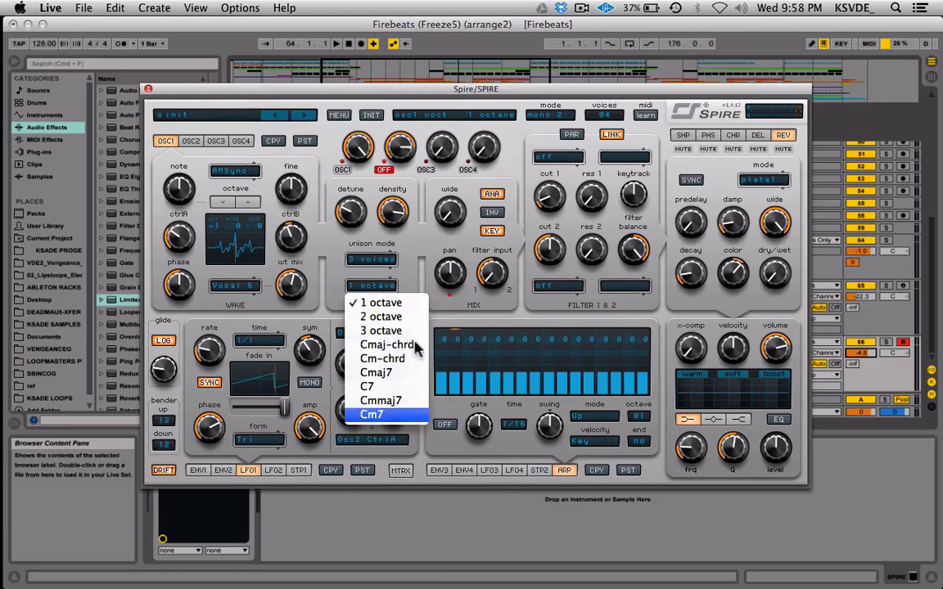
click(401, 270)
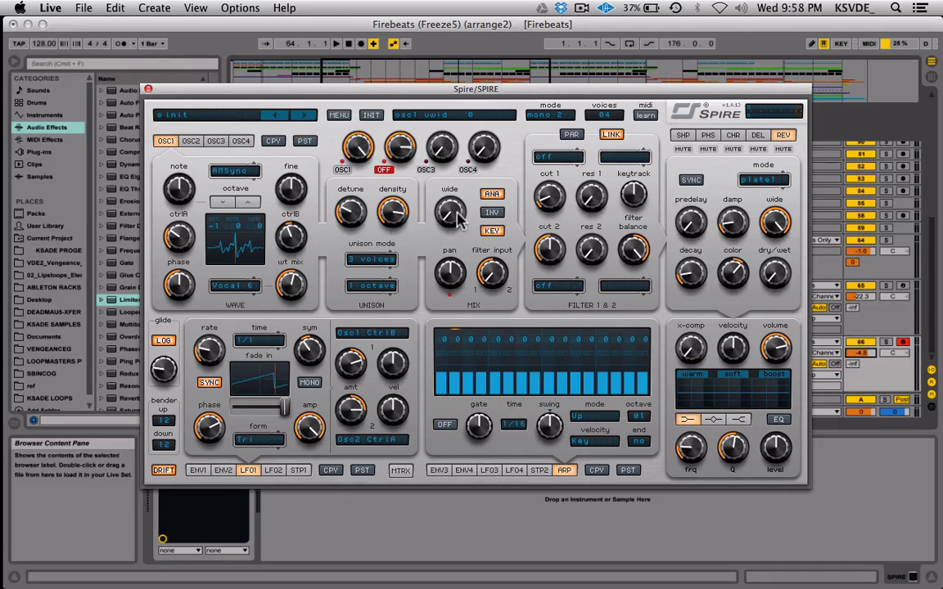
Step: Try widening oscillator 1, return its wide amount to 0, and check the ANA option, leaving it on
mouse_move(458, 212)
mouse_down()
mouse_move(465, 193)
mouse_move(455, 474)
mouse_up()
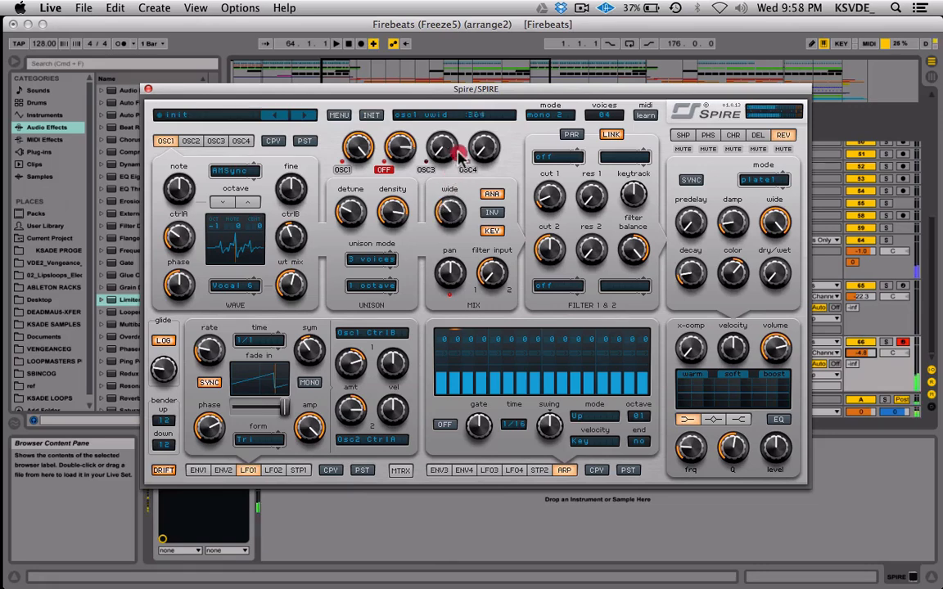
drag(461, 238, 440, 235)
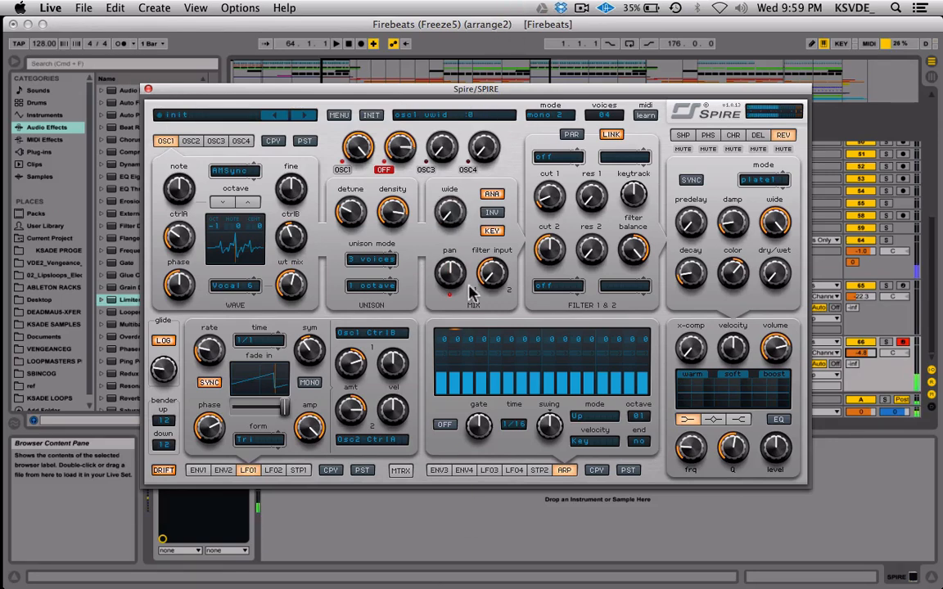
click(496, 195)
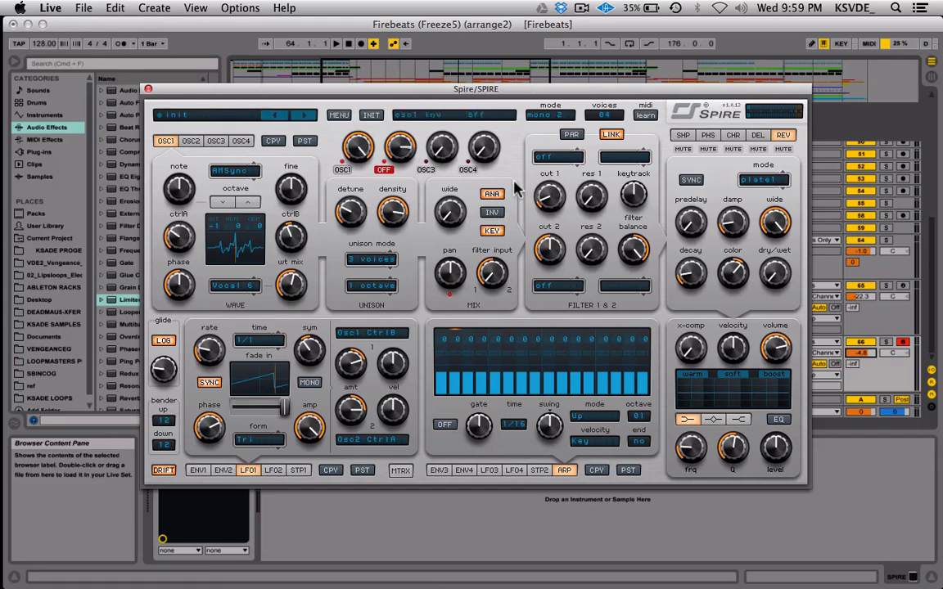
Step: Try the INV and KEY options on oscillator 1, keeping INV off and KEY on, and centre its filter input at 500
click(493, 213)
click(494, 214)
click(490, 233)
drag(491, 277, 489, 329)
double_click(492, 275)
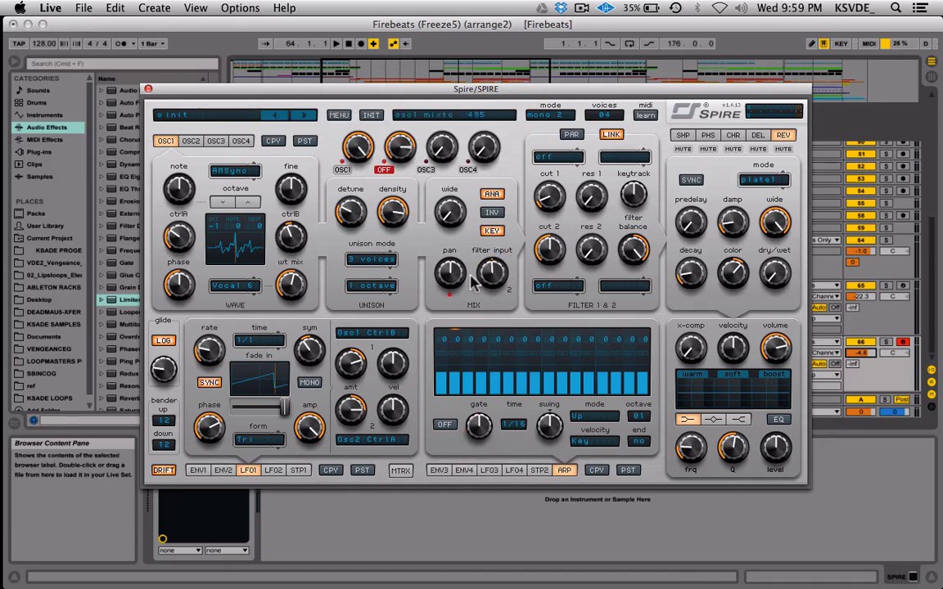
drag(490, 276, 488, 278)
click(488, 275)
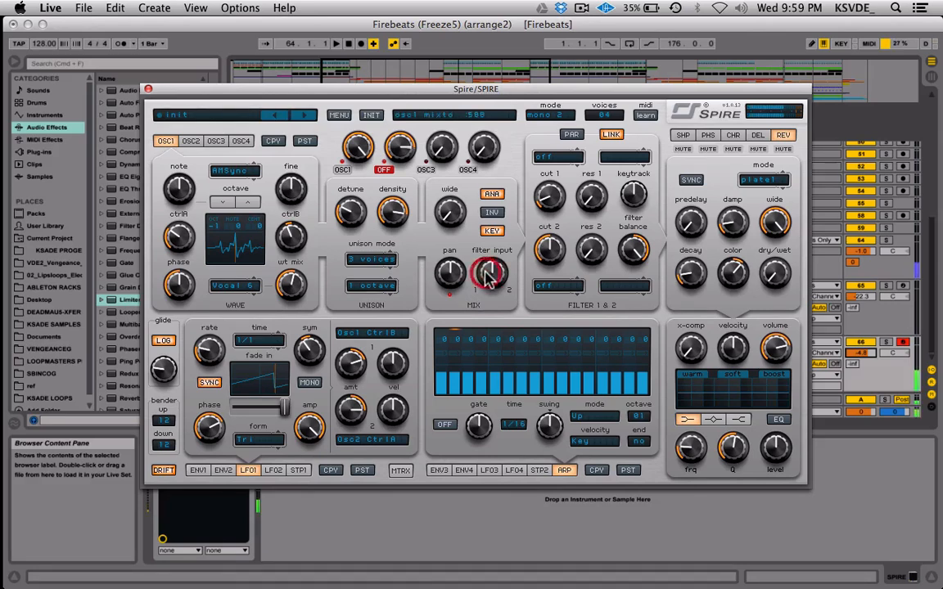
Step: Unmute oscillator 2, mute oscillator 1, and give oscillator 2 3 unison voices with slightly more detune and about 490 density
click(382, 168)
click(382, 169)
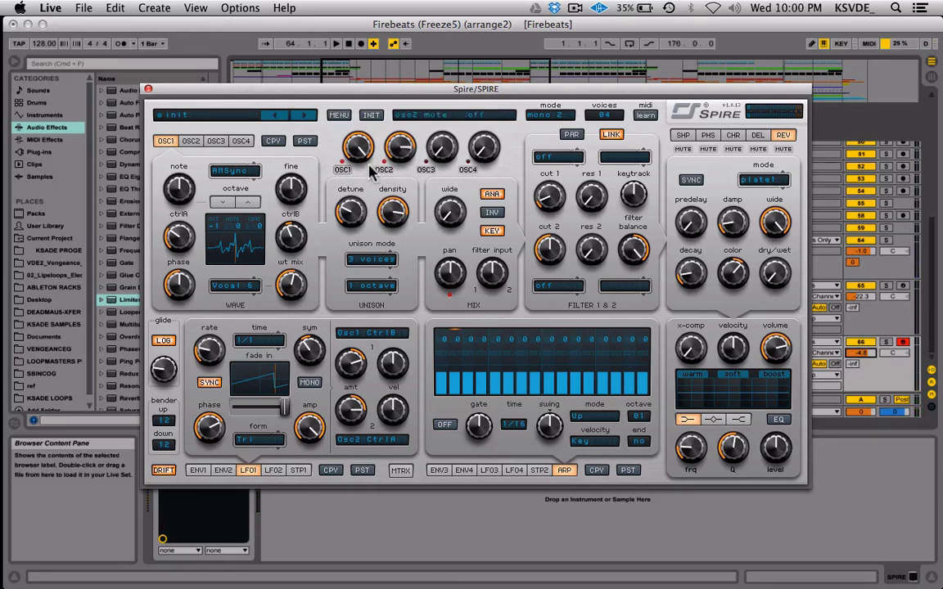
click(344, 169)
click(190, 141)
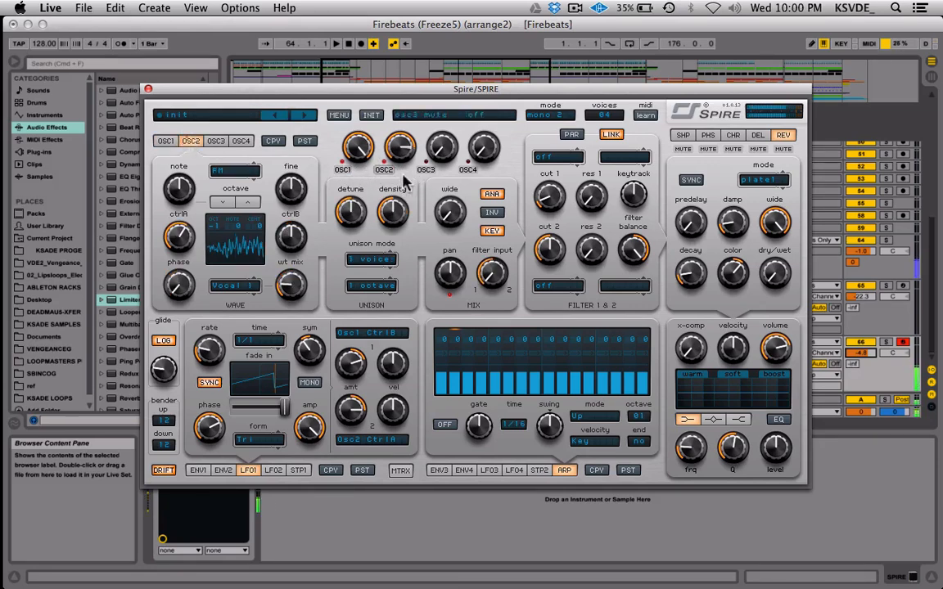
drag(390, 262, 401, 182)
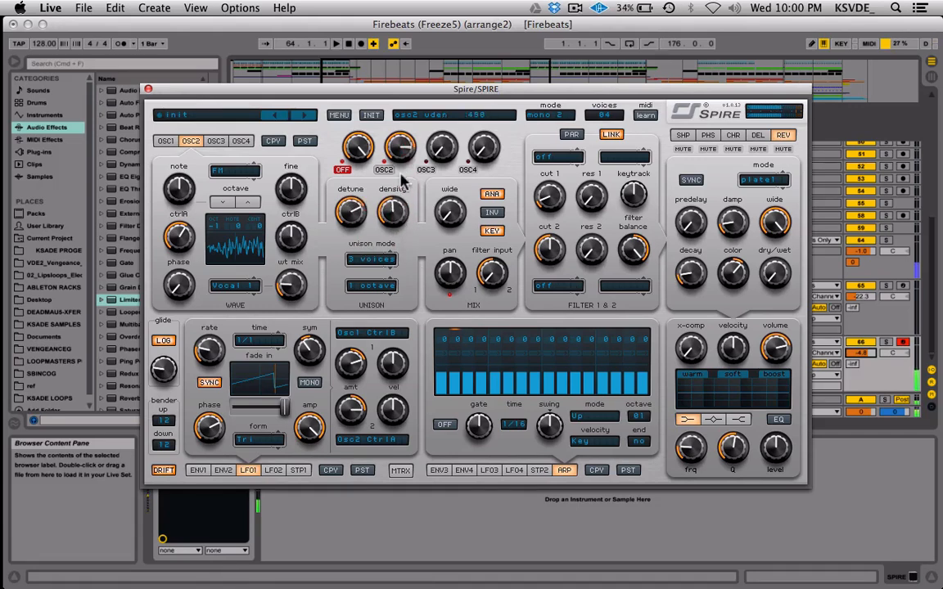
Step: Widen oscillator 2 slightly, centre its filter input between both filters, and raise its wavetable mix a little
click(442, 191)
click(490, 270)
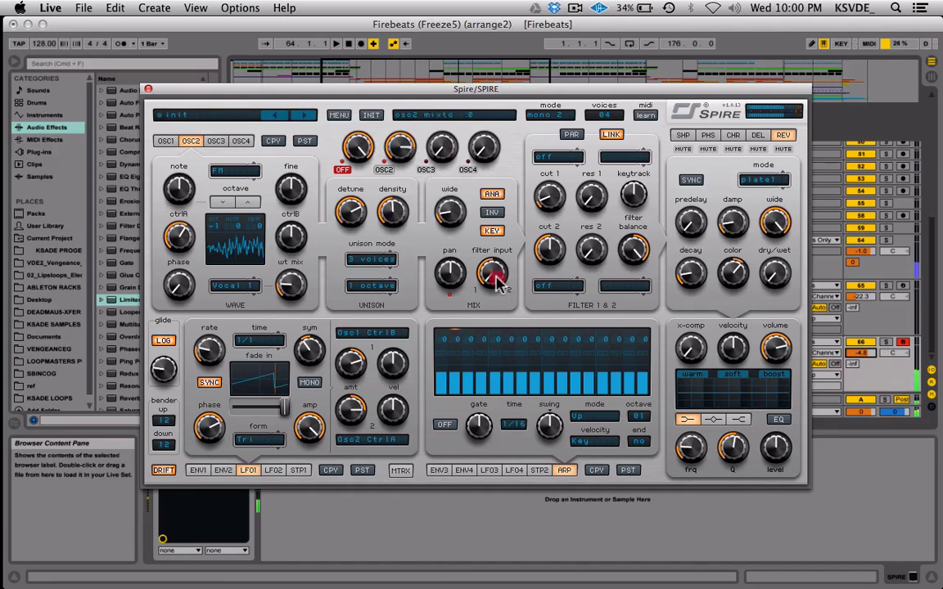
click(495, 214)
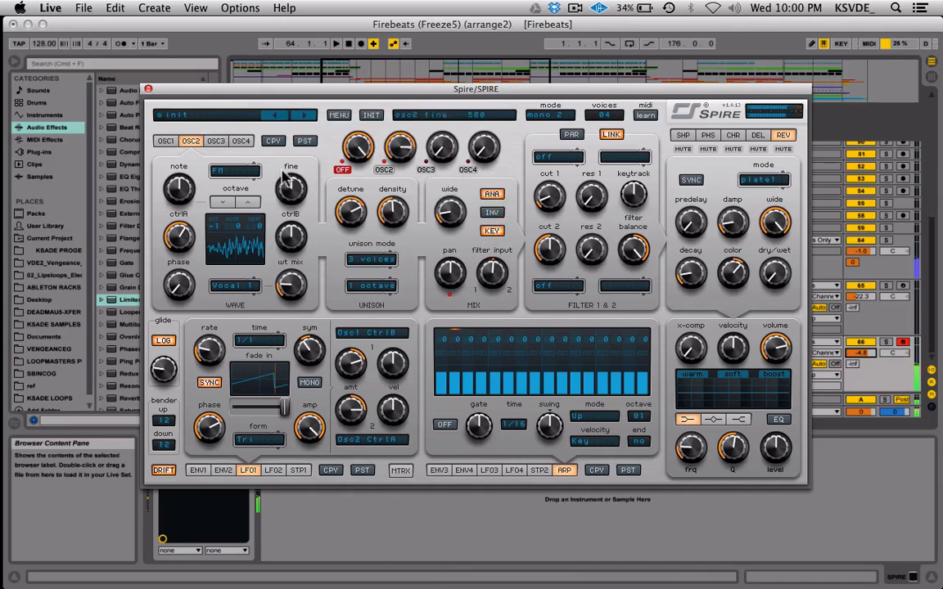
click(291, 285)
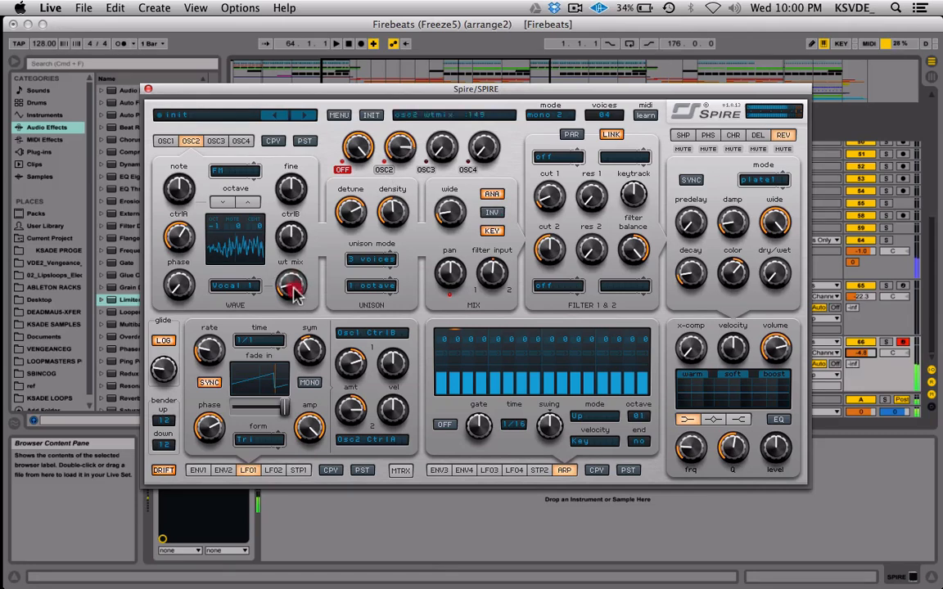
click(303, 219)
drag(301, 217, 298, 293)
Step: Unmute oscillator 1 and lower oscillator 2's mix level to about 729
click(342, 170)
drag(395, 152, 401, 177)
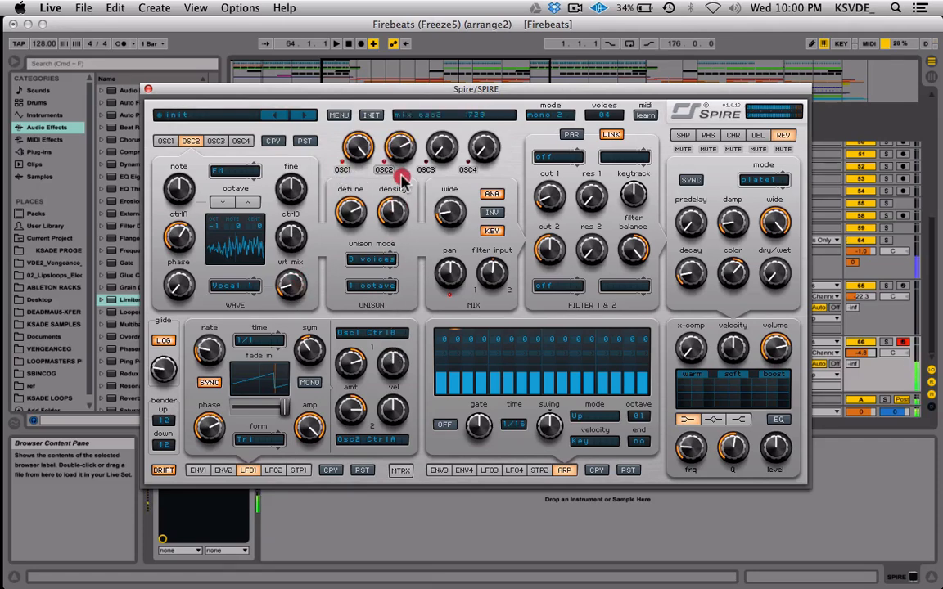
click(363, 144)
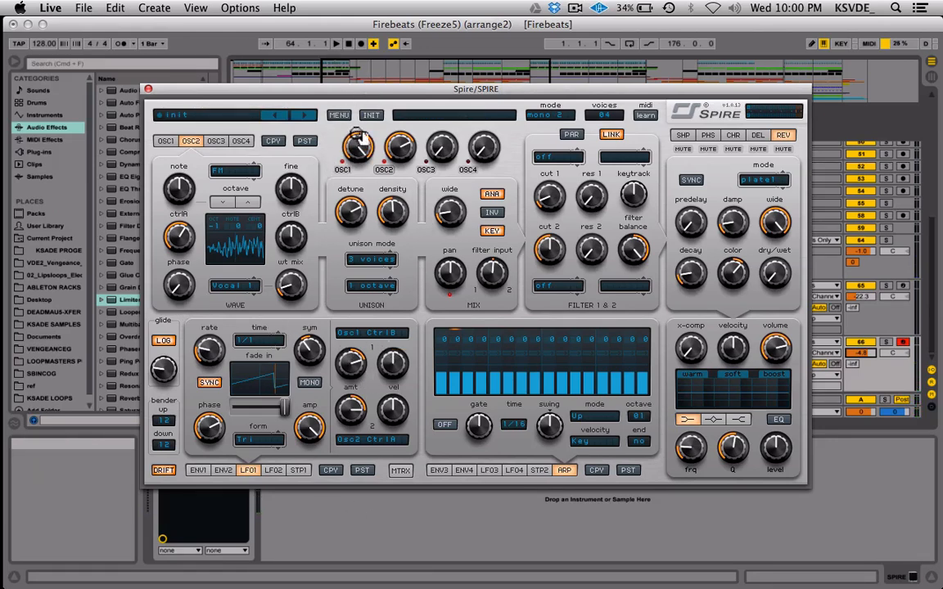
Step: Mute oscillator 2 and reset LFO 1's Osc1 CtrlB amount to 500
click(382, 168)
drag(352, 408, 366, 365)
double_click(359, 361)
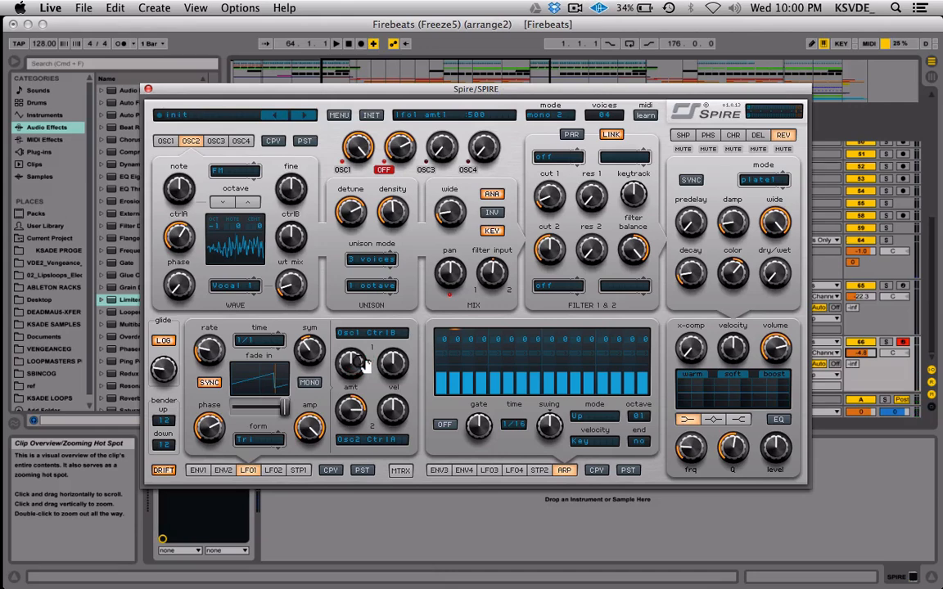
Step: Try changing LFO 2's first modulation amount on Osc1 CtrlB, returning it to 500
click(223, 471)
click(271, 470)
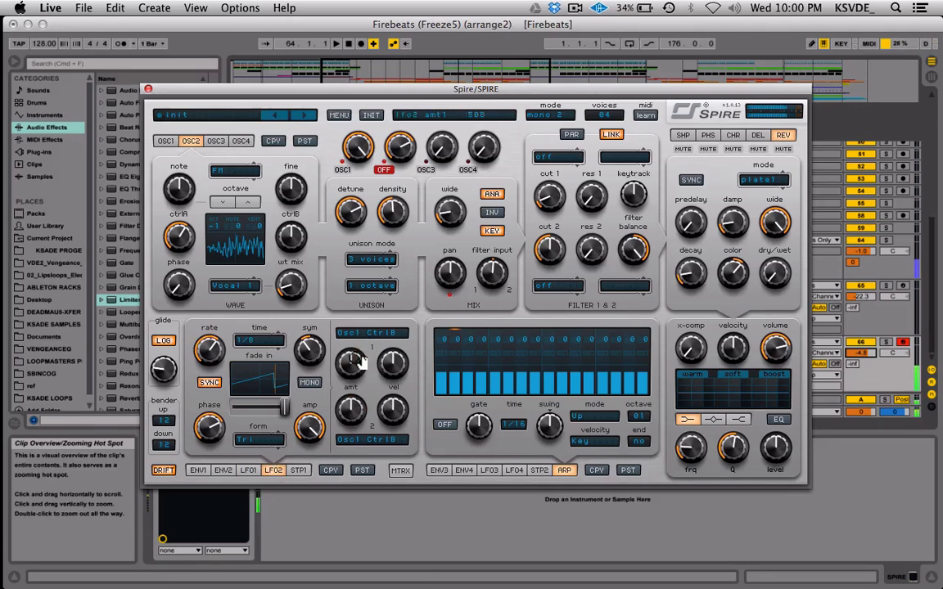
drag(357, 341, 360, 378)
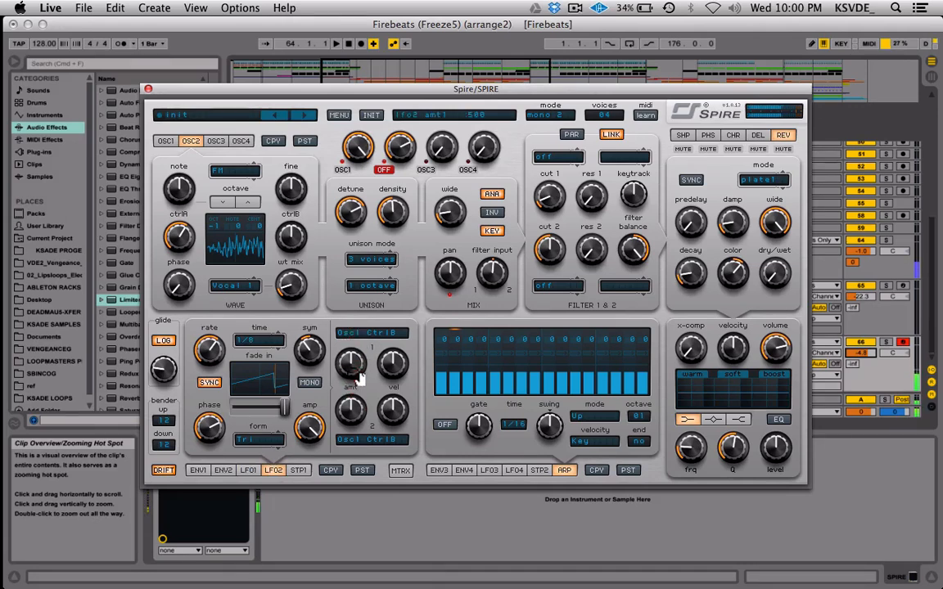
Step: Set LFO 1's Osc1 CtrlB modulation amount to about 625
click(248, 471)
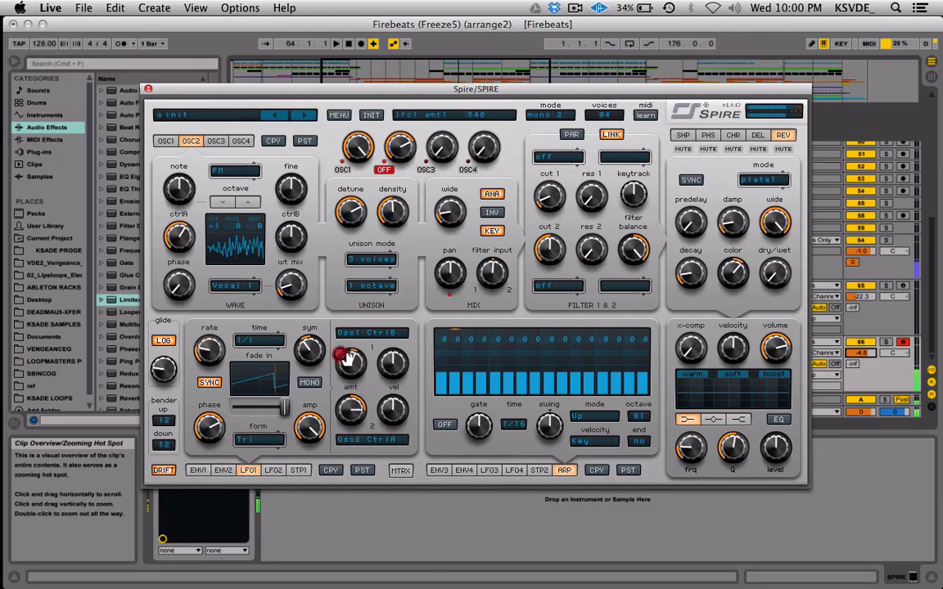
mouse_move(347, 379)
mouse_down()
mouse_move(344, 357)
mouse_move(339, 399)
mouse_move(351, 303)
mouse_move(350, 344)
mouse_up()
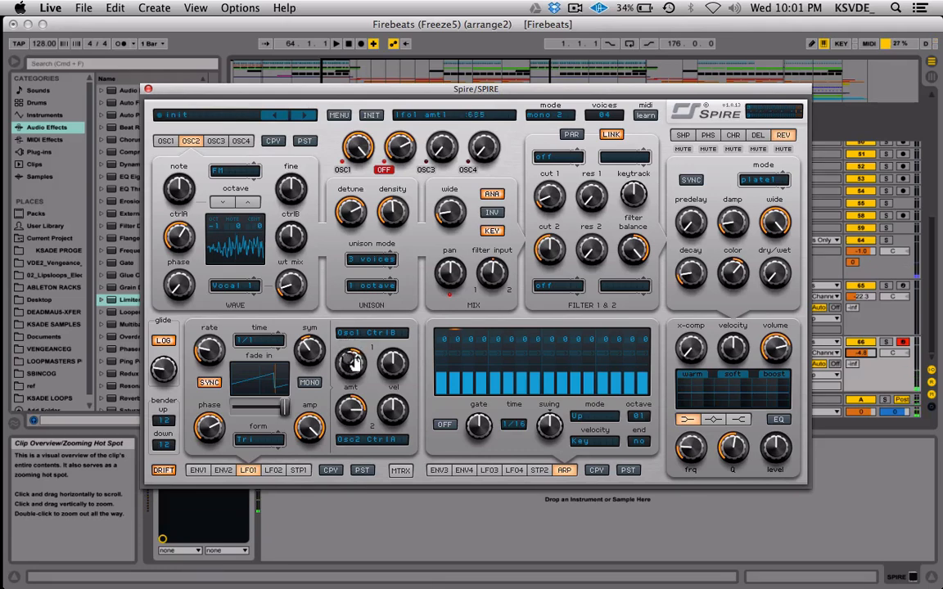
drag(350, 370, 352, 363)
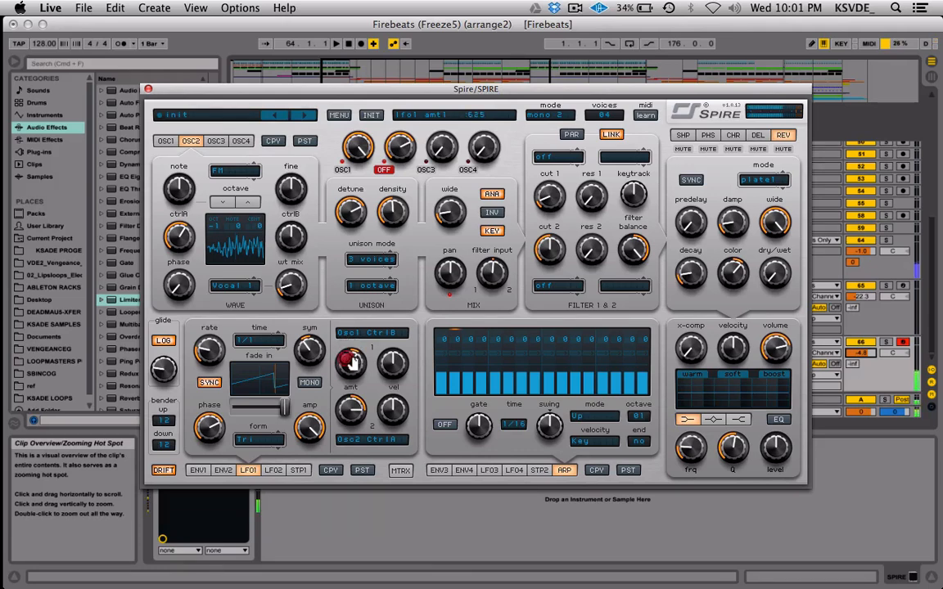
Step: Unmute oscillator 2 and rebalance the oscillator mix, lowering oscillator 1 and raising oscillator 2 to about 874
click(384, 169)
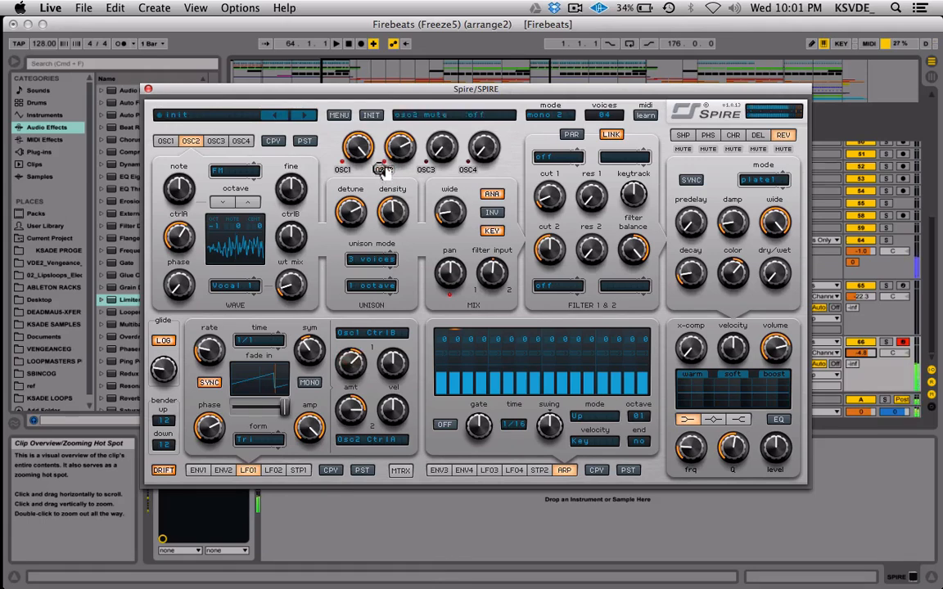
click(364, 156)
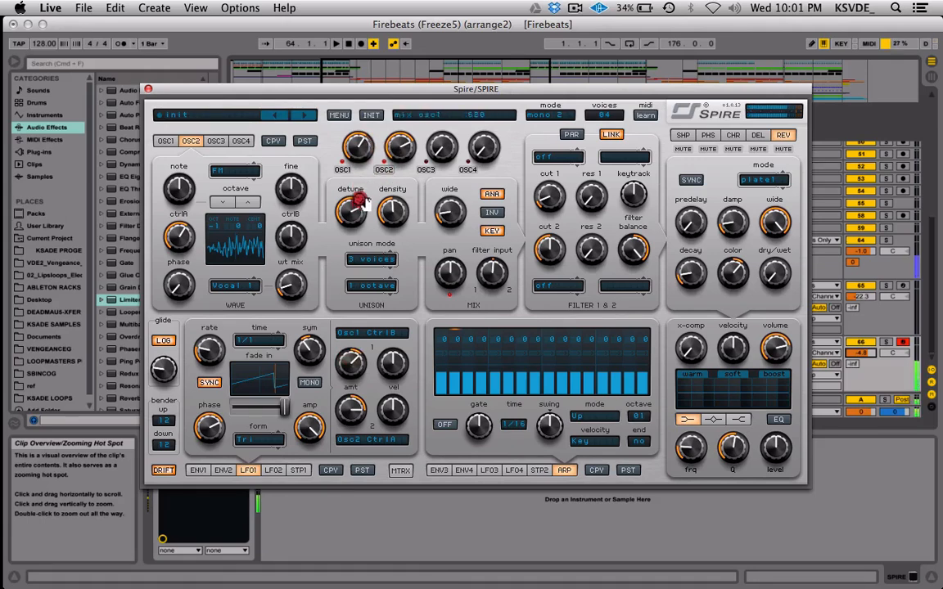
click(398, 156)
drag(403, 156, 414, 150)
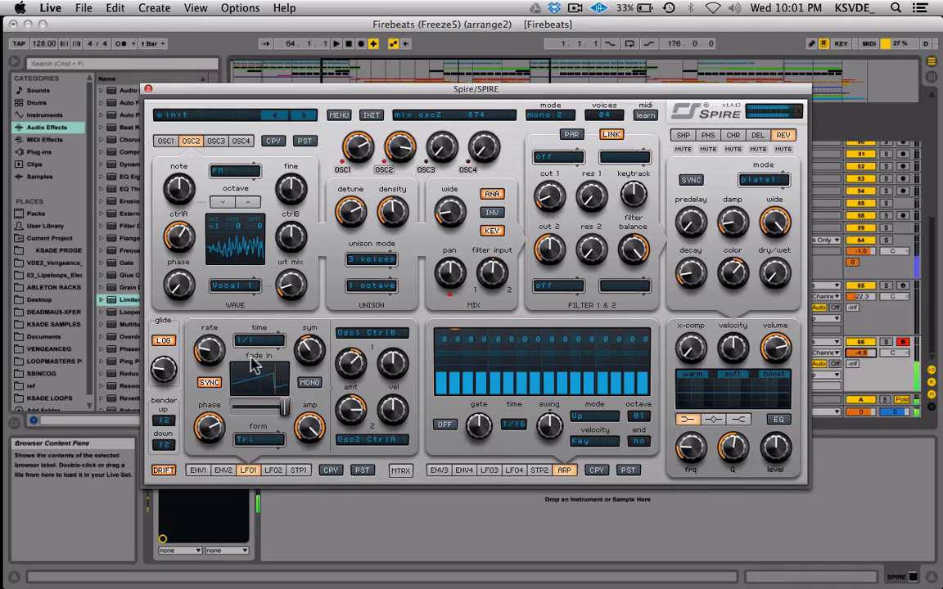
Step: Raise the glide amount and compare the settings of oscillators 1 and 2
drag(164, 367, 179, 330)
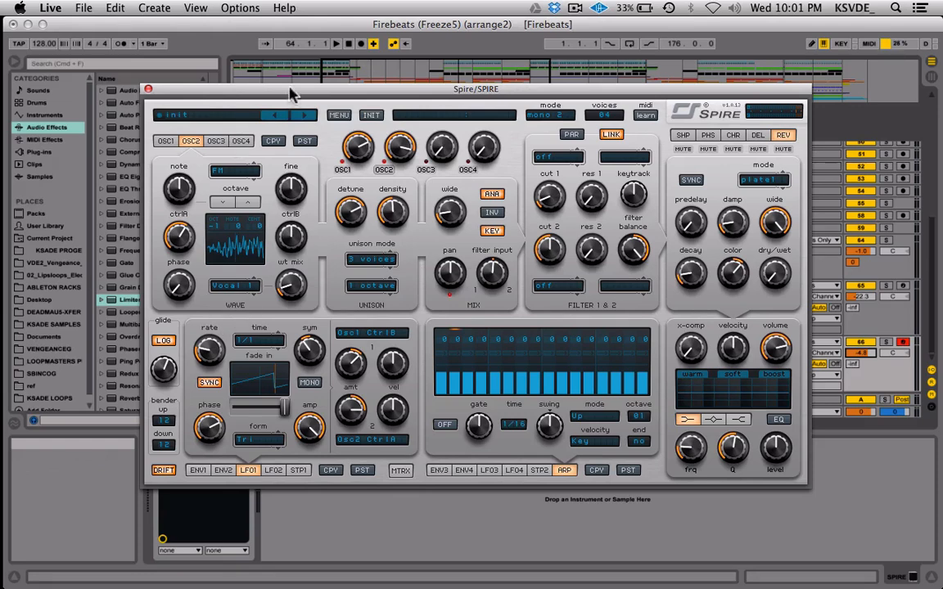
click(169, 144)
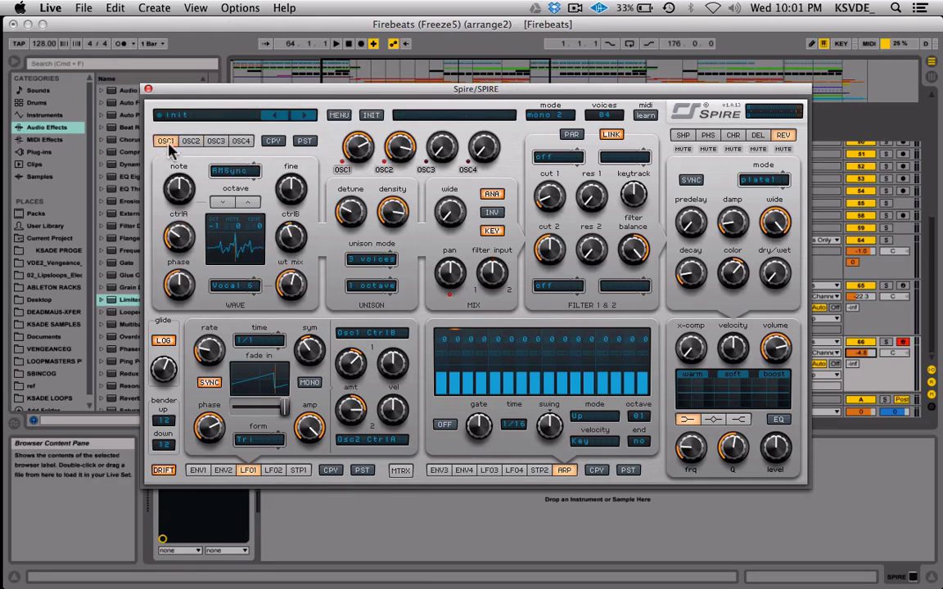
click(188, 142)
click(163, 142)
click(186, 141)
click(162, 141)
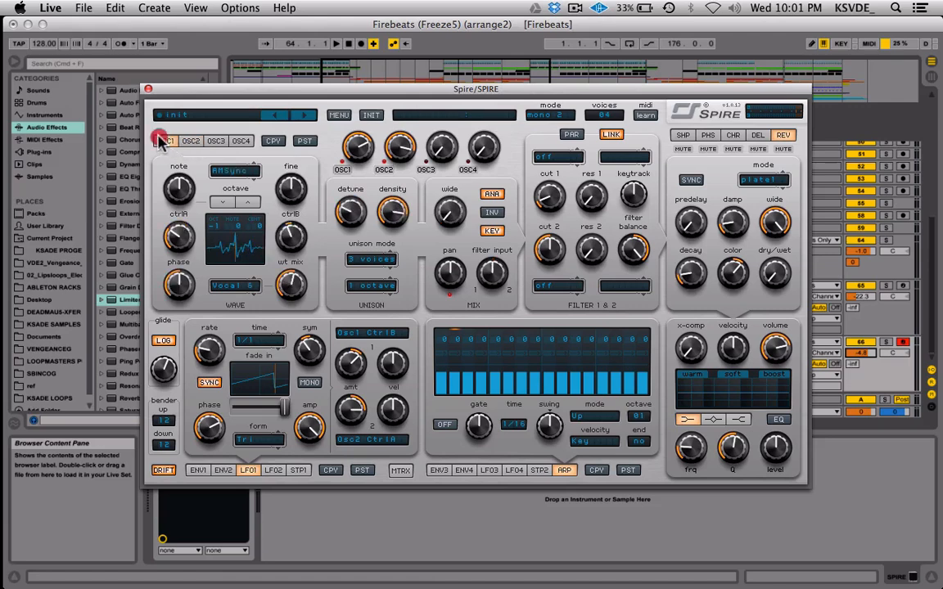
click(190, 142)
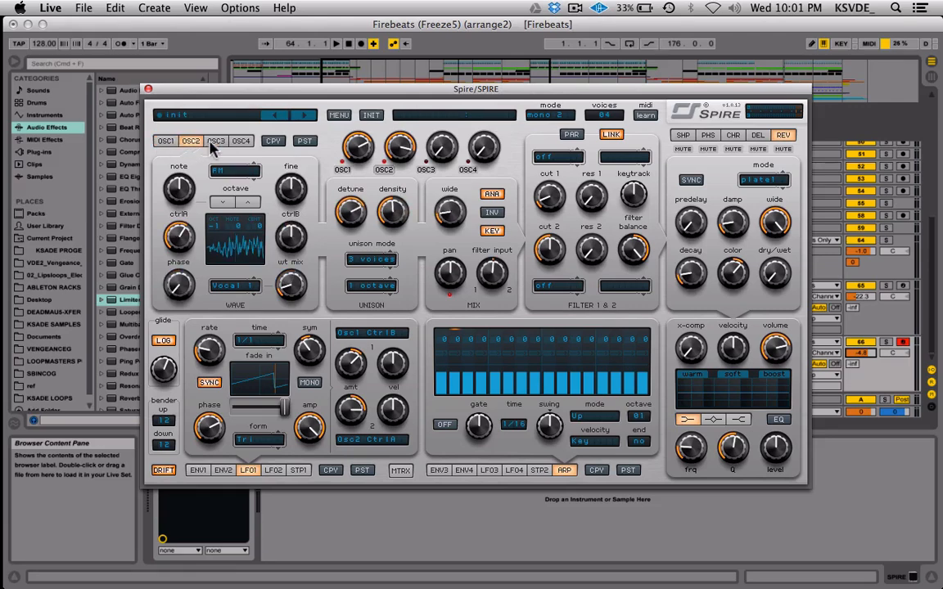
Step: Set oscillator 3 to FM mode one octave down, with its mix level at 1000
click(215, 142)
drag(249, 169, 259, 100)
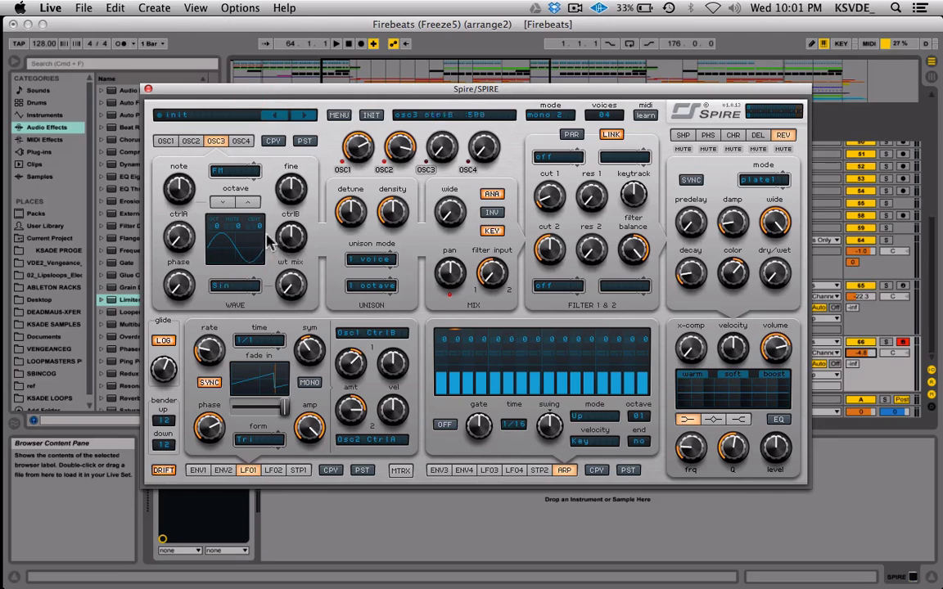
click(426, 162)
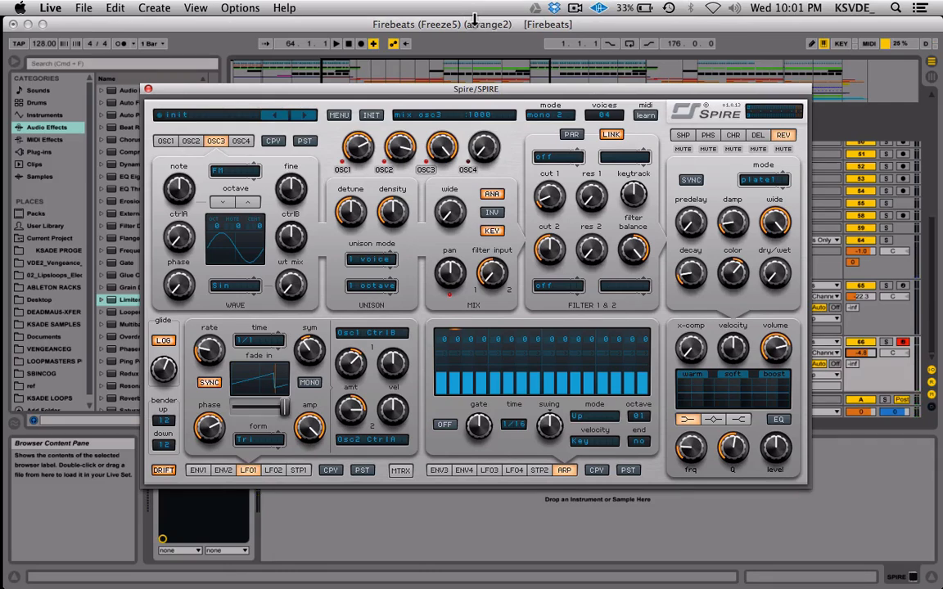
click(223, 202)
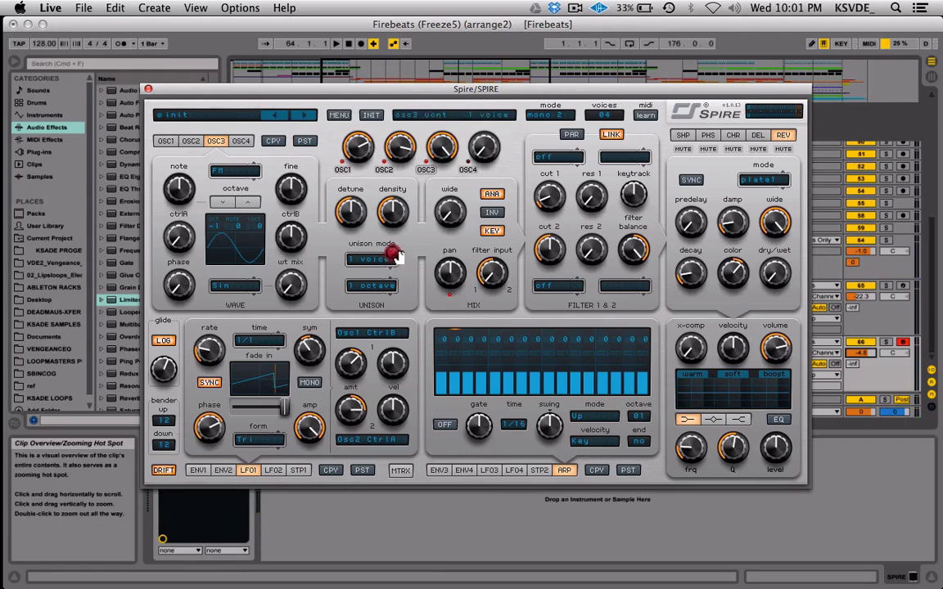
Step: Isolate oscillator 3 to try multiple unison voices, return it to 1 voice, and unmute oscillators 1 and 2
drag(396, 254, 396, 243)
click(381, 171)
click(336, 171)
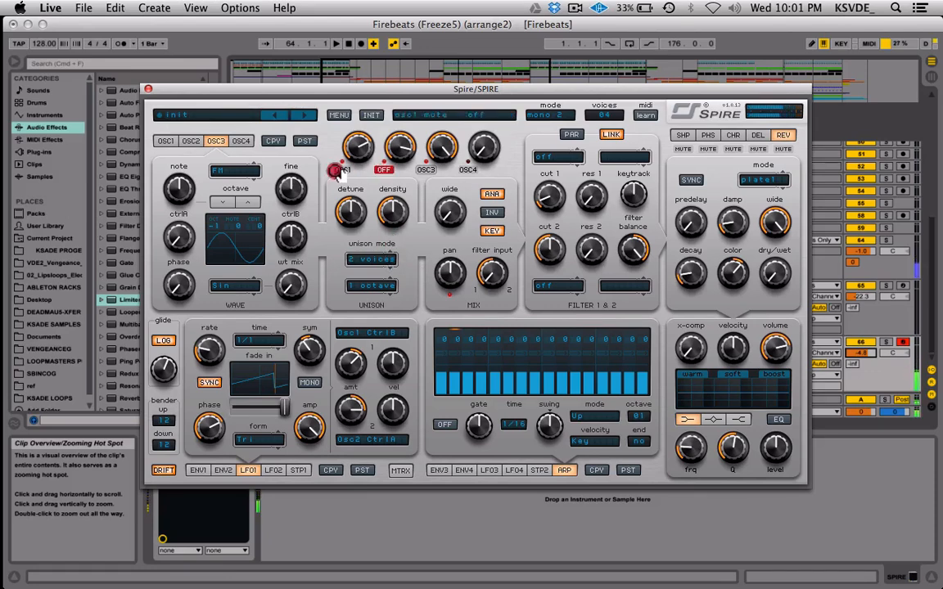
drag(389, 264, 402, 168)
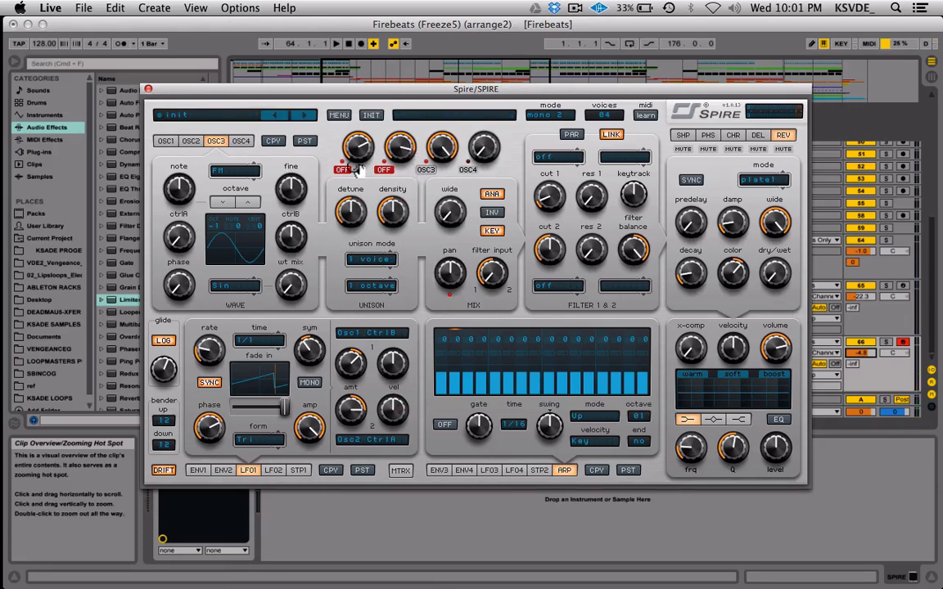
click(385, 170)
click(343, 170)
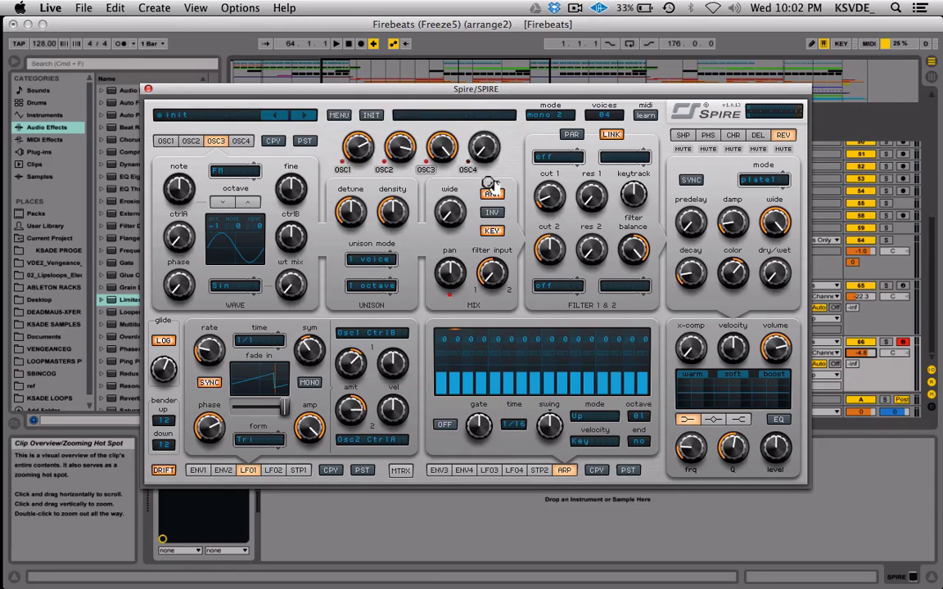
Step: Compare the settings of oscillators 1 to 3 and set oscillator 3's filter input to about 494
click(194, 142)
click(166, 141)
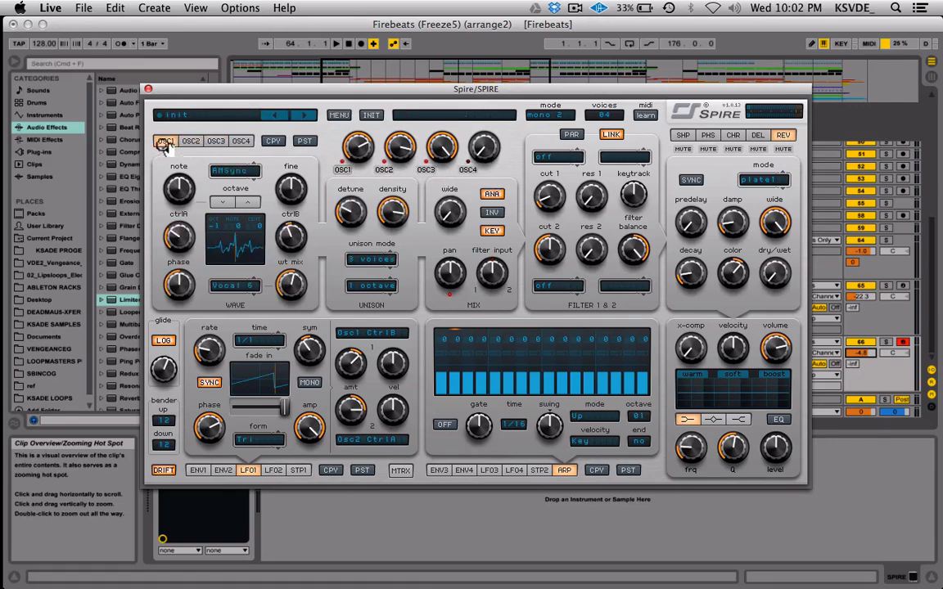
click(190, 141)
click(216, 141)
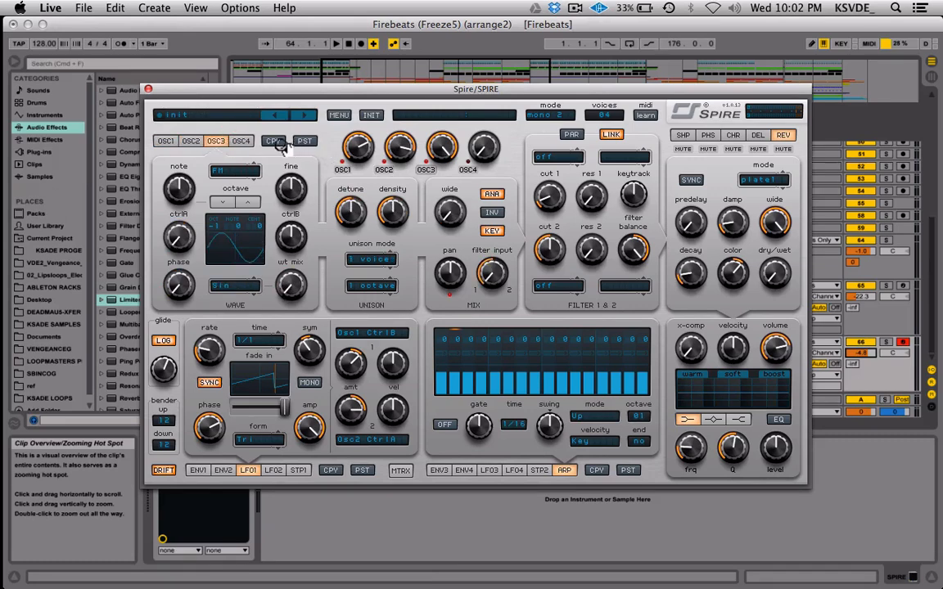
click(494, 214)
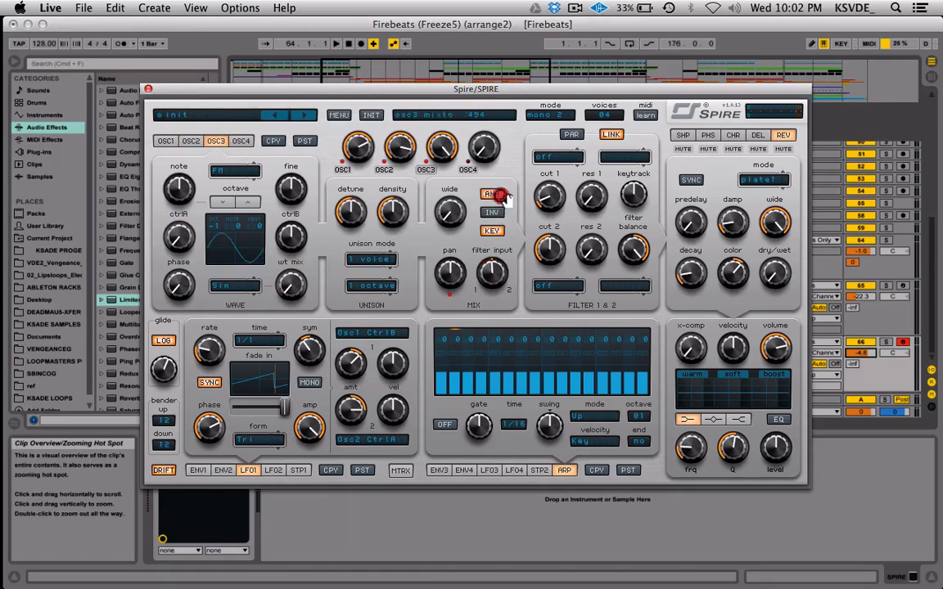
Step: Keep oscillator 4 in Classic mode, raise its ctrlA to maximum, and compare it with oscillator 3's settings
click(241, 140)
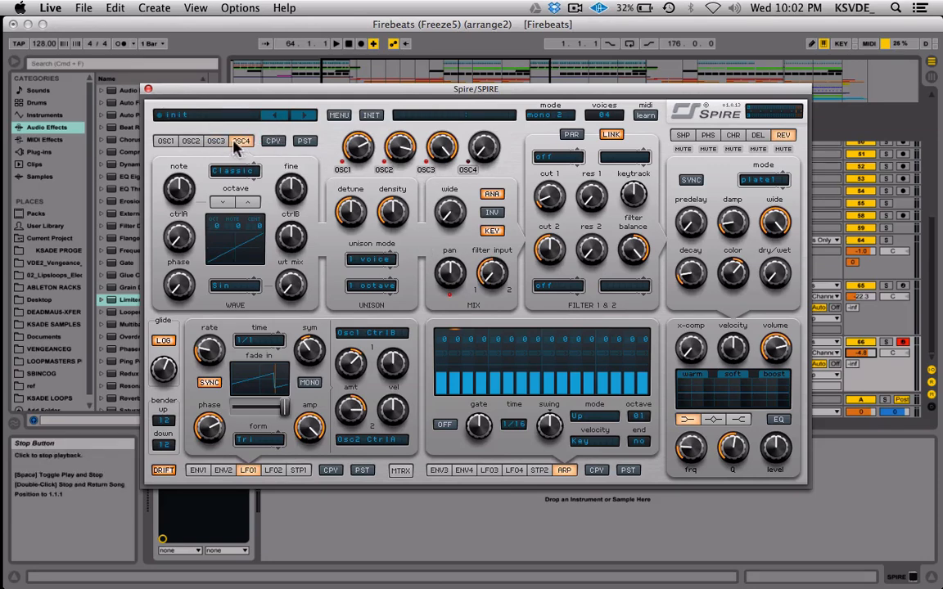
click(215, 141)
click(242, 143)
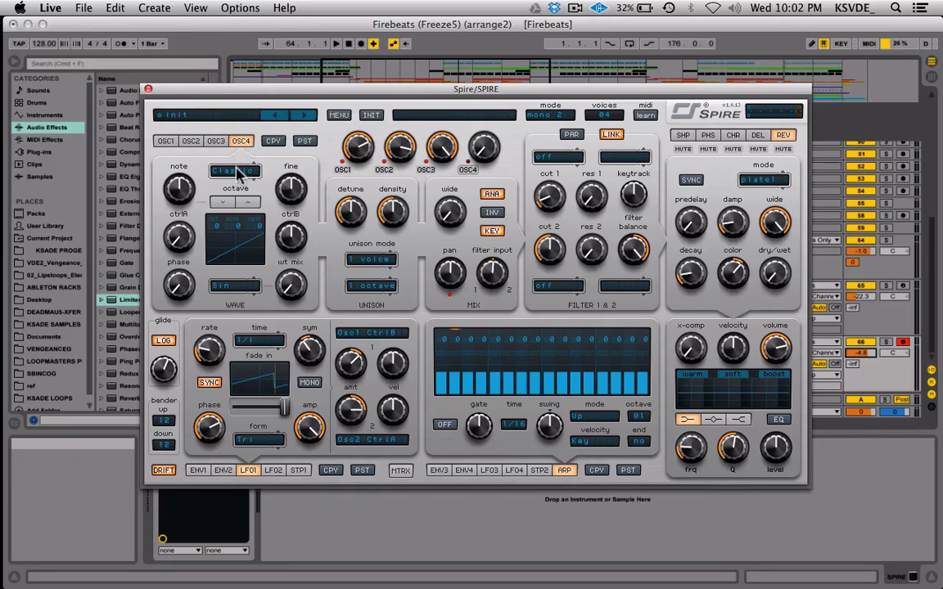
click(237, 170)
click(196, 225)
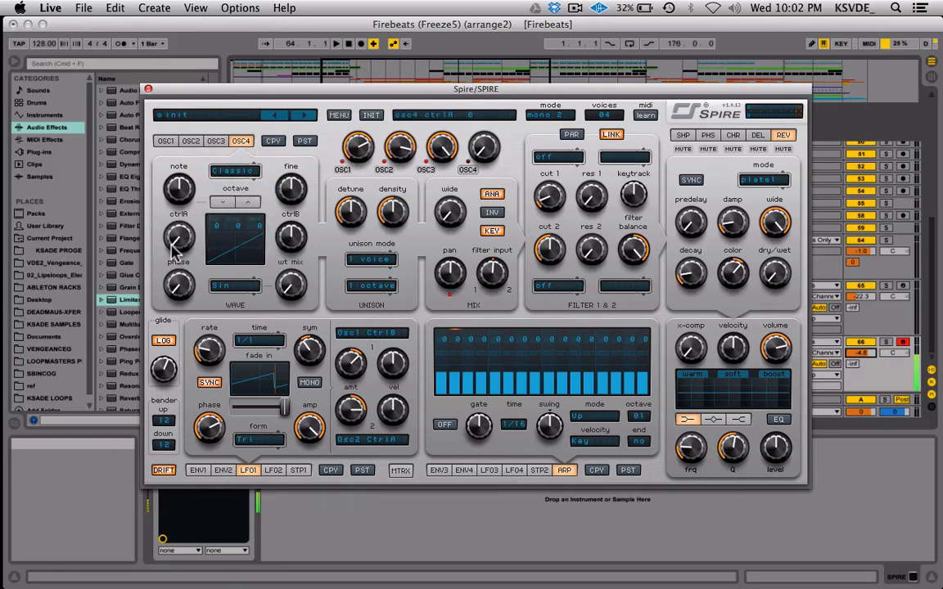
drag(170, 231, 211, 63)
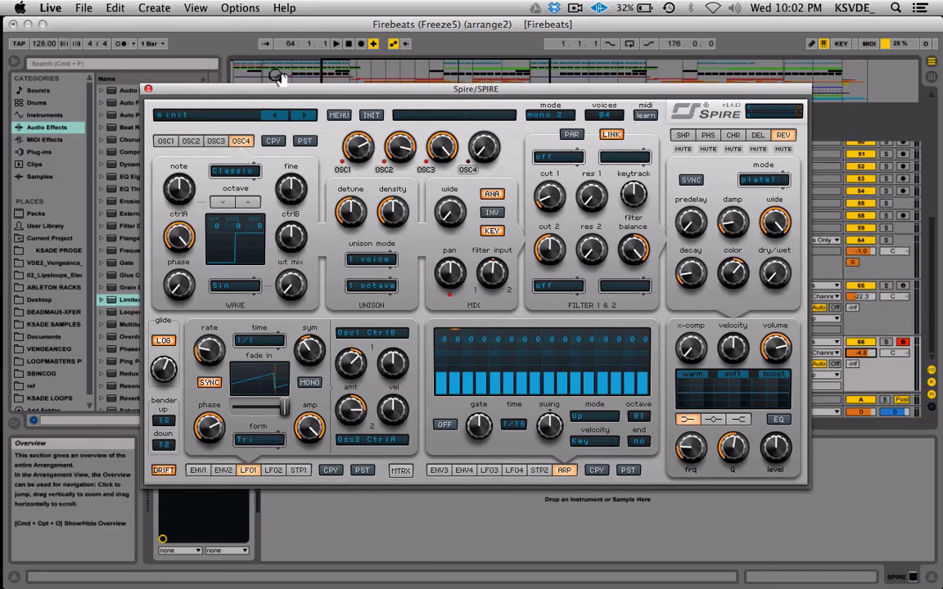
click(218, 142)
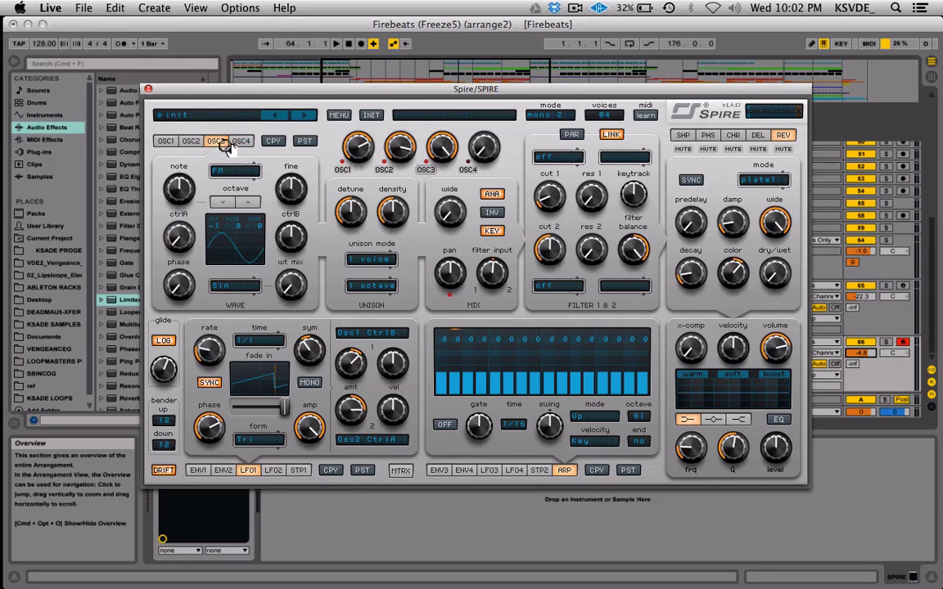
click(242, 142)
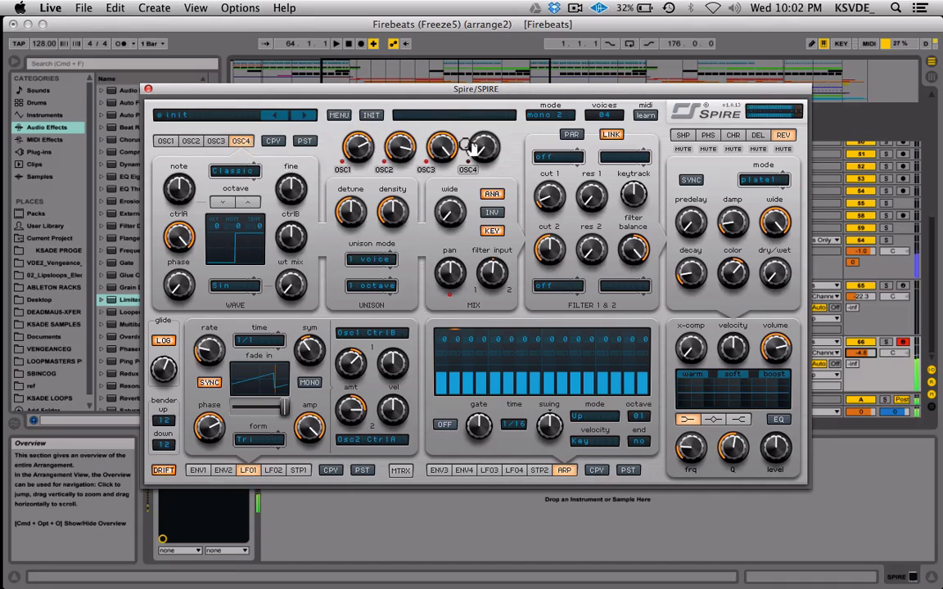
Step: Bring up oscillator 4's mix level, mute oscillators 1 and 2, and lower oscillator 4's level again
drag(482, 149, 489, 89)
click(384, 171)
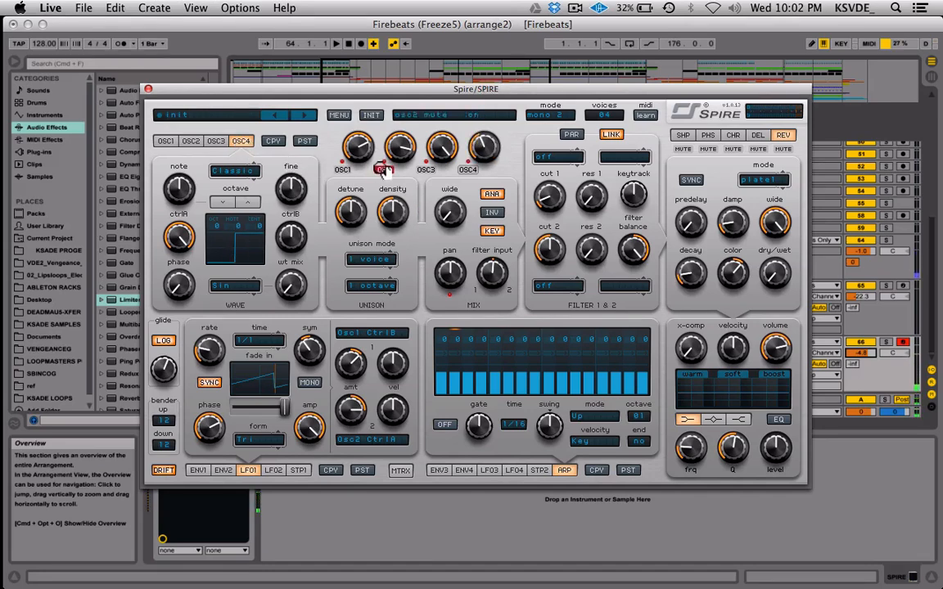
click(341, 169)
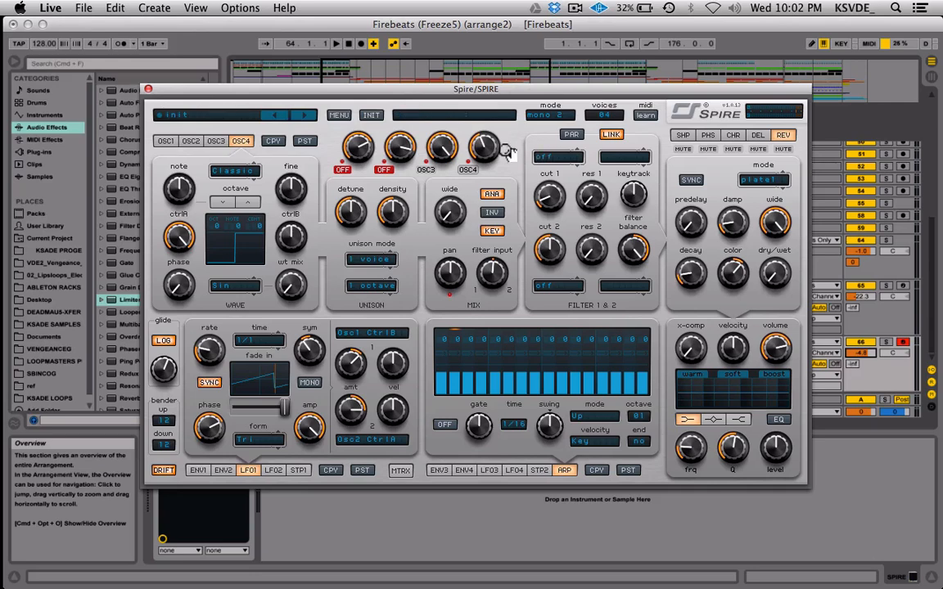
drag(489, 151, 514, 180)
drag(496, 145, 508, 199)
Step: Try oscillator 4 one octave down, return it to octave 0, and fine-tune its mix level
click(232, 201)
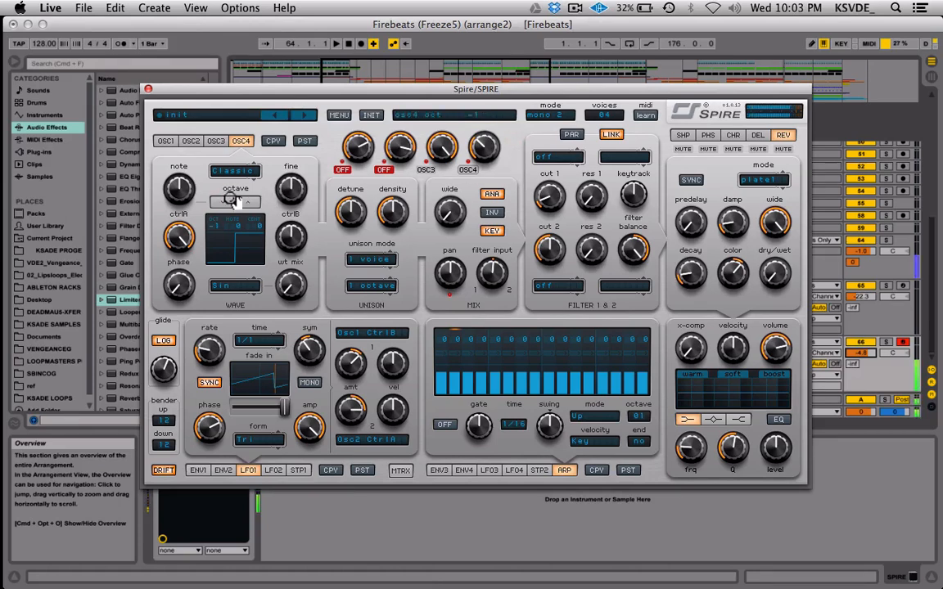
click(248, 203)
mouse_move(482, 148)
mouse_down()
mouse_move(492, 112)
mouse_move(473, 173)
mouse_move(496, 143)
mouse_up()
Step: Thicken oscillator 4 with 3 unison voices, adjusted detune and density, and wide at about 198, and unmute oscillators 1 and 2
drag(456, 214, 457, 193)
drag(390, 258, 353, 170)
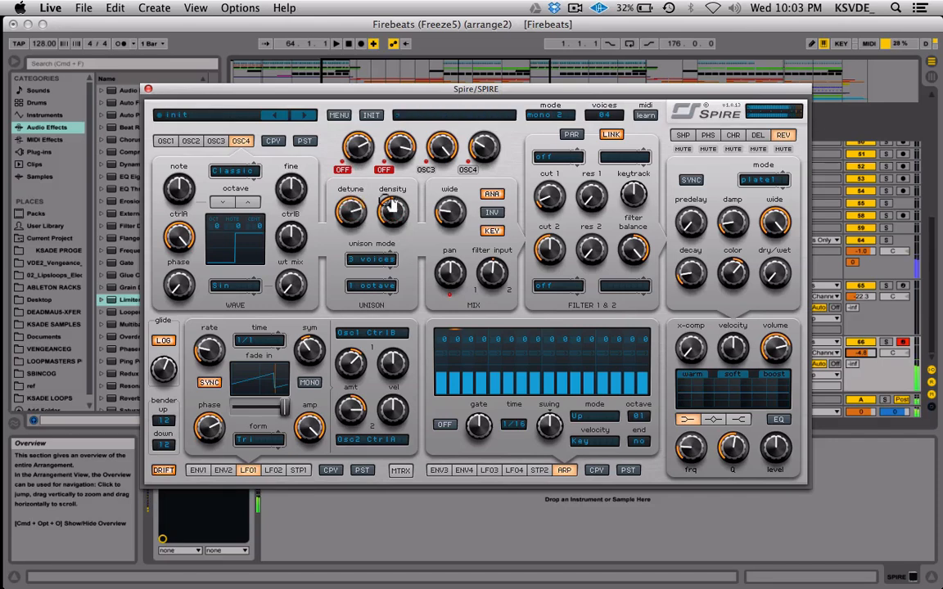
drag(391, 203, 401, 171)
mouse_move(355, 218)
mouse_down()
mouse_move(353, 205)
mouse_move(350, 219)
mouse_up()
click(491, 213)
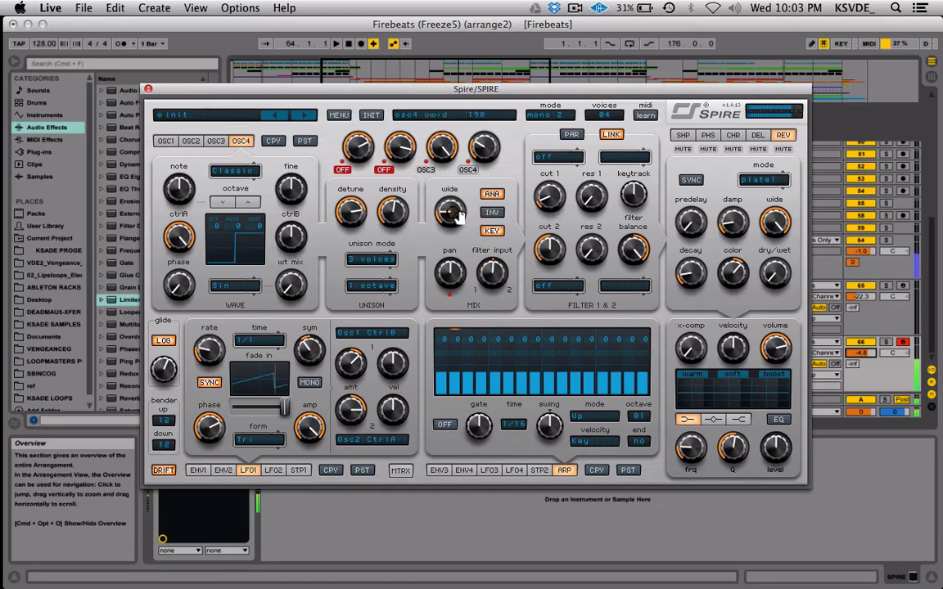
click(384, 171)
click(343, 170)
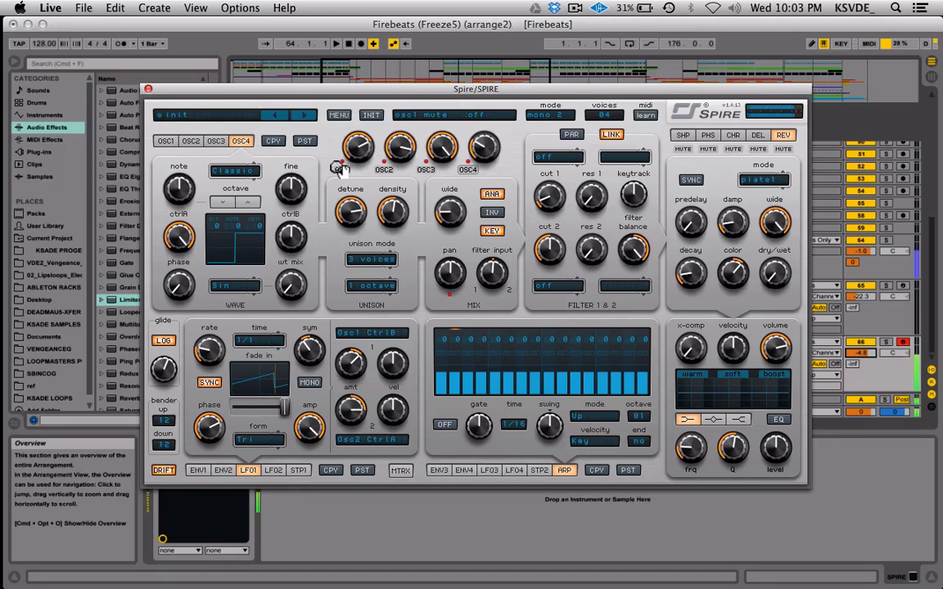
Step: Shape envelope 1 with an Exp1 decay curve, shorter decay, full sustain, slope time and level at minimum, and a slight release
click(197, 474)
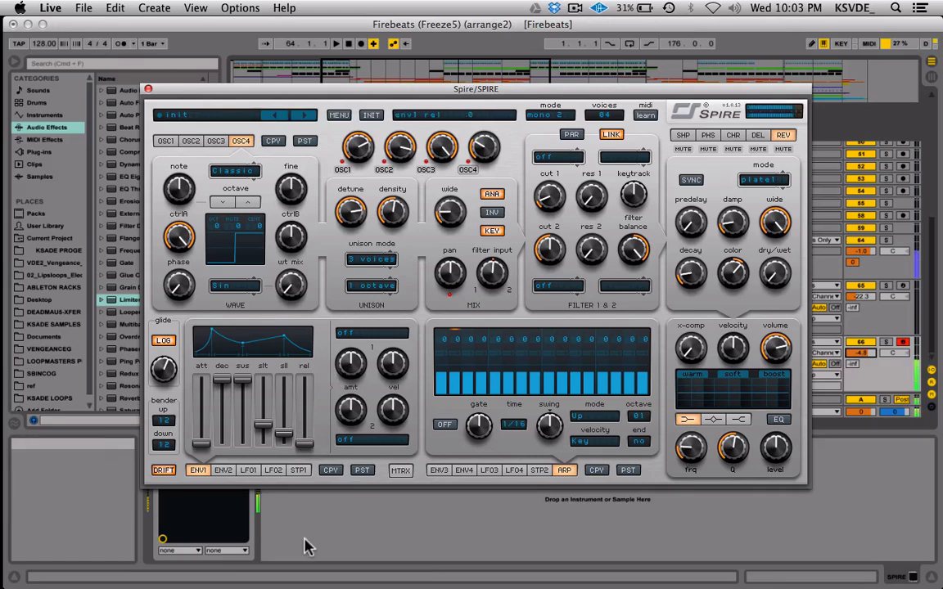
mouse_move(306, 458)
mouse_down()
mouse_move(308, 366)
mouse_move(306, 469)
mouse_up()
mouse_move(243, 390)
mouse_down()
mouse_move(242, 421)
mouse_move(242, 395)
mouse_up()
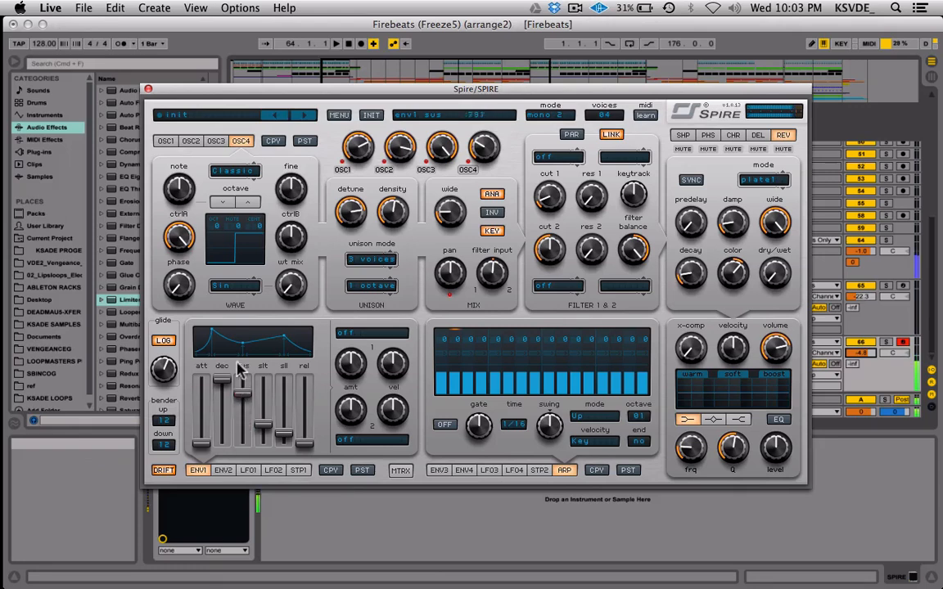
click(226, 335)
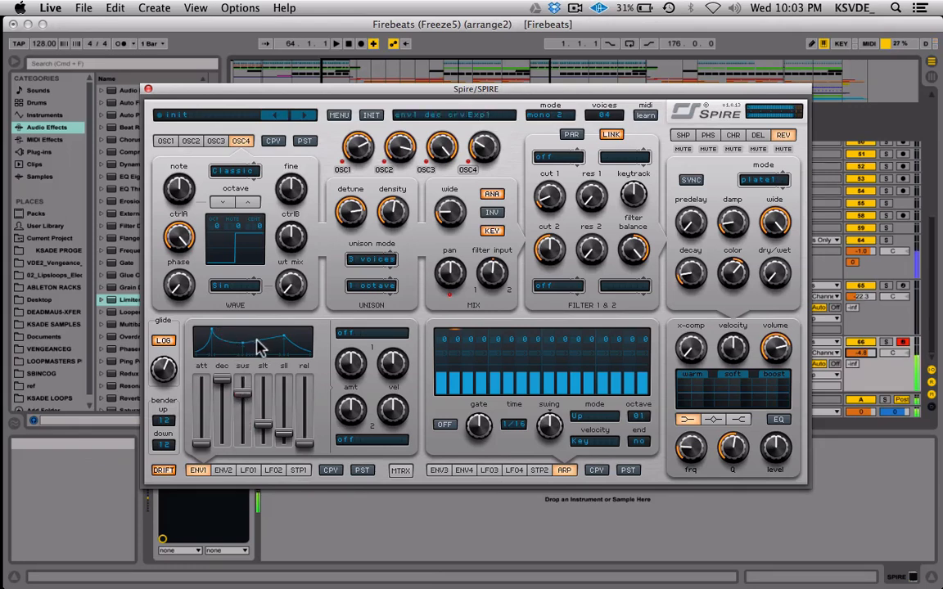
drag(263, 425, 277, 517)
click(285, 445)
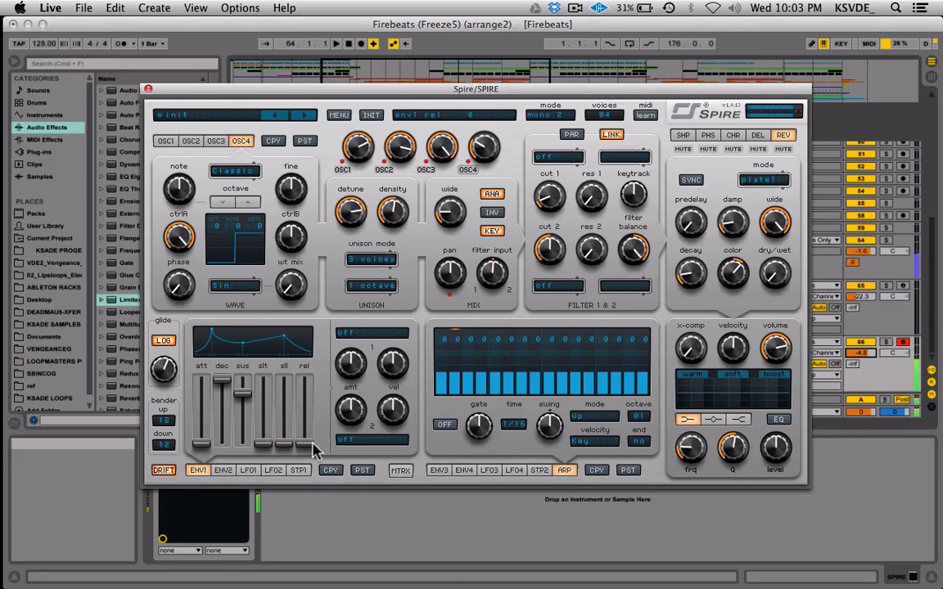
drag(303, 444, 303, 438)
drag(241, 391, 226, 404)
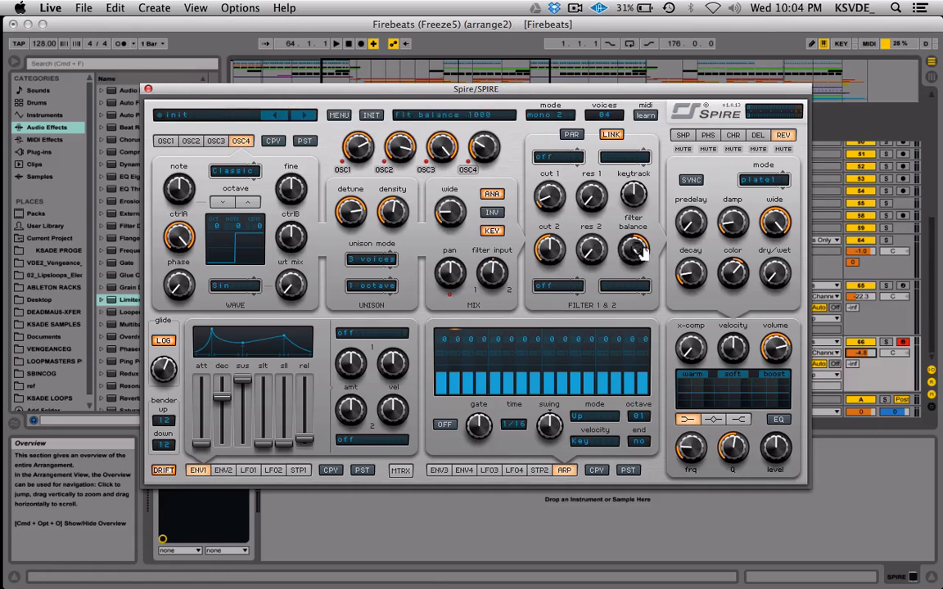
Step: Try the filter balance at its middle and minimum settings
drag(643, 253, 634, 319)
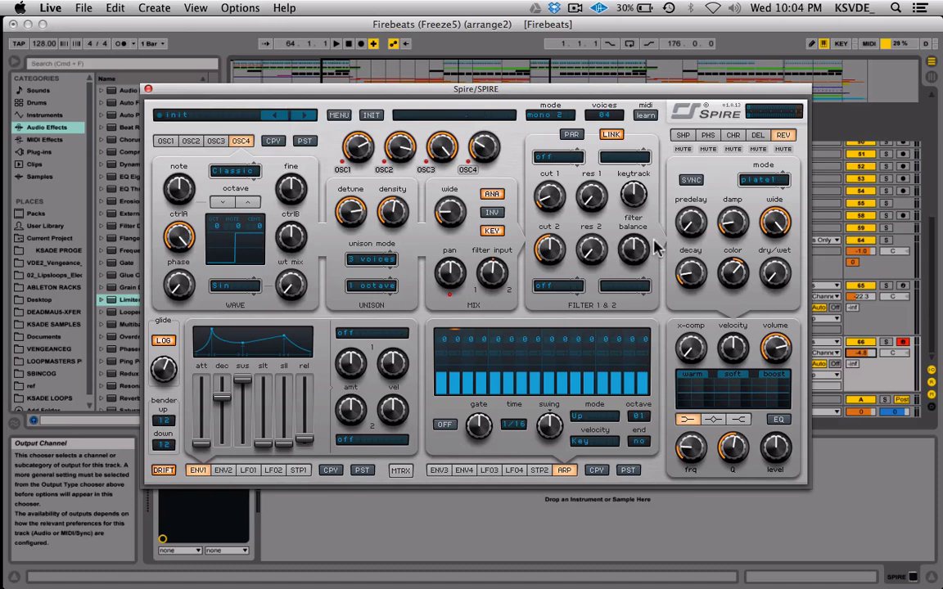
mouse_move(638, 257)
drag(635, 244, 645, 465)
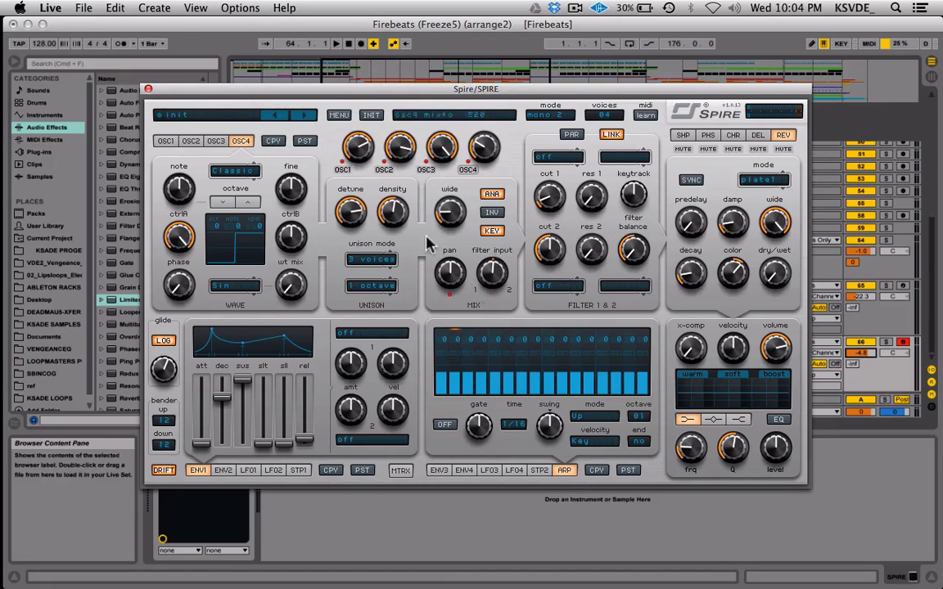
Step: Isolate oscillator 4 by muting oscillators 1 to 3, and set the filter balance to 1000
click(425, 169)
click(384, 170)
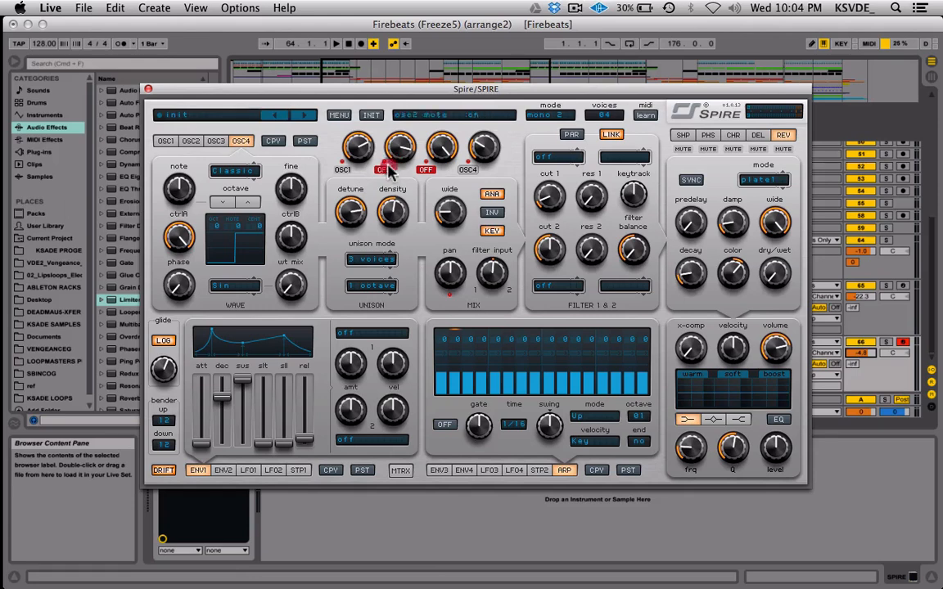
click(342, 170)
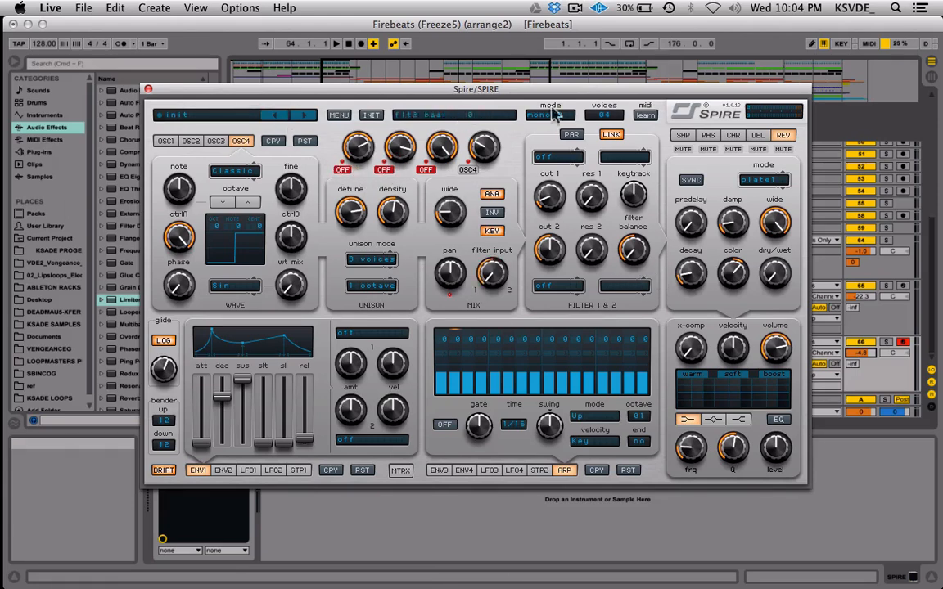
drag(632, 250, 674, 25)
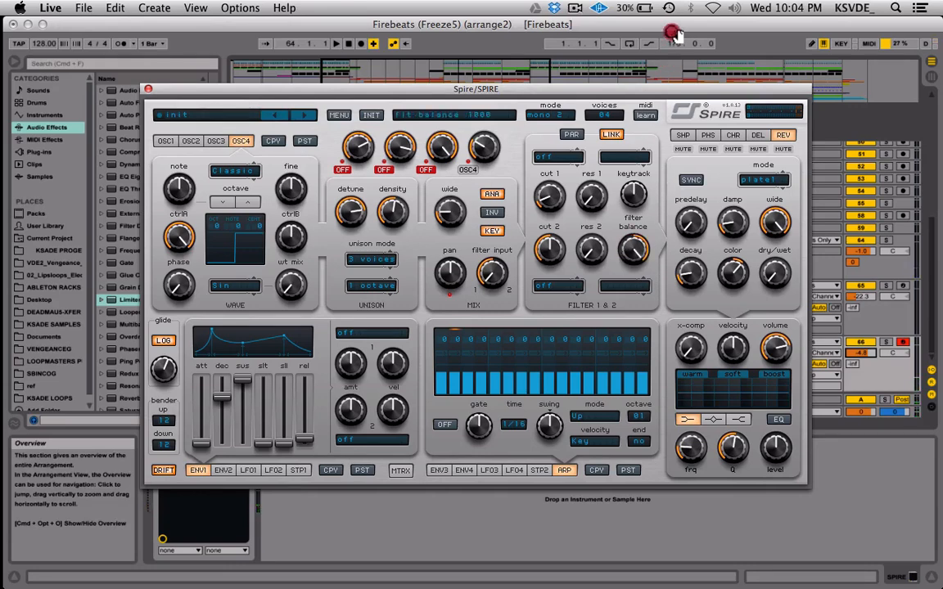
Step: Test oscillator 4's filter input at 1000 with parallel filter routing on and off, and return the input to about 538
click(571, 135)
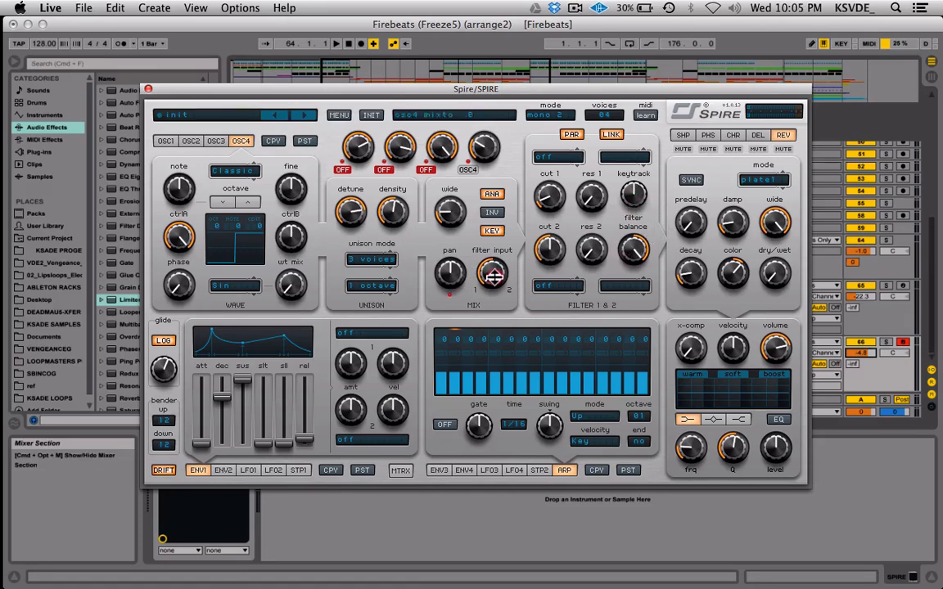
drag(493, 278, 530, 62)
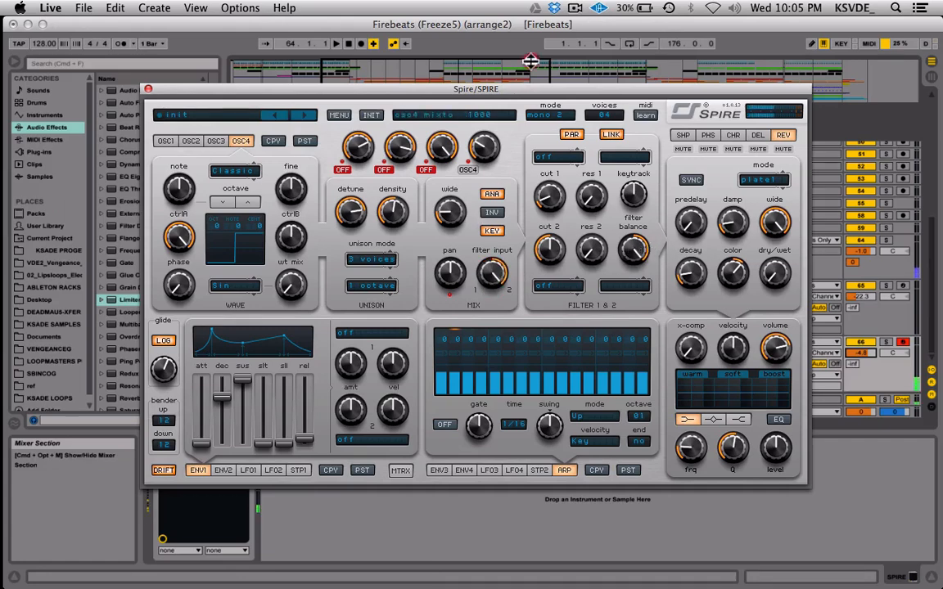
click(573, 136)
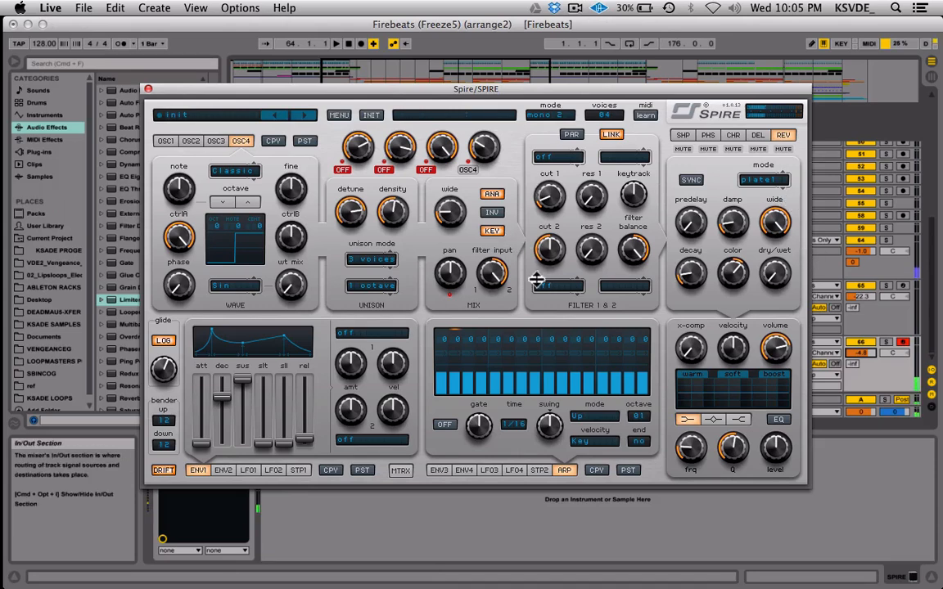
double_click(490, 272)
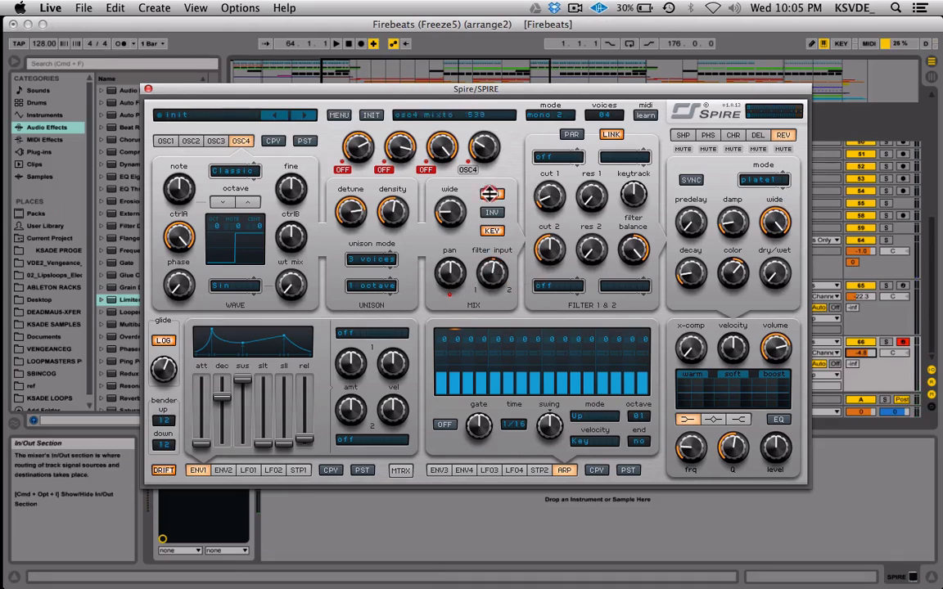
Step: Unmute oscillators 1 to 3, and switch parallel filter routing on and off while checking the filter balance
click(427, 170)
click(384, 170)
click(343, 169)
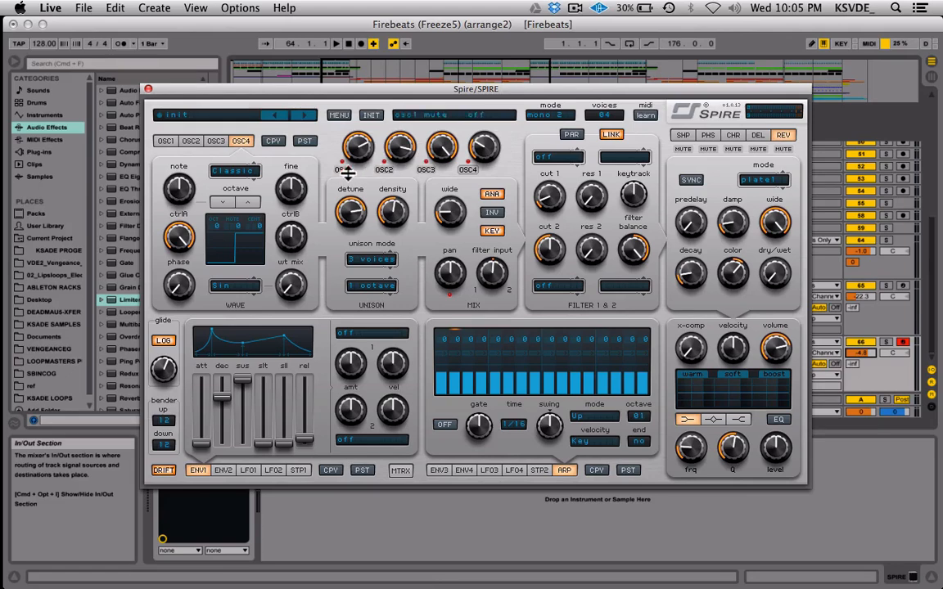
click(571, 135)
click(571, 135)
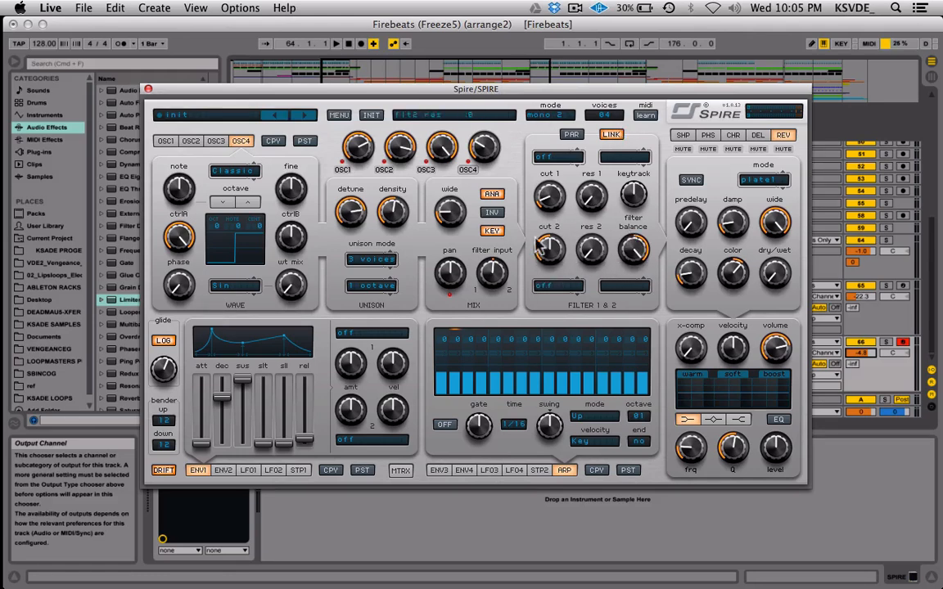
mouse_move(632, 238)
mouse_down()
mouse_move(635, 302)
mouse_move(641, 281)
mouse_up()
Step: Set filter 1 to perfecto type HP4 with resonance at about 135, and adjust its cutoff and keytrack
click(558, 157)
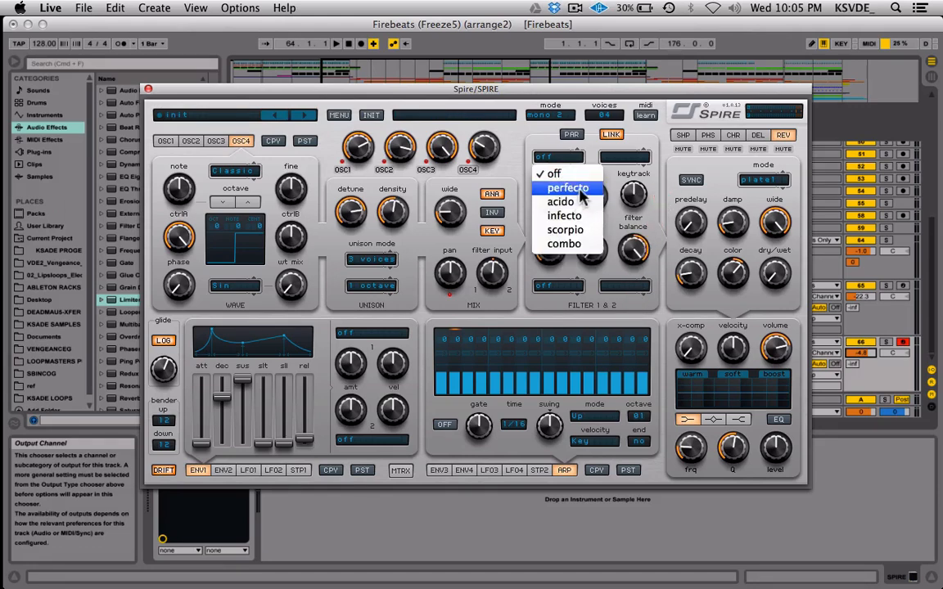
click(567, 188)
click(624, 157)
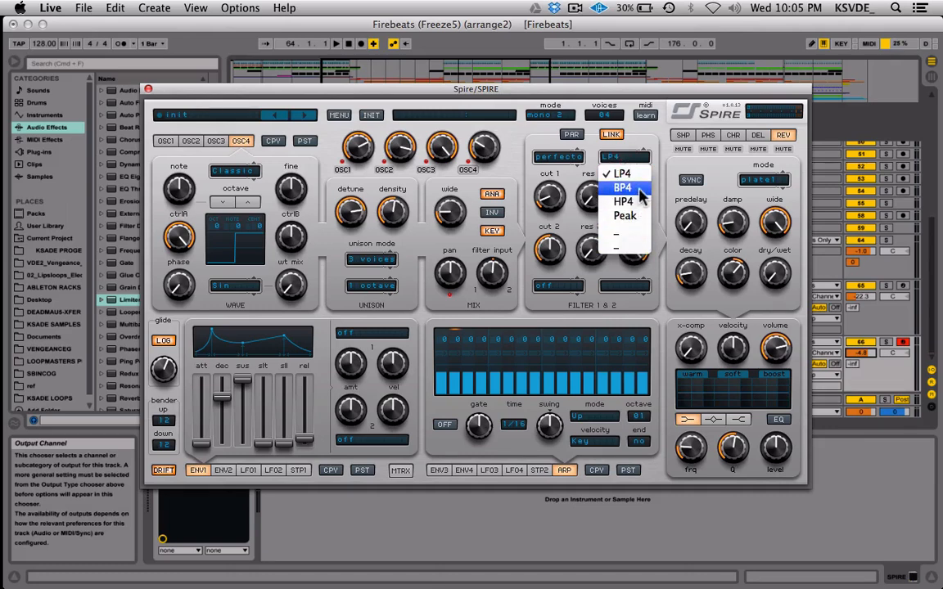
click(627, 202)
drag(571, 203, 590, 176)
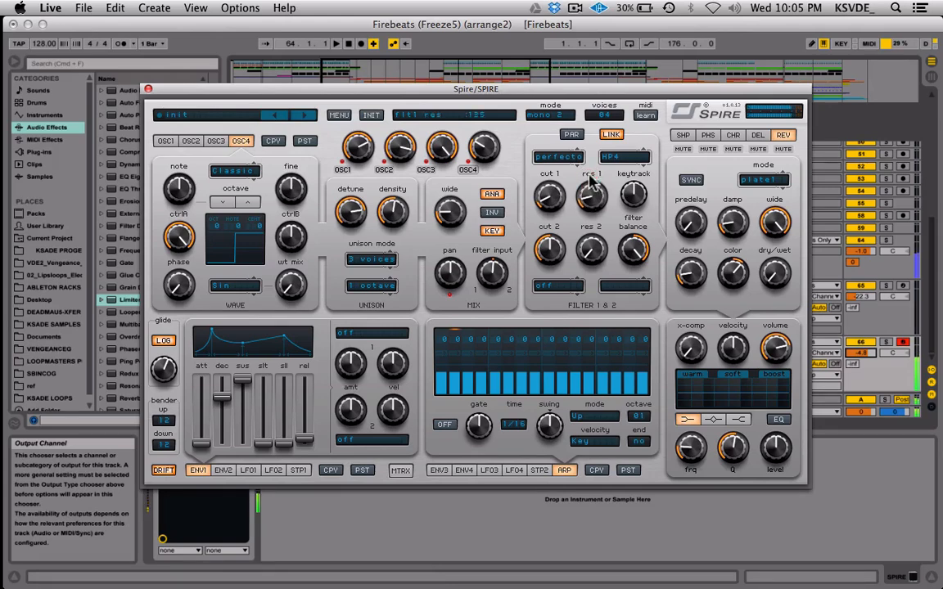
drag(542, 198, 551, 197)
click(637, 197)
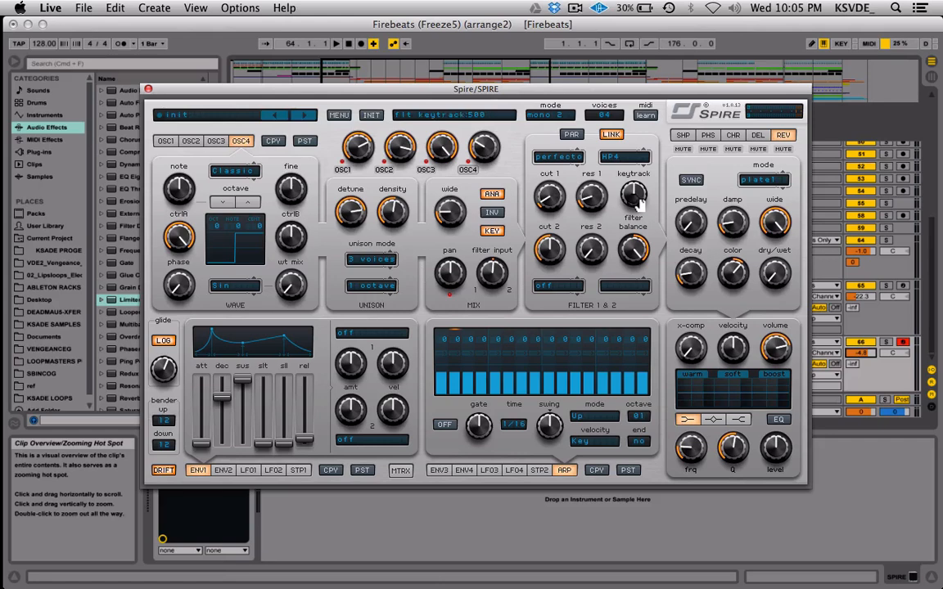
click(633, 247)
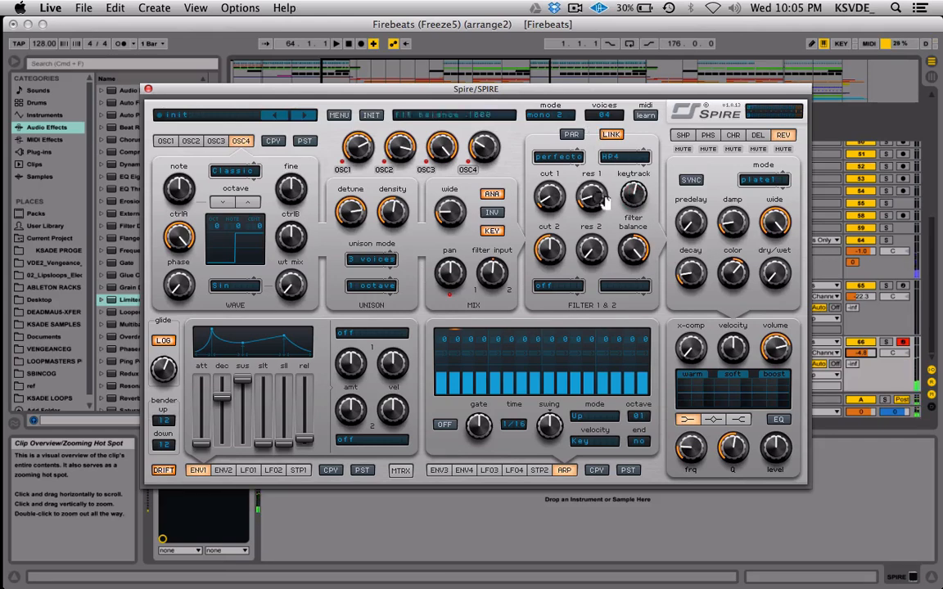
Step: Set the shaper effect to tube1 mode with drive at about 214, and raise its dry/wet to about 580
click(684, 137)
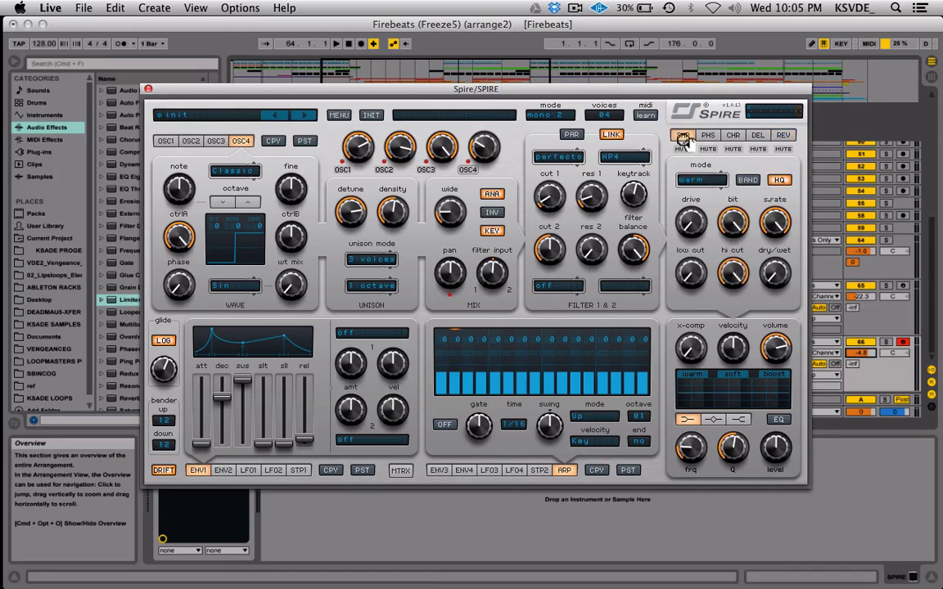
click(701, 179)
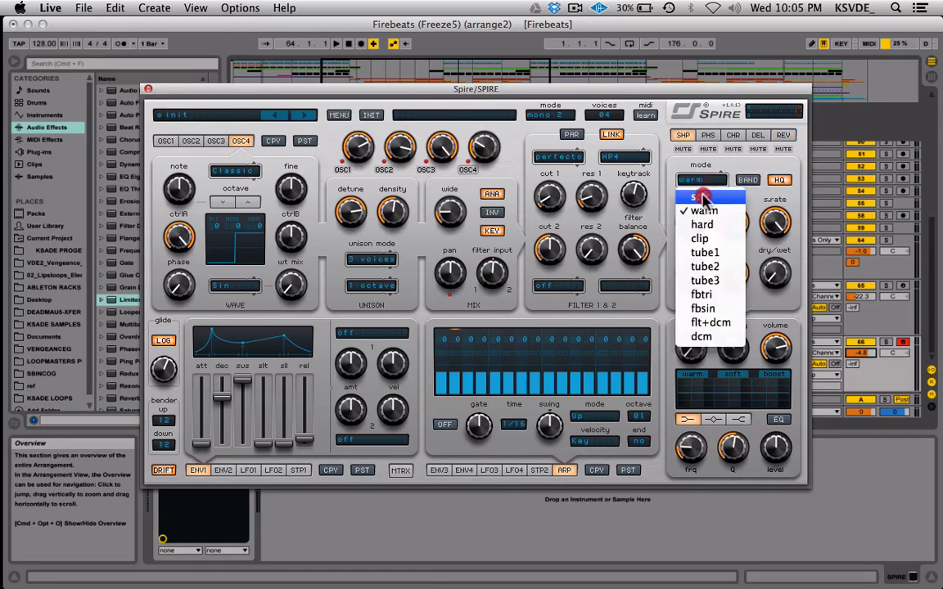
click(713, 253)
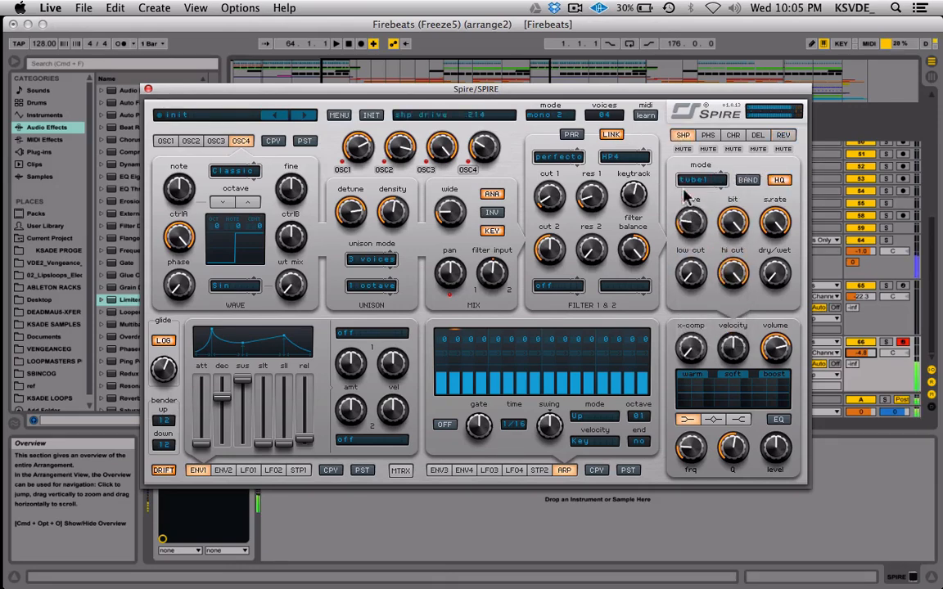
drag(772, 274, 784, 202)
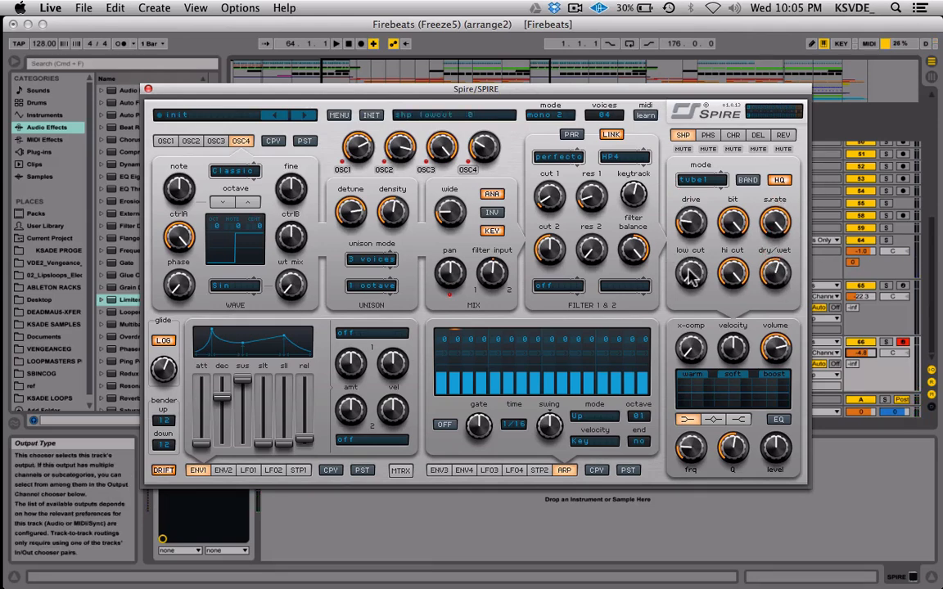
Step: Test the shaper's low cut over its range, and set it to about 420
drag(690, 277, 688, 296)
drag(687, 295, 695, 211)
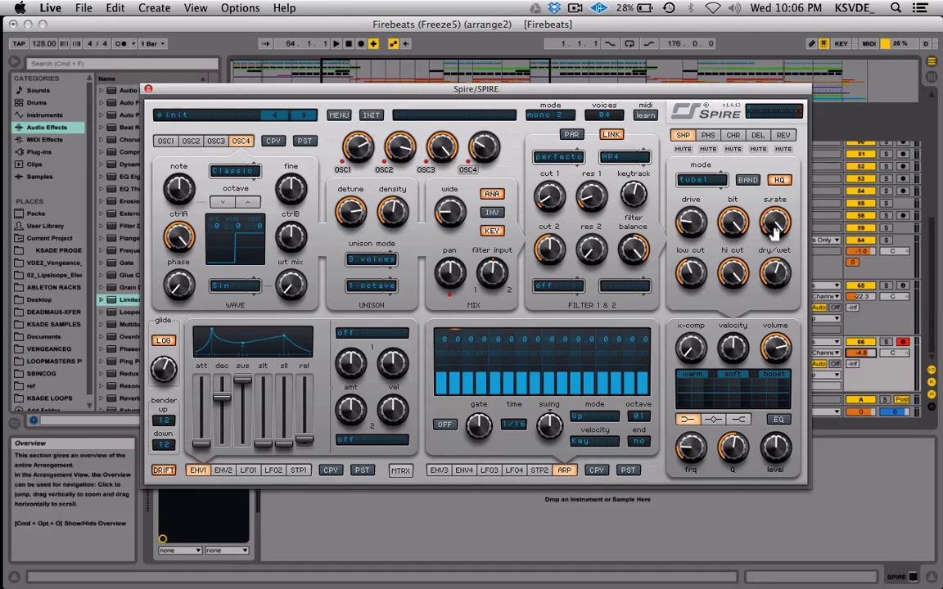
click(750, 263)
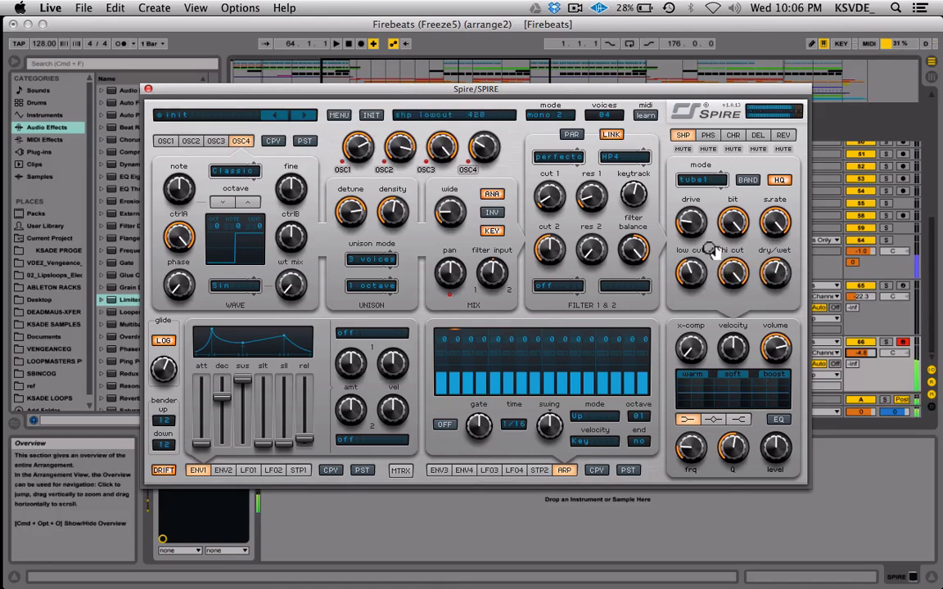
click(698, 275)
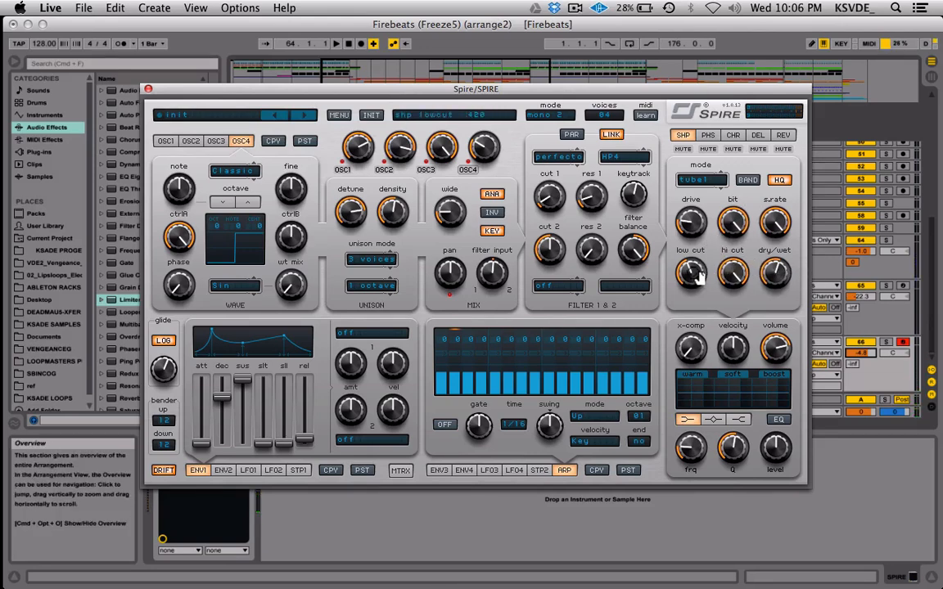
mouse_move(693, 273)
mouse_down()
mouse_move(684, 419)
mouse_move(691, 270)
mouse_move(679, 381)
mouse_move(693, 263)
mouse_up()
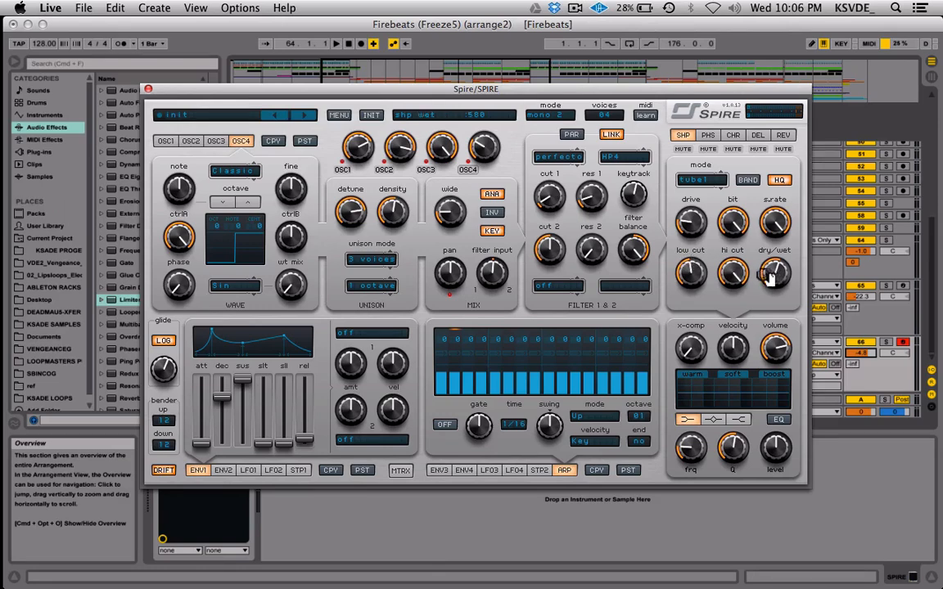
Step: Check the effect mute switches, and view the phaser, chorus, delay and reverb settings
click(683, 149)
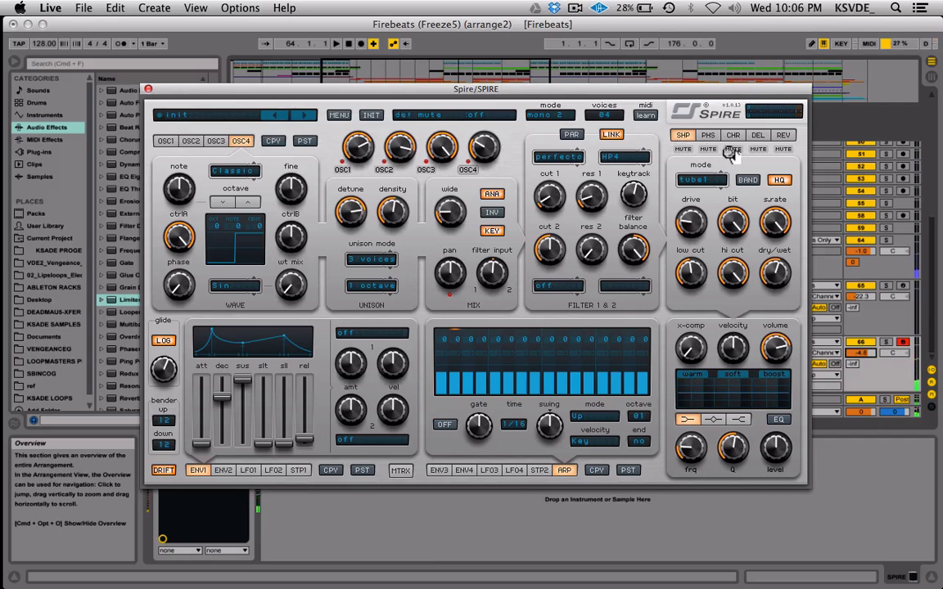
click(708, 135)
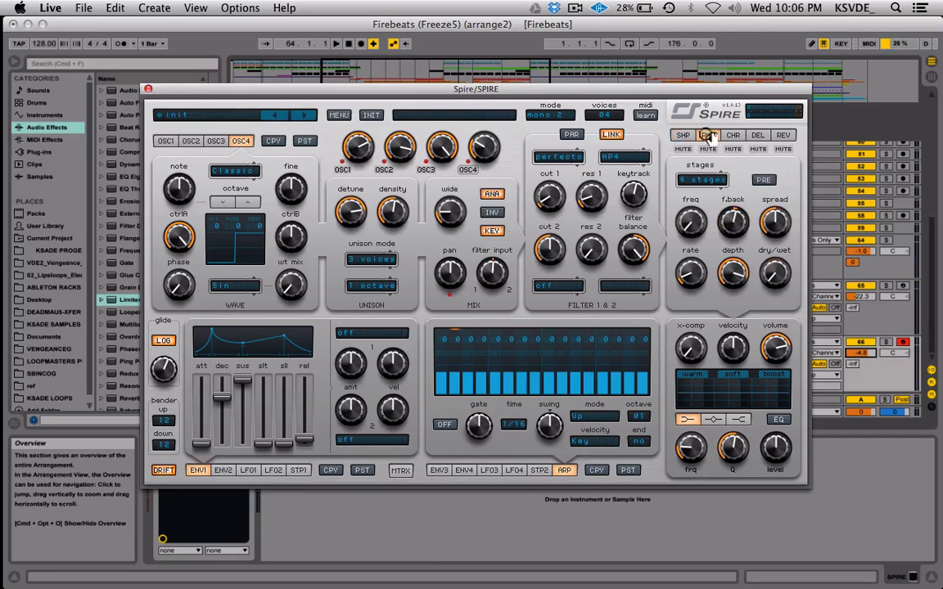
click(701, 180)
click(730, 138)
click(731, 136)
click(758, 136)
click(785, 136)
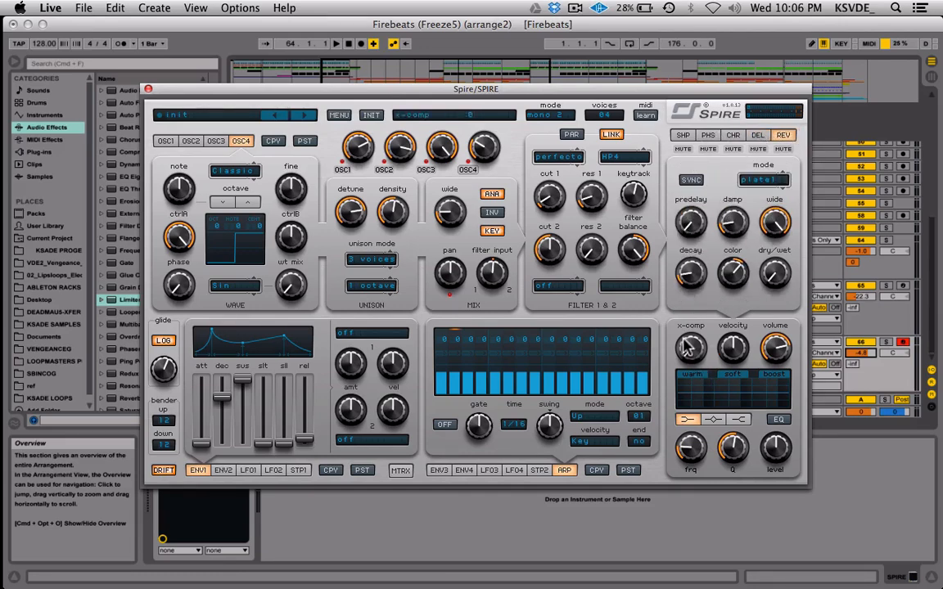
Step: Raise X-comp slightly, and enable the EQ with the low band's frequency at about 225 and its level adjusted
mouse_move(688, 351)
mouse_down()
mouse_move(690, 479)
mouse_move(699, 310)
mouse_move(688, 376)
mouse_move(714, 258)
mouse_move(702, 373)
mouse_move(706, 354)
mouse_up()
click(779, 419)
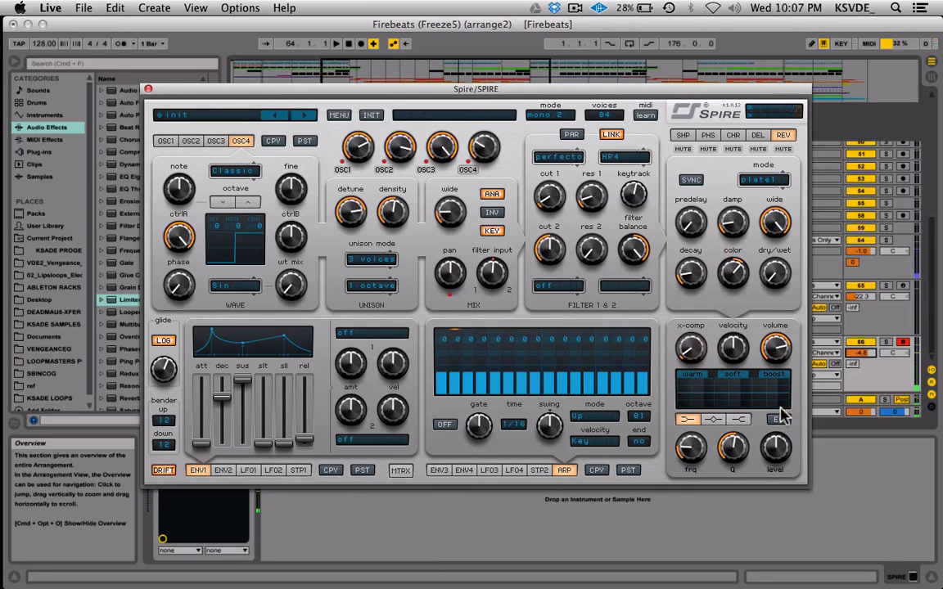
click(697, 456)
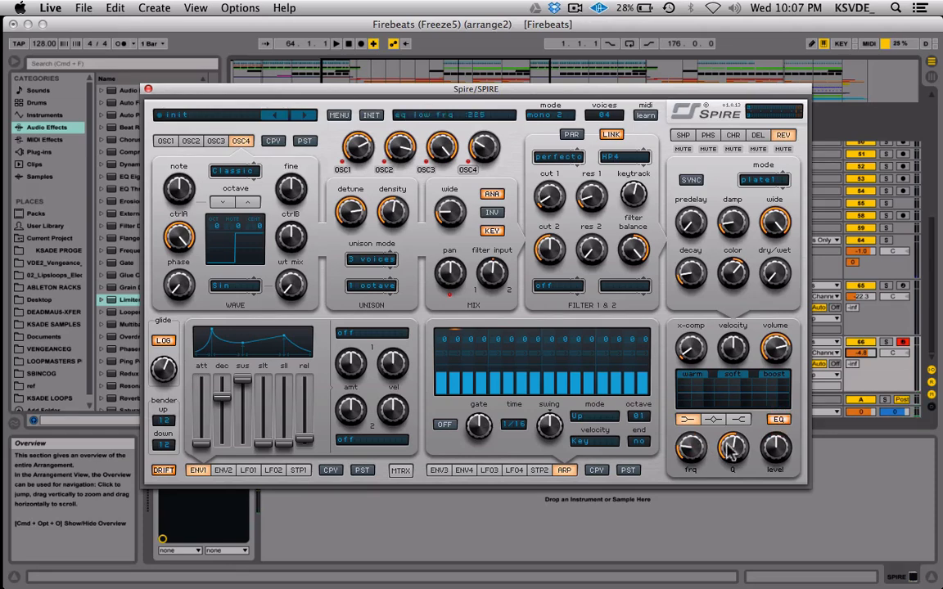
click(756, 450)
mouse_move(792, 449)
mouse_down()
mouse_move(789, 438)
mouse_move(778, 447)
mouse_up()
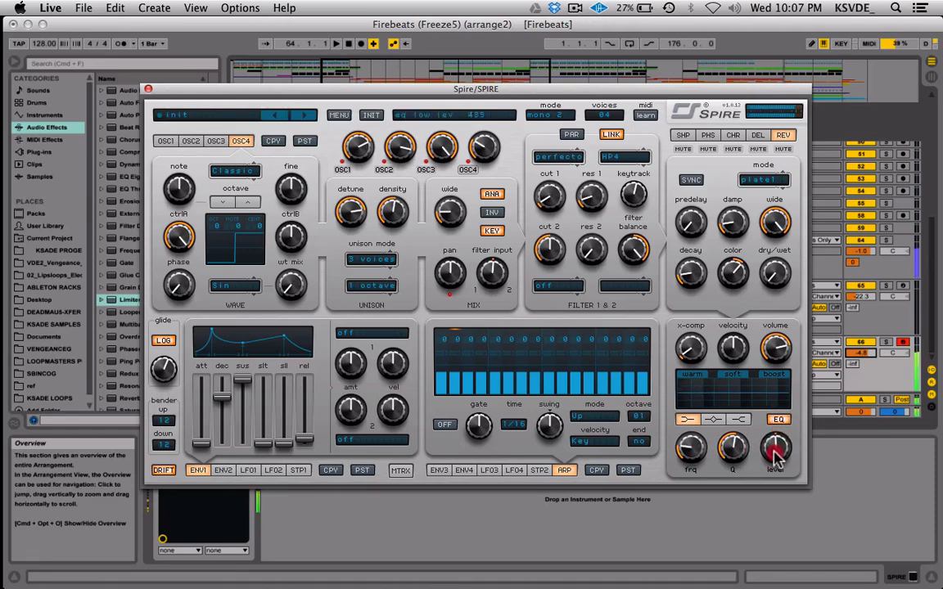
Step: Shape the EQ's mid band with a lowered level, a higher Q and the frequency at about 290
click(714, 420)
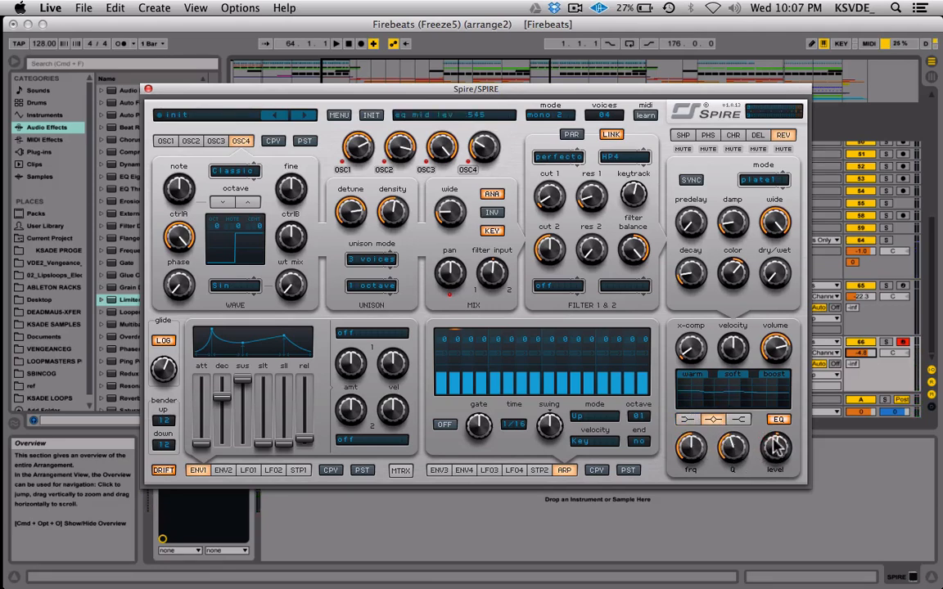
mouse_move(777, 442)
mouse_down()
mouse_move(772, 490)
mouse_move(775, 483)
mouse_move(712, 468)
mouse_move(774, 440)
mouse_move(782, 421)
mouse_move(793, 430)
mouse_up()
drag(734, 446, 758, 416)
drag(690, 447, 690, 471)
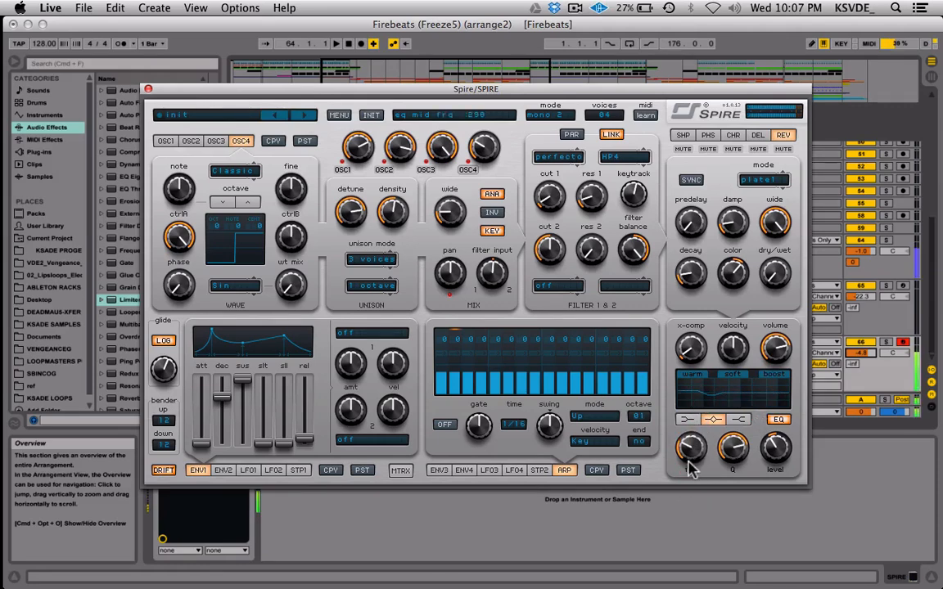
click(778, 421)
Step: Raise the EQ's high band level to about 555, increase its frequency, and compare the sound with the EQ off and on
click(741, 419)
drag(773, 439, 777, 440)
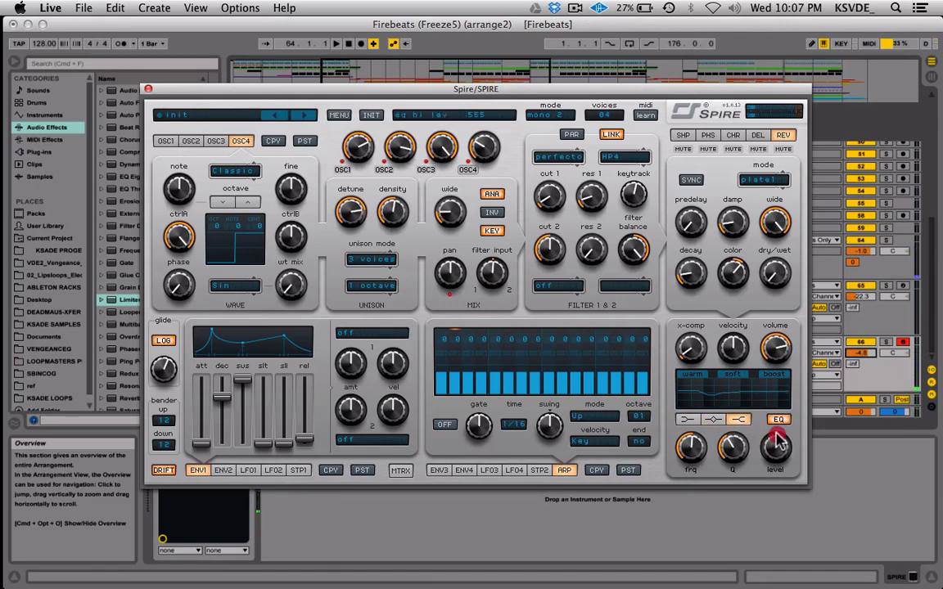
drag(695, 452, 699, 417)
click(777, 420)
click(778, 421)
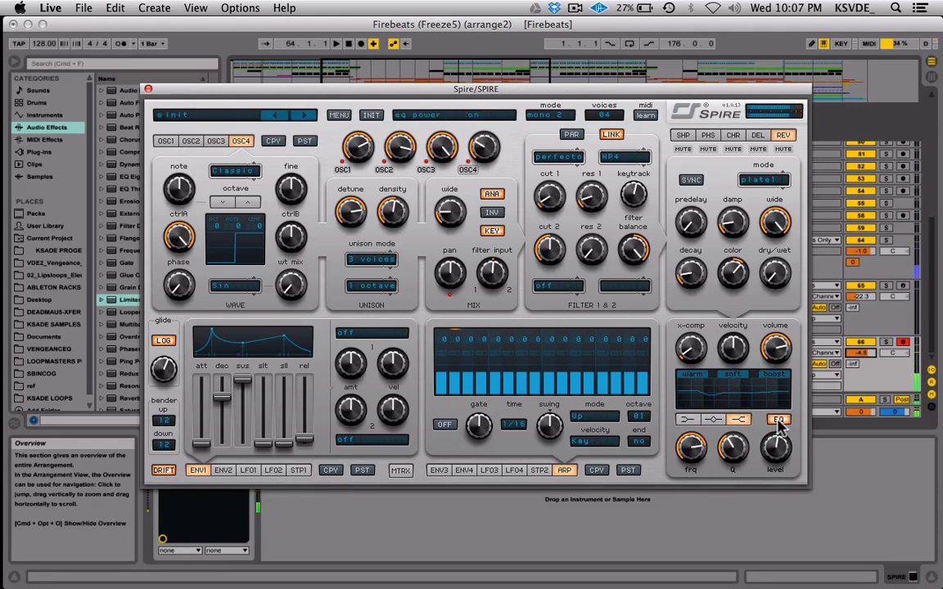